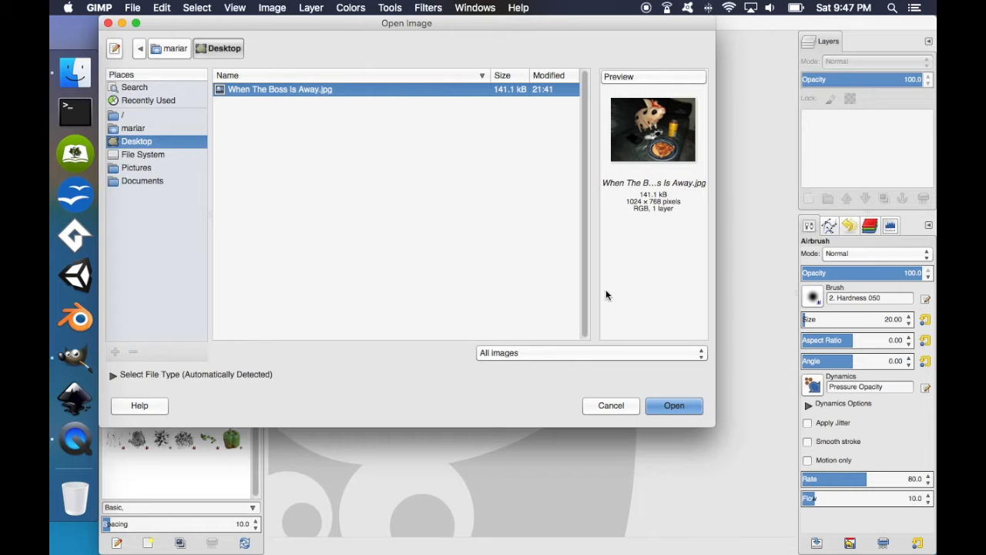
Open the image When The Boss Is Away.jpg from the Desktop folder
{"action": "left_click", "coordinate": [689, 405]}
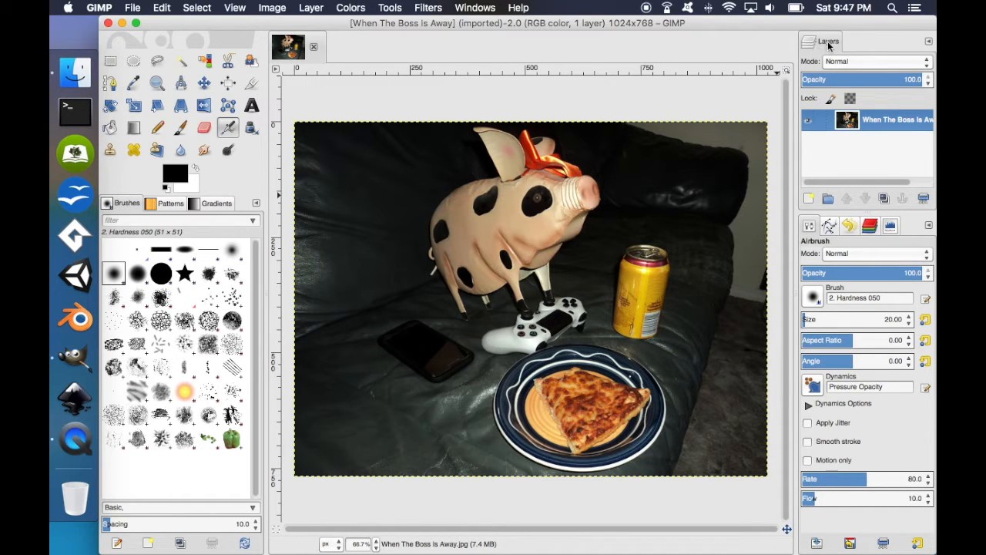
Add a new transparent layer of 1024 × 768 px named Speech Bubble above the photo
{"action": "left_click", "coordinate": [810, 199]}
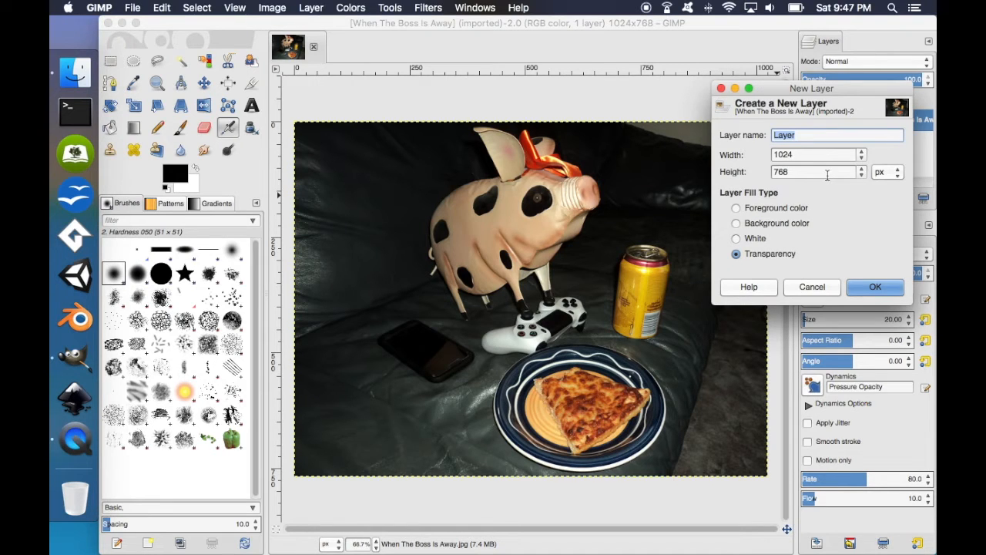
{"action": "type", "text": "Speech Bubble"}
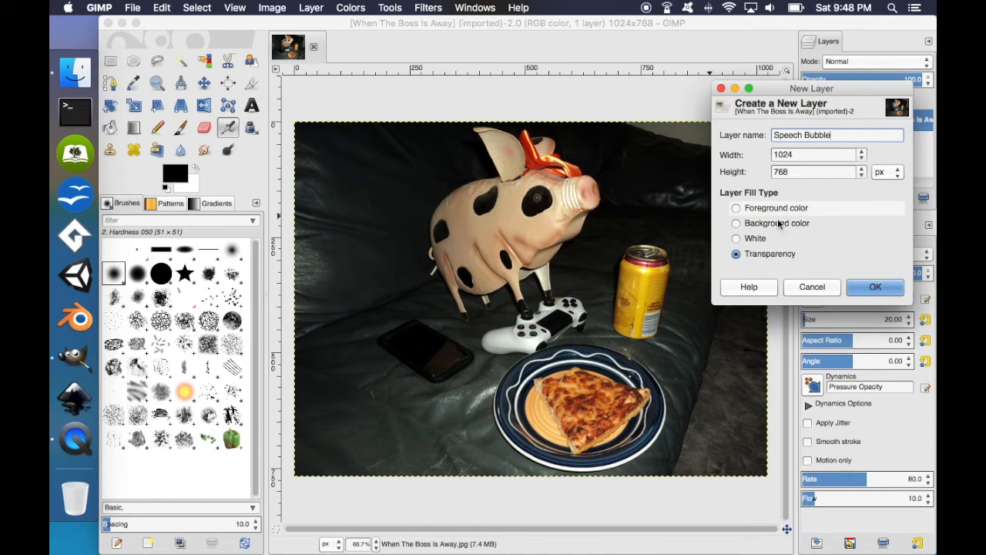
{"action": "left_click", "coordinate": [876, 288]}
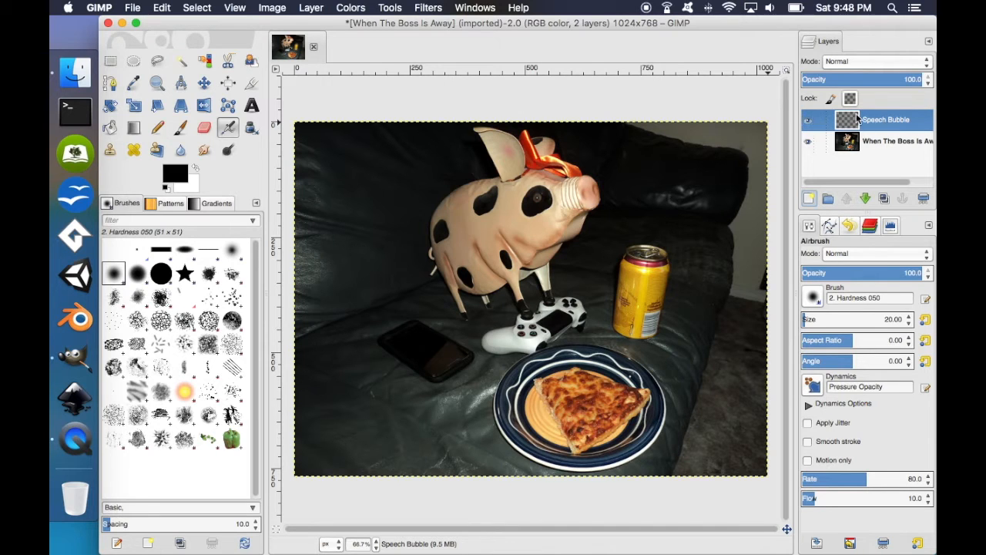
Delete the Speech Bubble layer so that only the photo layer is left
{"action": "left_click", "coordinate": [811, 200]}
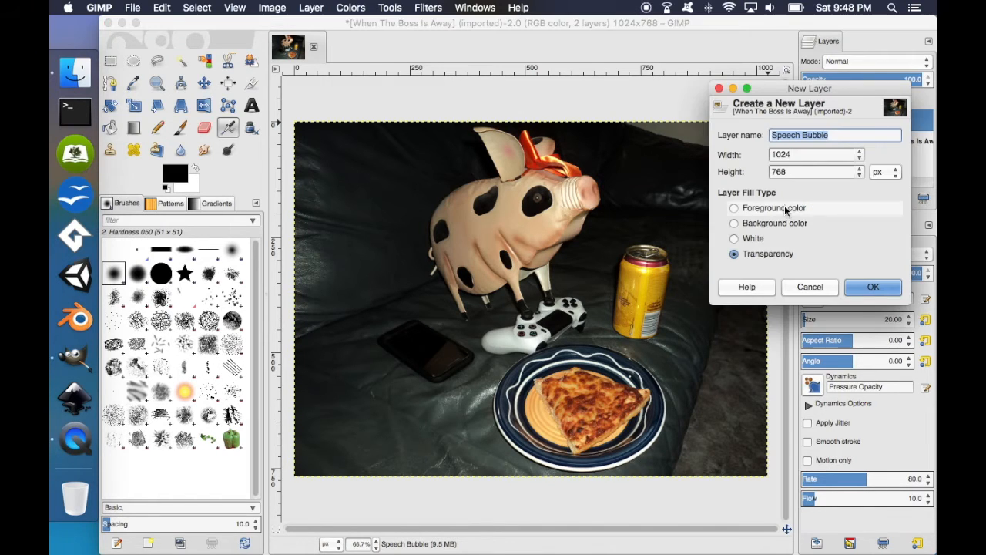
{"action": "left_click", "coordinate": [809, 286]}
{"action": "right_click", "coordinate": [847, 124]}
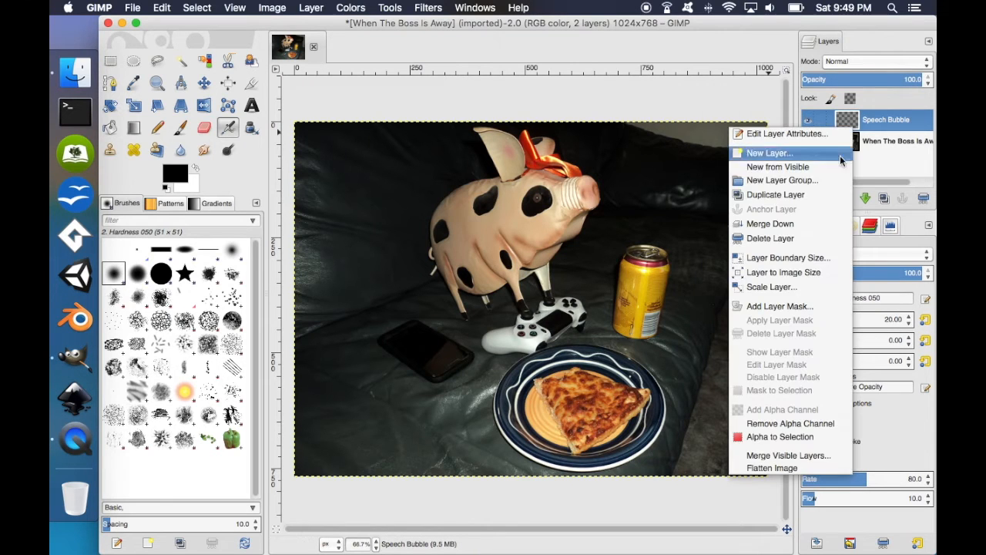
{"action": "left_click", "coordinate": [810, 237]}
Add a text layer beside the pig's snout reading "Pizza tastes best when you are winning!"
{"action": "left_click", "coordinate": [252, 105]}
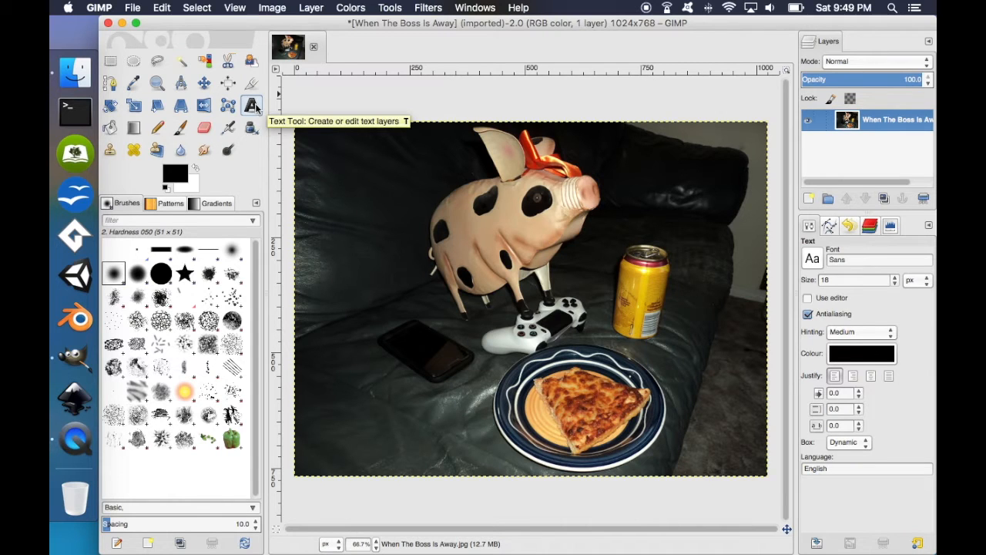
{"action": "left_click", "coordinate": [596, 166]}
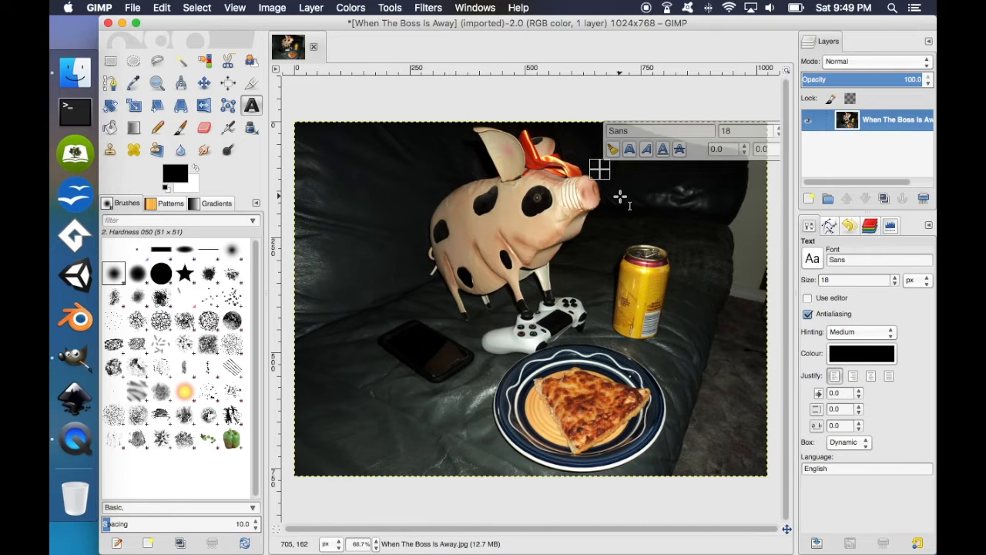
{"action": "type", "text": "Pizza"}
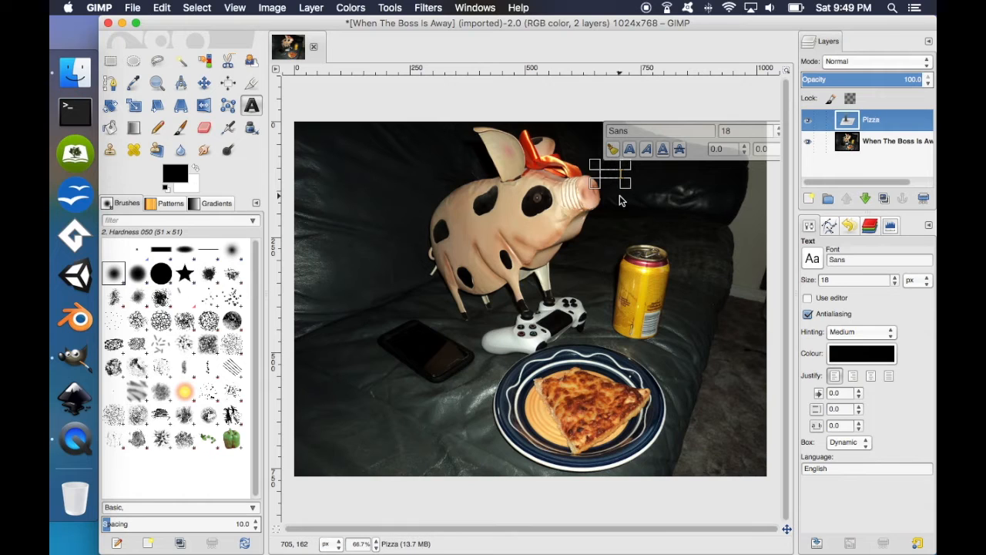
{"action": "type", "text": " tast"}
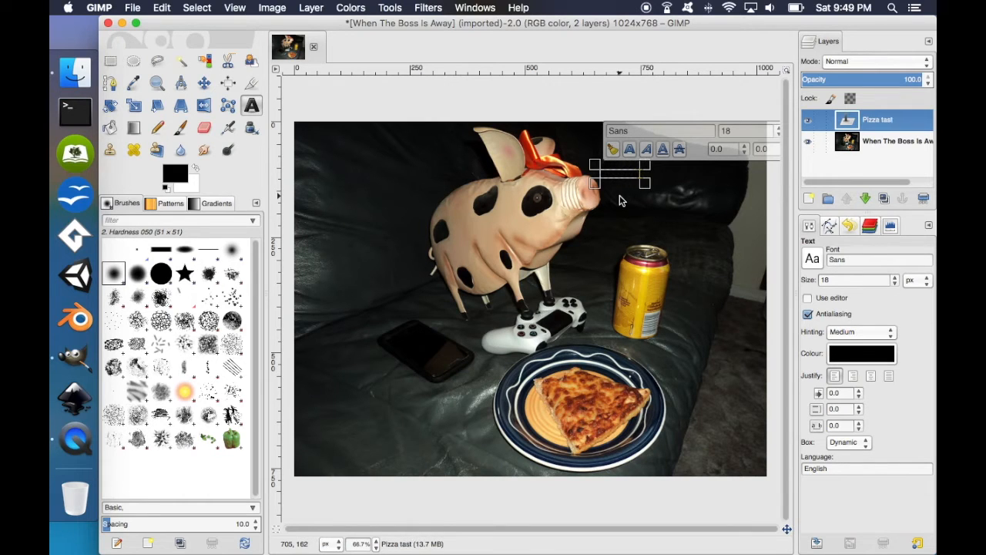
{"action": "type", "text": "es g"}
{"action": "key", "text": "BackSpace"}
{"action": "type", "text": "bes"}
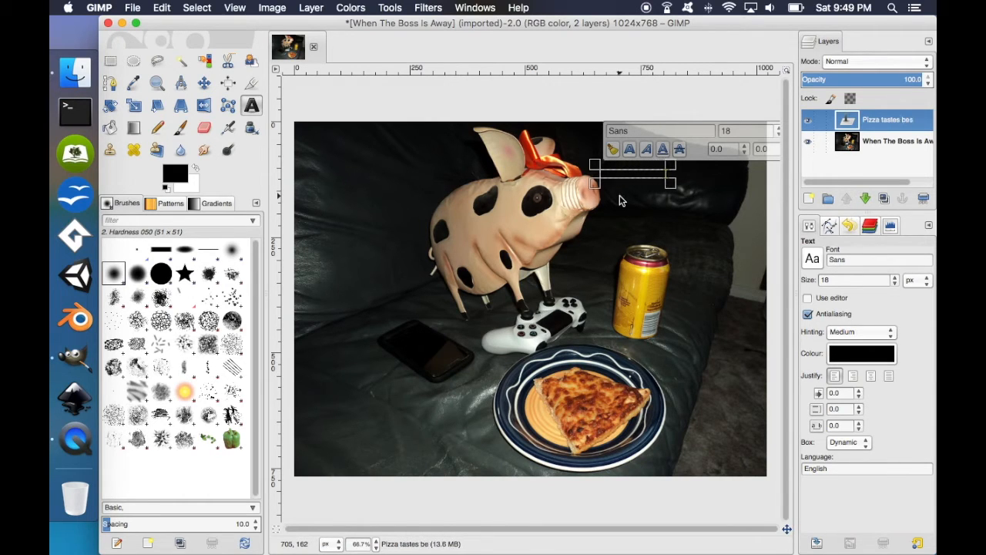
{"action": "type", "text": "t when"}
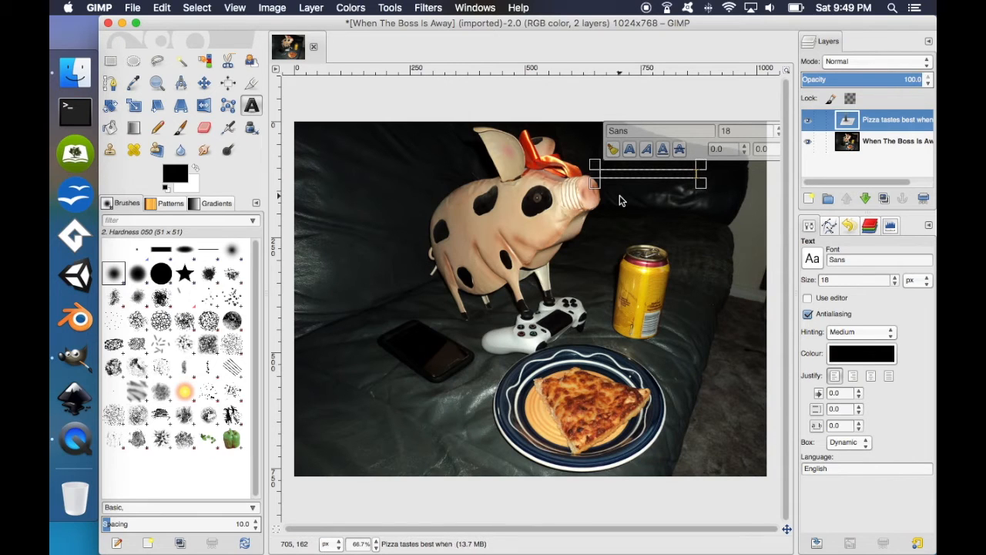
{"action": "type", "text": " you are..."}
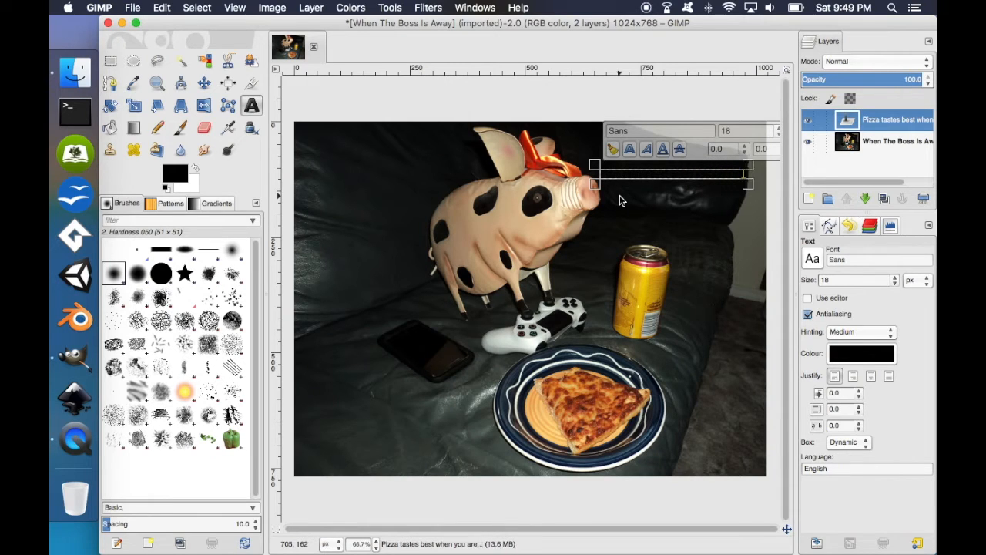
{"action": "key", "text": "BackSpace"}
{"action": "key", "text": "BackSpace"}
{"action": "type", "text": "playing"}
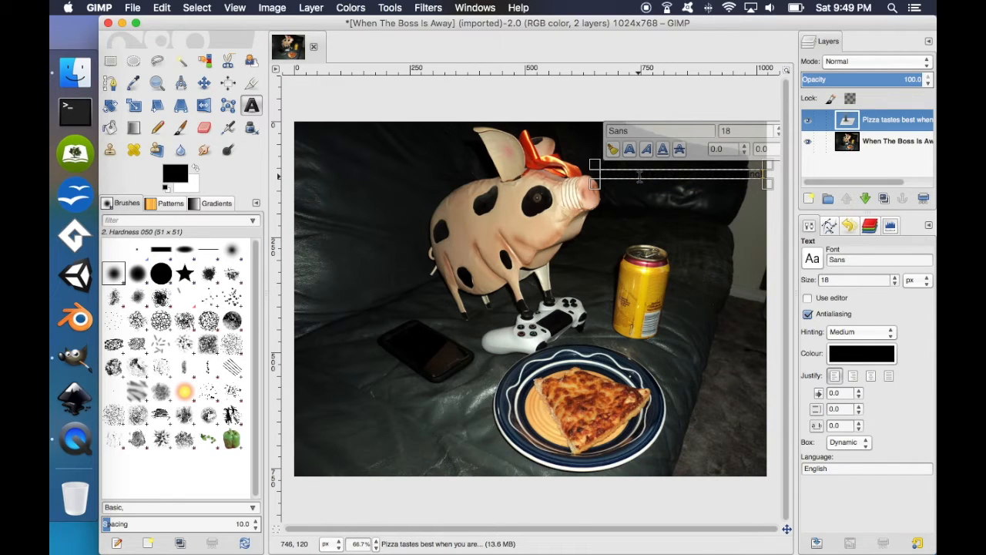
Select the whole caption and set its font to Maria_Script_HD Medium
{"action": "triple_click", "coordinate": [639, 176]}
{"action": "double_click", "coordinate": [639, 130]}
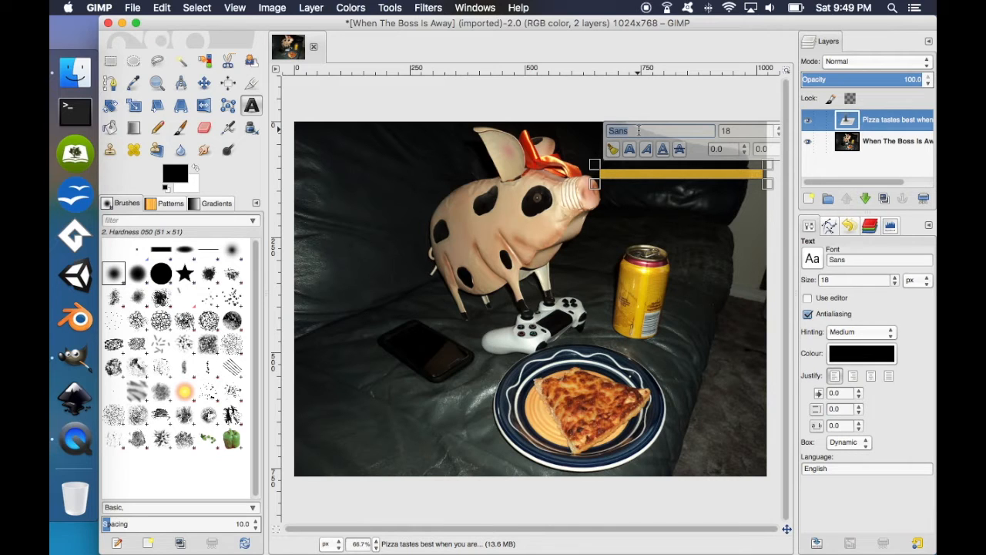
{"action": "type", "text": "m"}
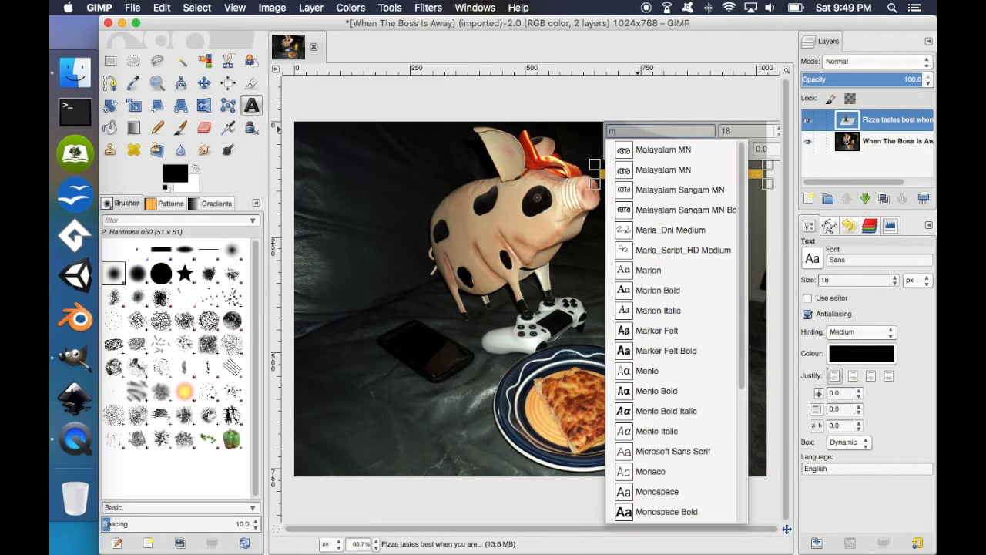
{"action": "type", "text": "a"}
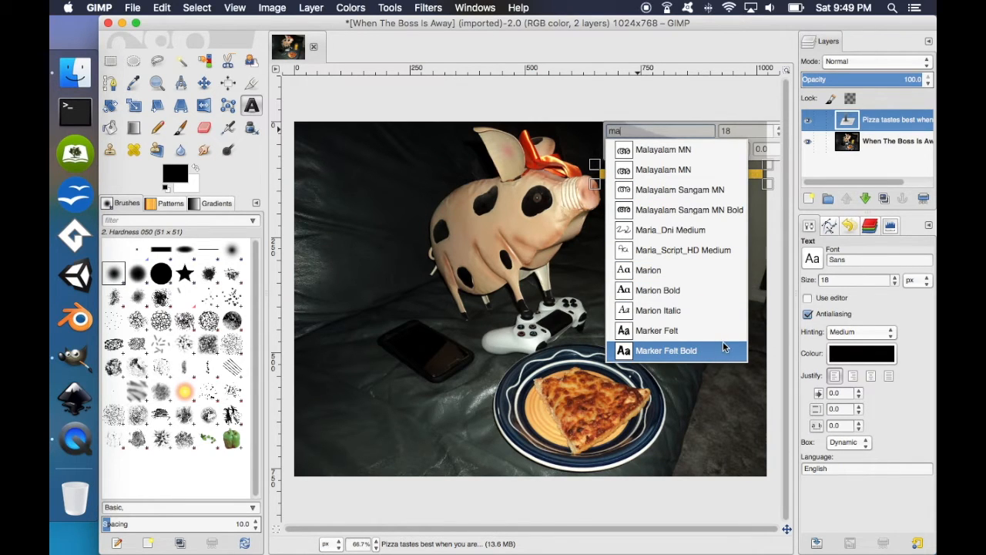
{"action": "left_click", "coordinate": [707, 251]}
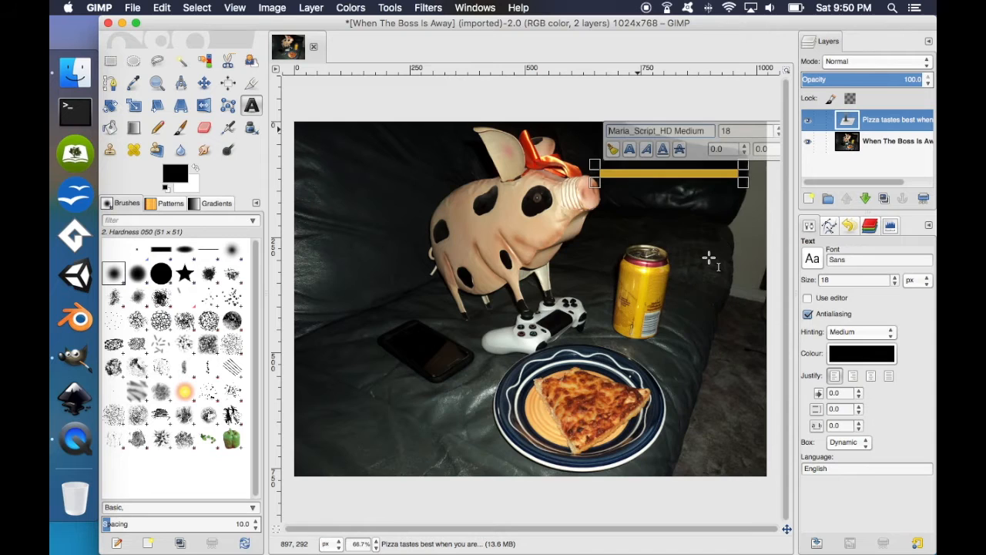
Set the selected caption's text size to 32 px
{"action": "double_click", "coordinate": [741, 133]}
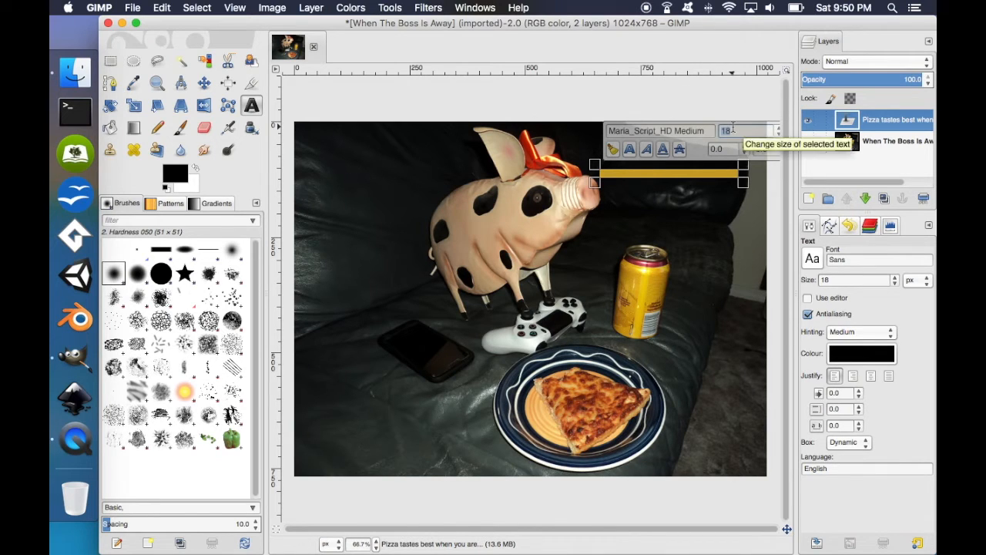
{"action": "type", "text": "32"}
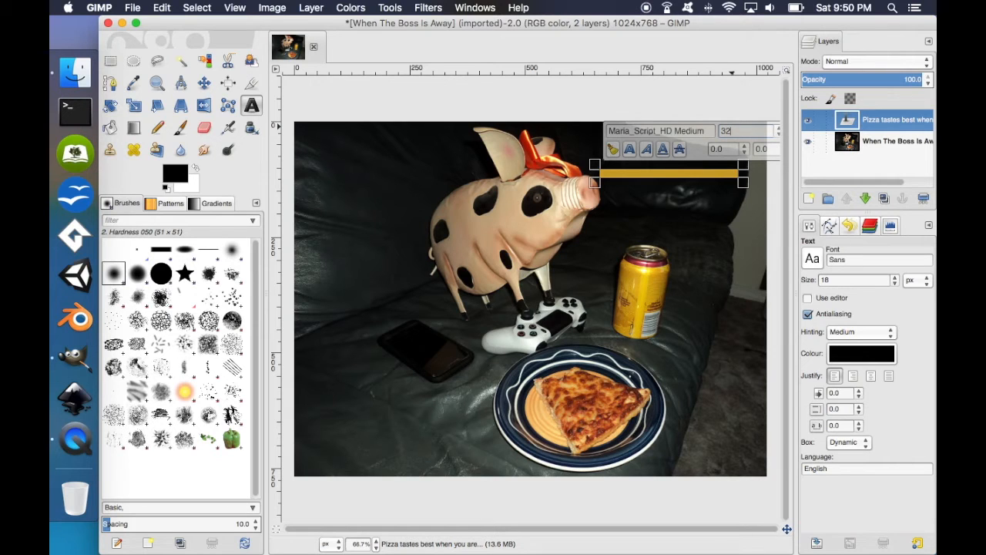
{"action": "key", "text": "Return"}
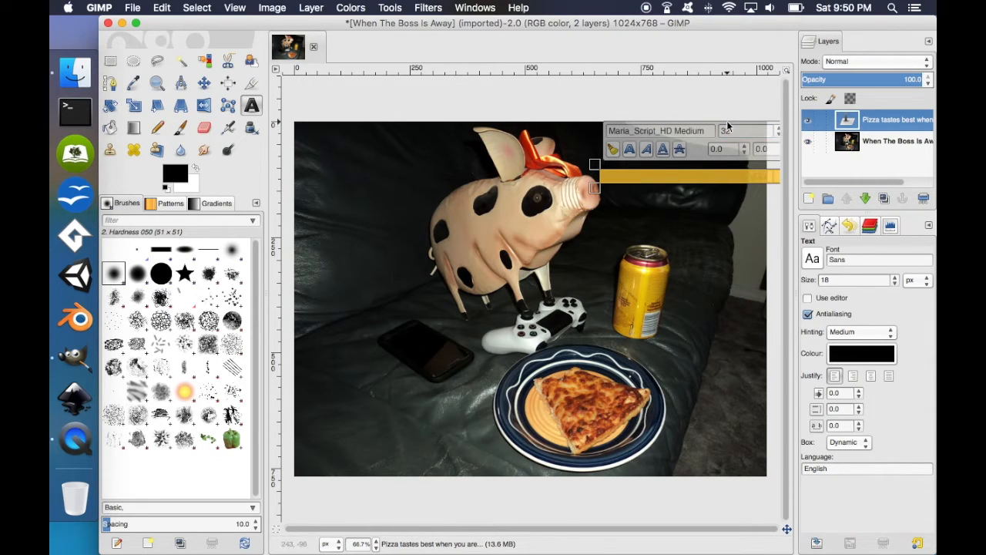
Colour the selected caption white (ffffff) and reshape its text box to about 307 × 249 px so it wraps
{"action": "scroll", "coordinate": [699, 110], "scroll_direction": "right", "scroll_amount": 5}
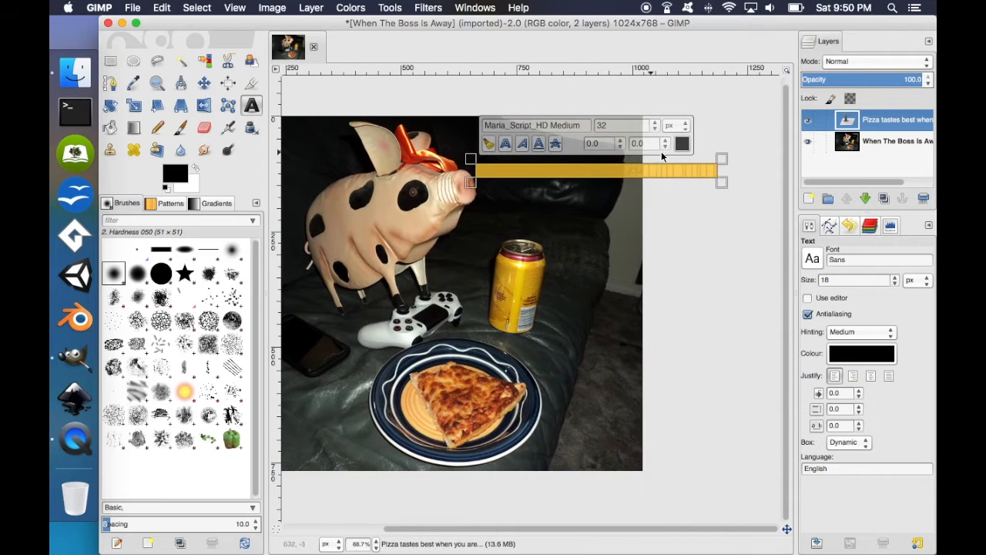
{"action": "left_click", "coordinate": [679, 145]}
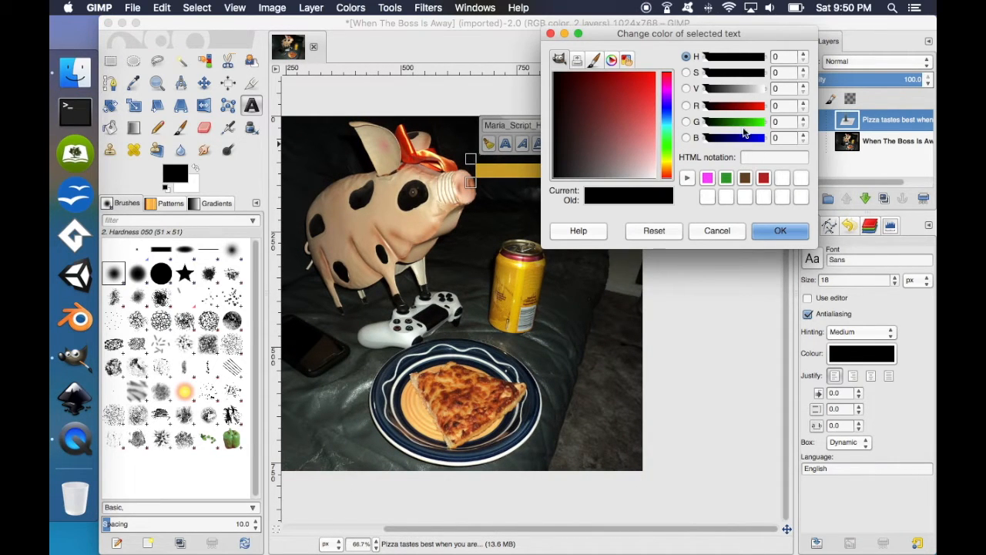
{"action": "left_click_drag", "start_coordinate": [630, 176], "coordinate": [682, 202]}
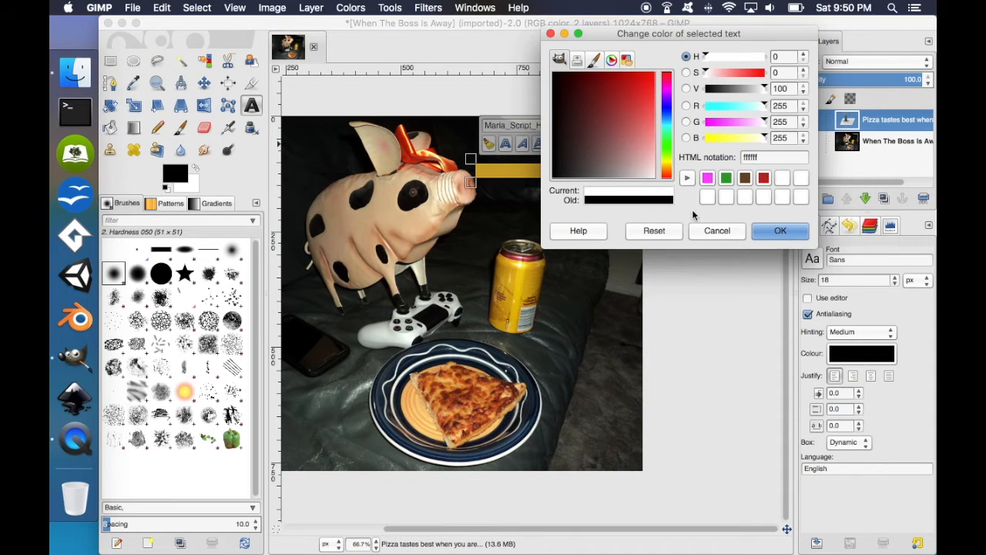
{"action": "left_click", "coordinate": [781, 231]}
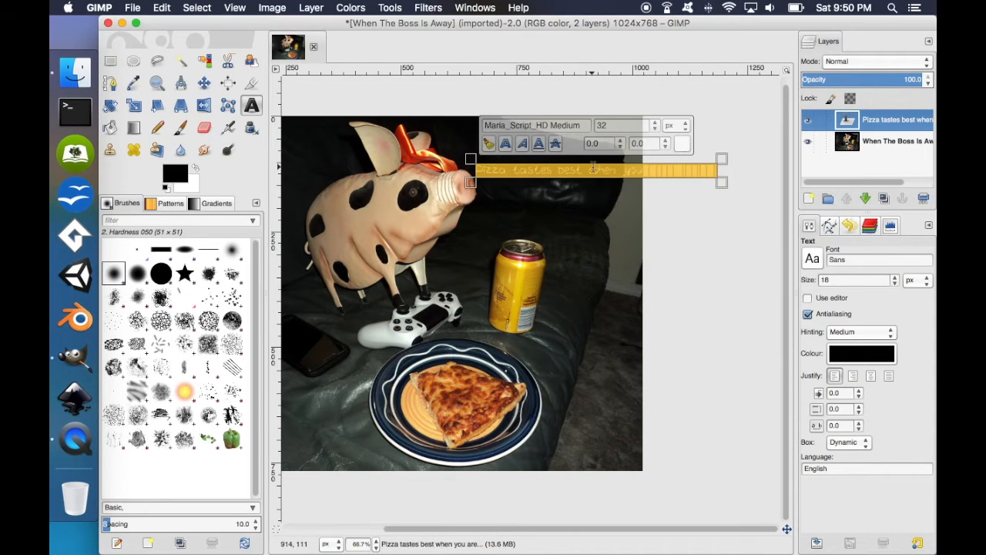
{"action": "left_click_drag", "start_coordinate": [715, 187], "coordinate": [625, 286]}
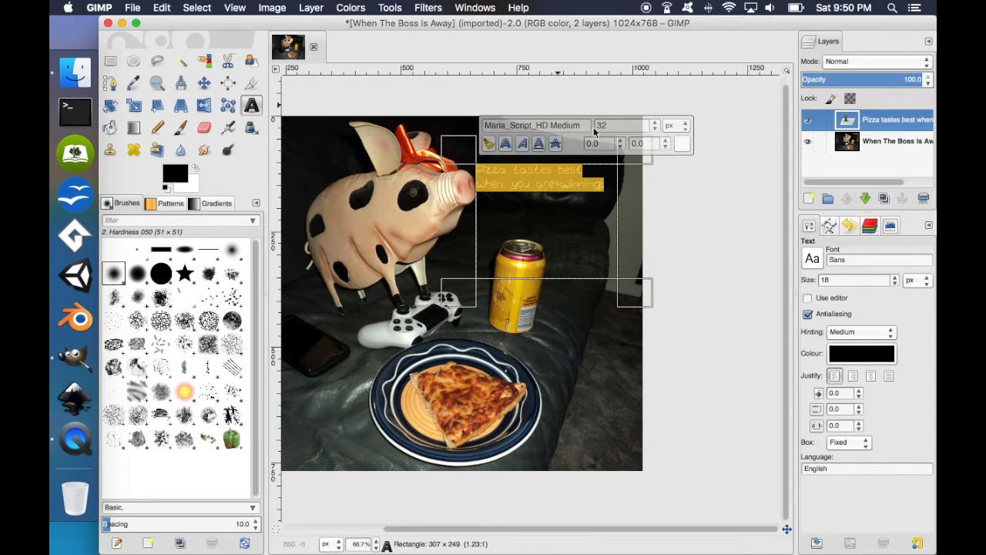
Try caption text sizes of 200, 120 and 84 px in turn
{"action": "double_click", "coordinate": [615, 127]}
{"action": "type", "text": "200"}
{"action": "key", "text": "Return"}
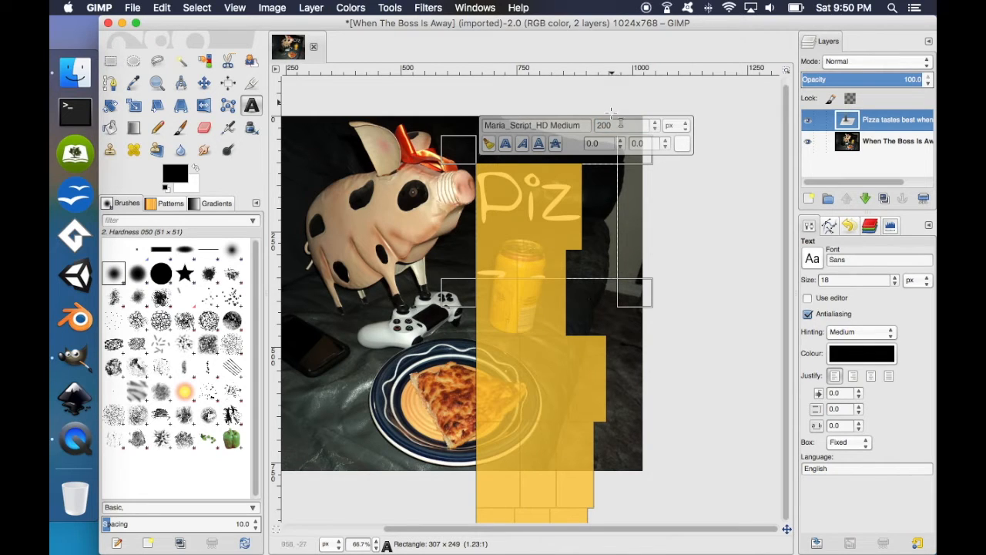
{"action": "type", "text": "120"}
{"action": "key", "text": "Return"}
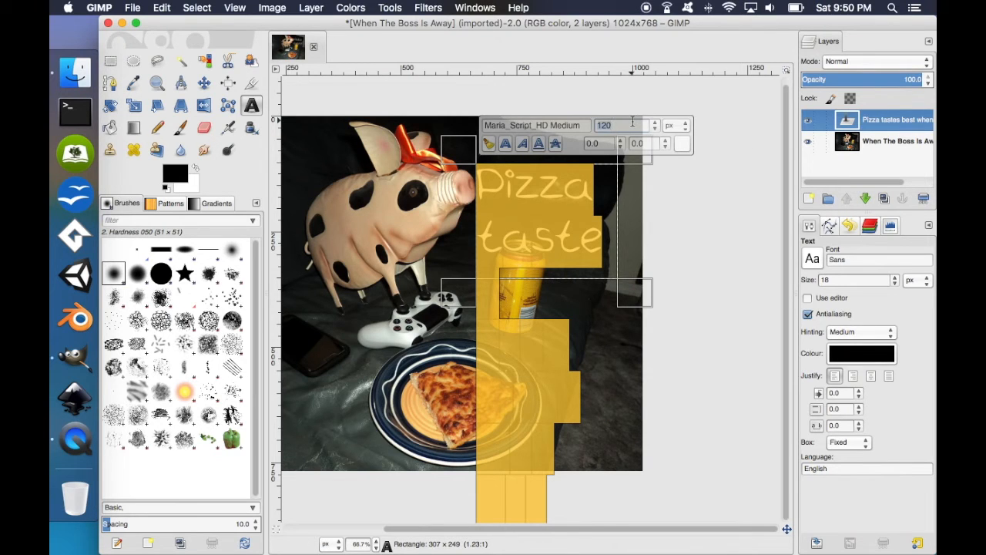
{"action": "type", "text": "84"}
{"action": "key", "text": "Return"}
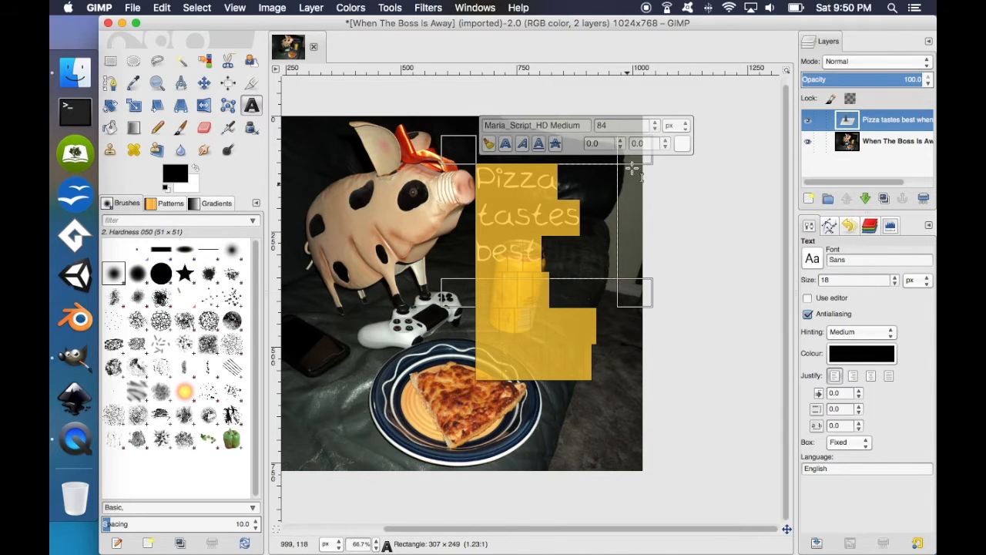
Set the caption's text size to 64 px and enlarge its text box to about 392 × 359 px
{"action": "double_click", "coordinate": [613, 124]}
{"action": "type", "text": "6"}
{"action": "key", "text": "Return"}
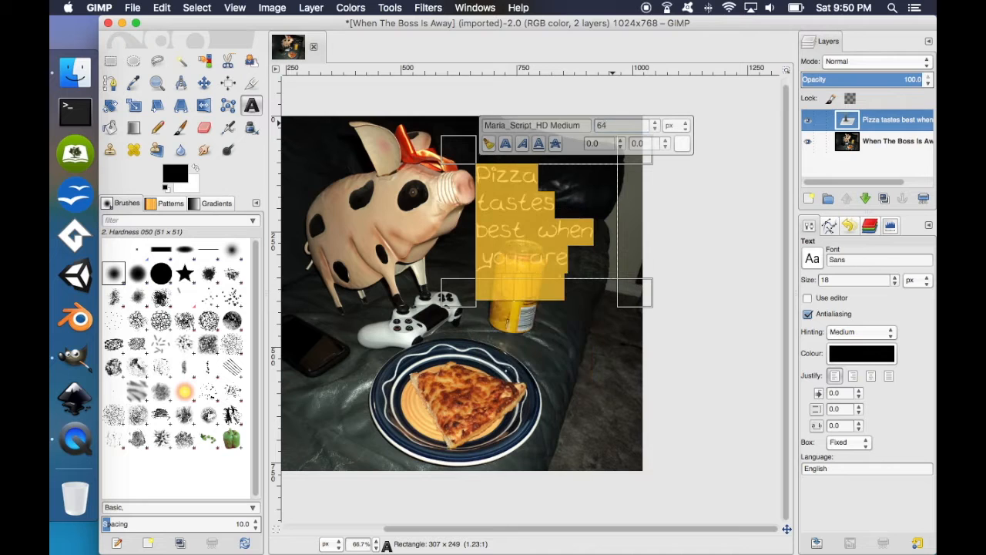
{"action": "left_click_drag", "start_coordinate": [630, 291], "coordinate": [658, 346]}
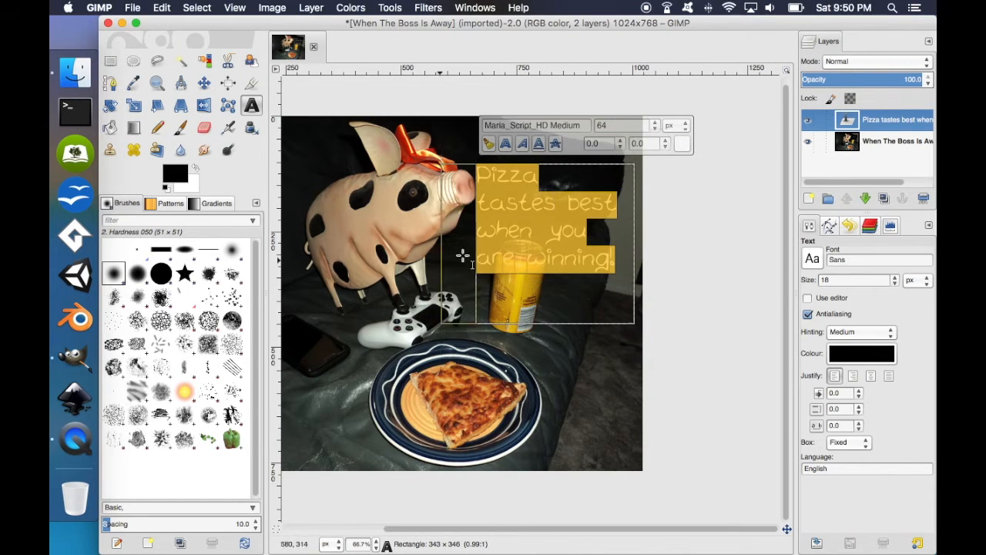
{"action": "left_click_drag", "start_coordinate": [457, 146], "coordinate": [438, 143]}
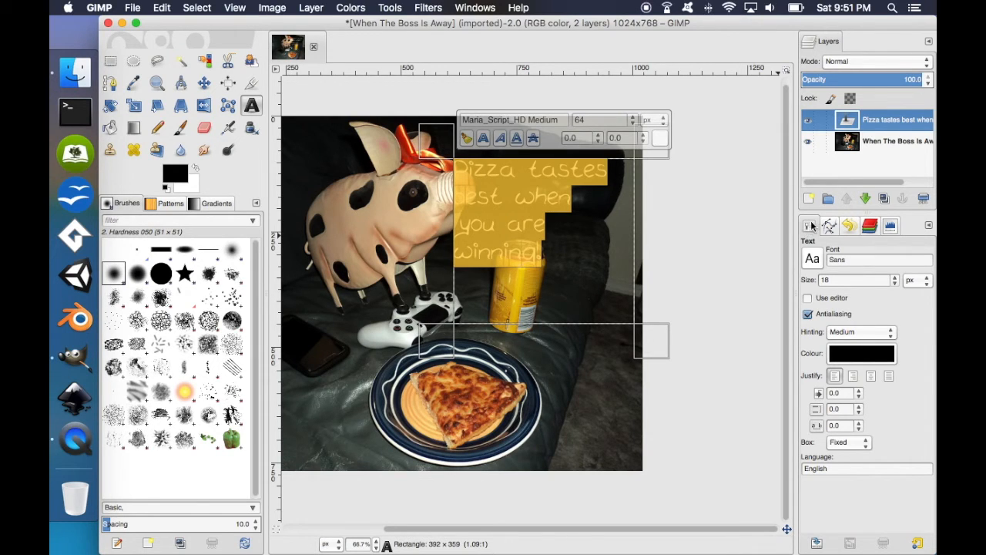
Centre-justify the caption, trying right justification first, and resize its text box to about 400 × 258 px
{"action": "left_click", "coordinate": [852, 376]}
{"action": "left_click", "coordinate": [870, 376]}
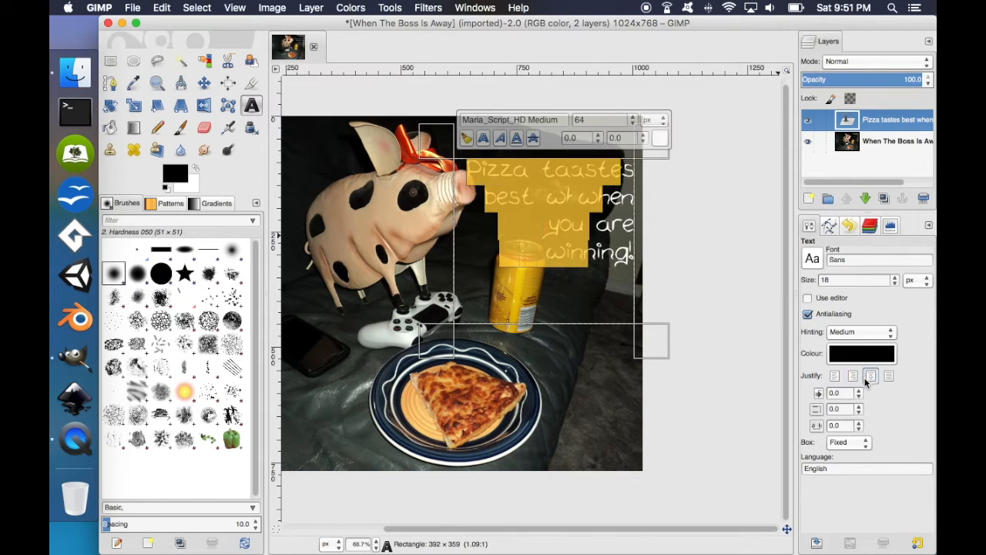
{"action": "left_click_drag", "start_coordinate": [654, 333], "coordinate": [656, 292]}
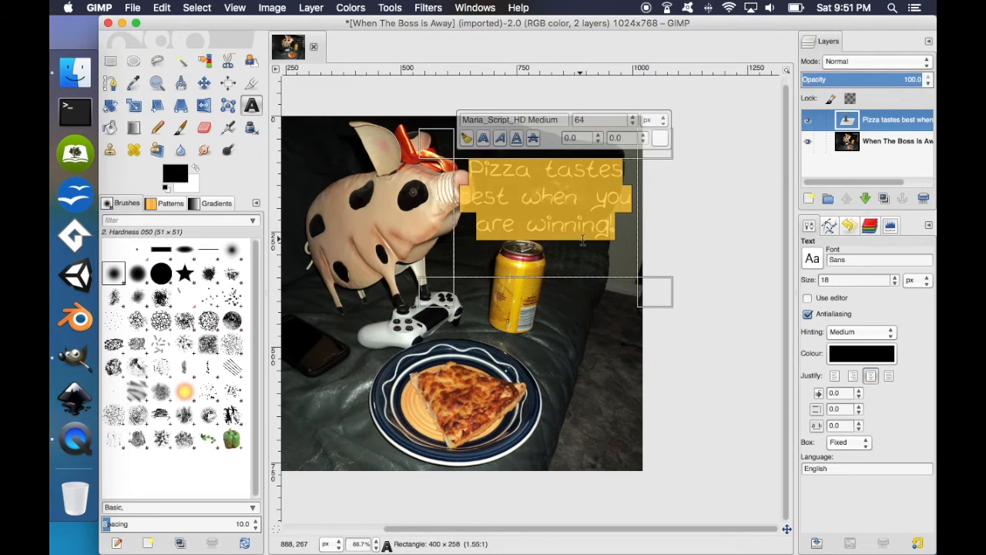
Set the Move tool to move the active layer and move the caption layer to the photo's lower-left area, beside the plate
{"action": "left_click", "coordinate": [886, 142]}
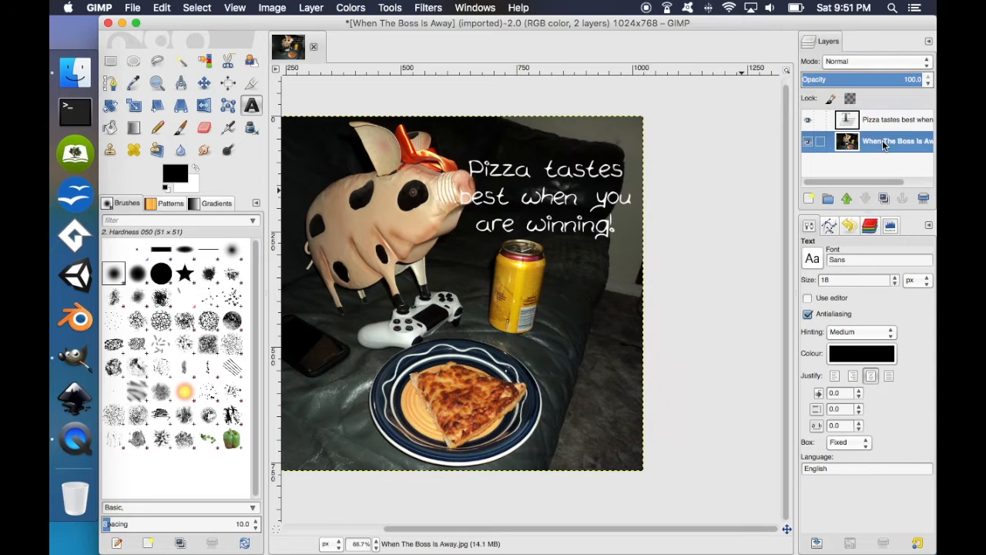
{"action": "left_click", "coordinate": [205, 83]}
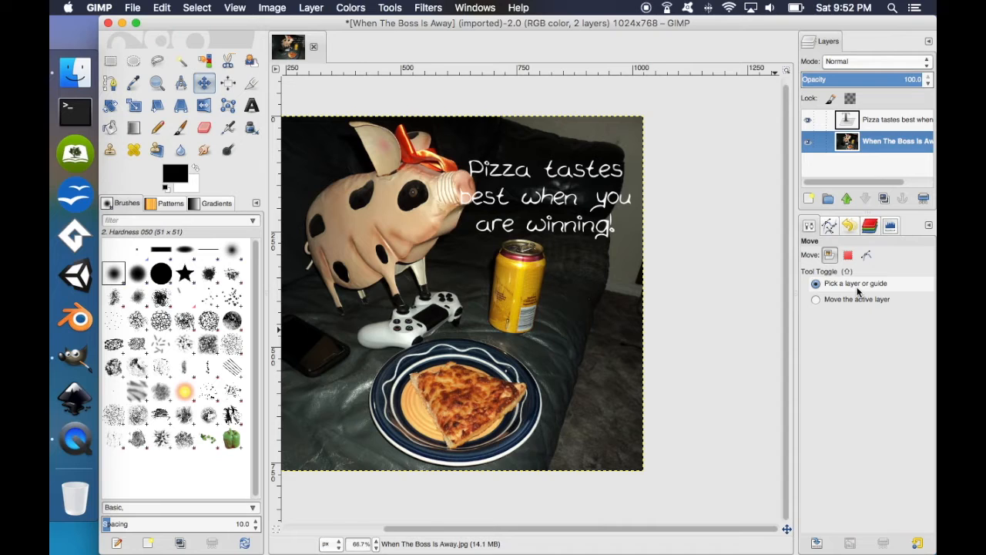
{"action": "left_click", "coordinate": [816, 301]}
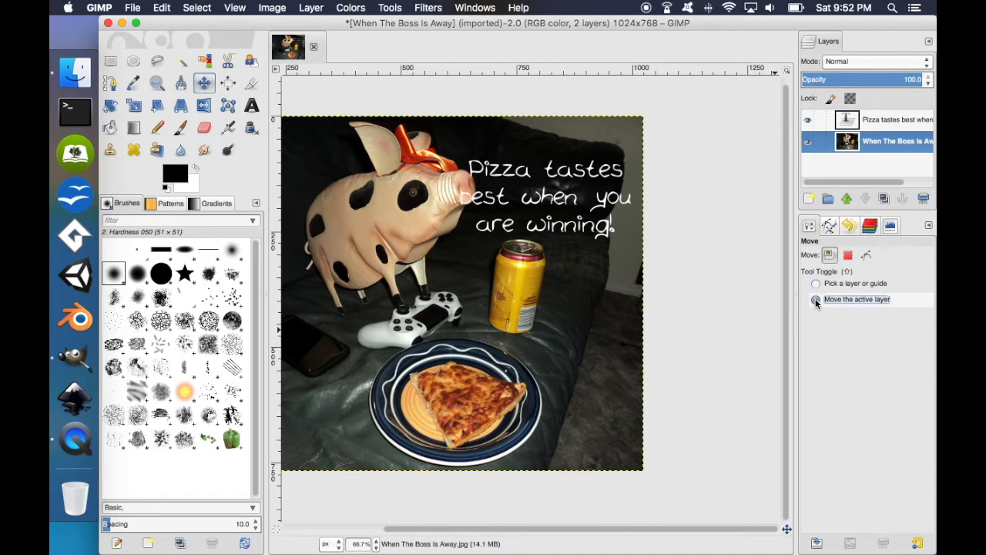
{"action": "left_click", "coordinate": [856, 123]}
{"action": "left_click", "coordinate": [858, 143]}
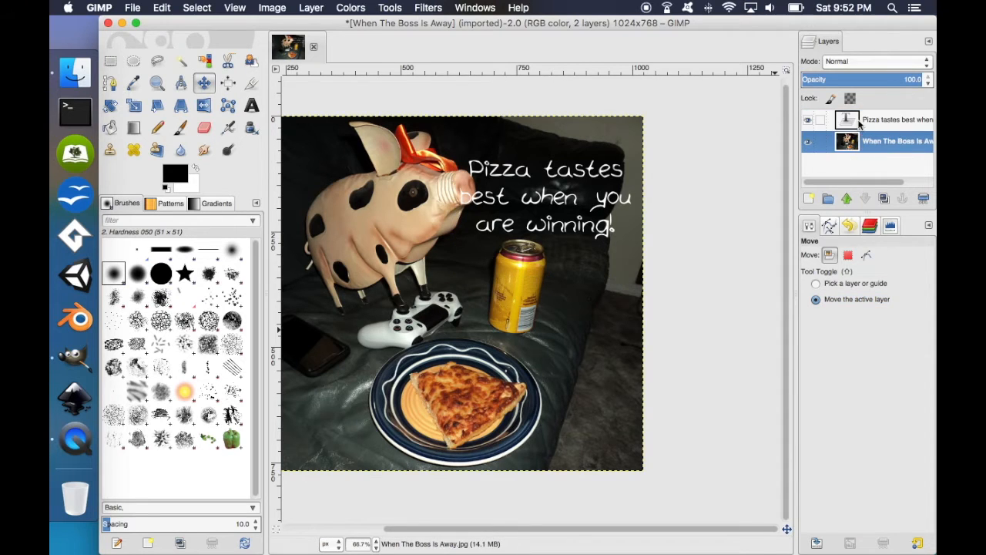
{"action": "left_click", "coordinate": [857, 122]}
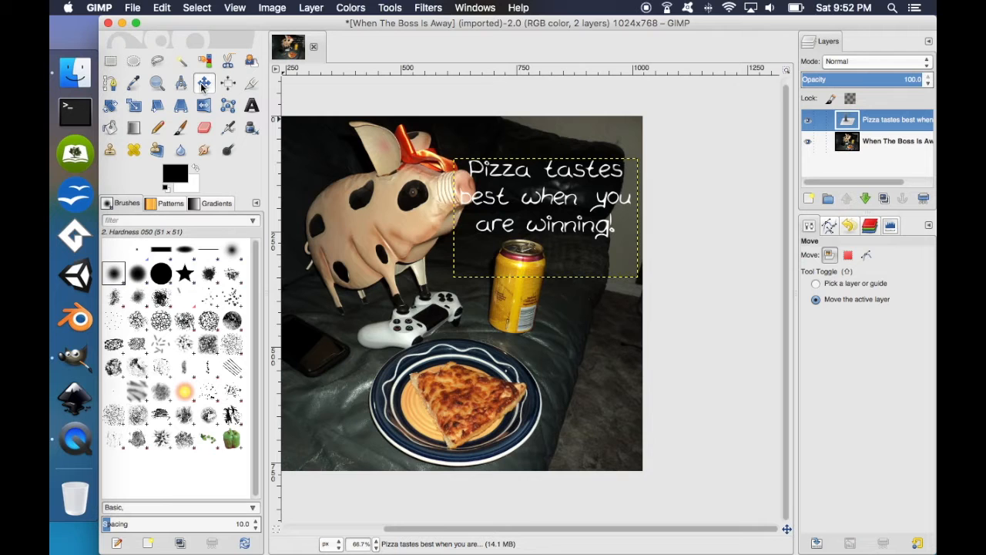
{"action": "left_click_drag", "start_coordinate": [553, 204], "coordinate": [549, 292]}
{"action": "scroll", "coordinate": [619, 352], "scroll_direction": "left", "scroll_amount": 5}
{"action": "scroll", "coordinate": [638, 330], "scroll_direction": "down", "scroll_amount": 1}
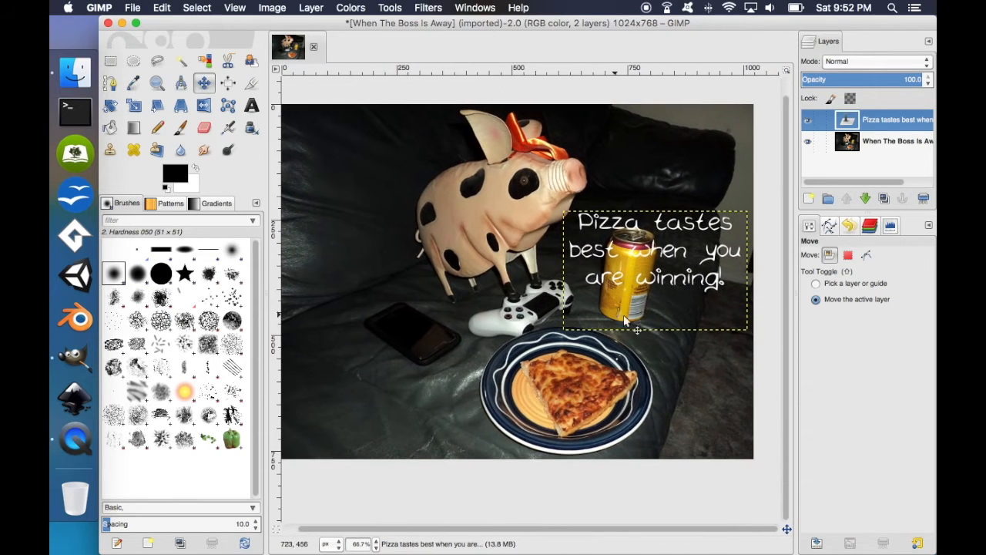
{"action": "left_click_drag", "start_coordinate": [647, 284], "coordinate": [381, 387]}
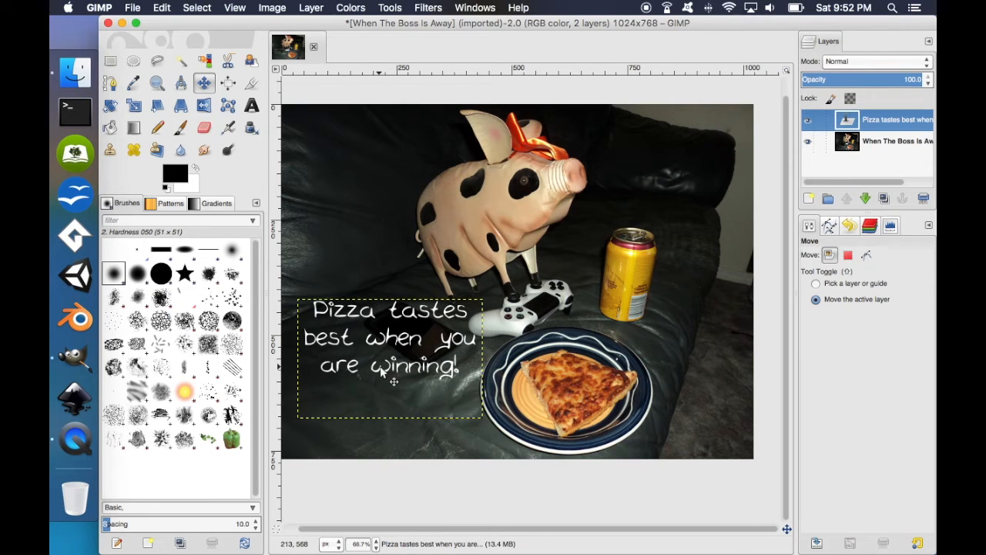
Add a new 1024 × 768 px layer named Speech Box with a transparent fill
{"action": "left_click", "coordinate": [809, 199]}
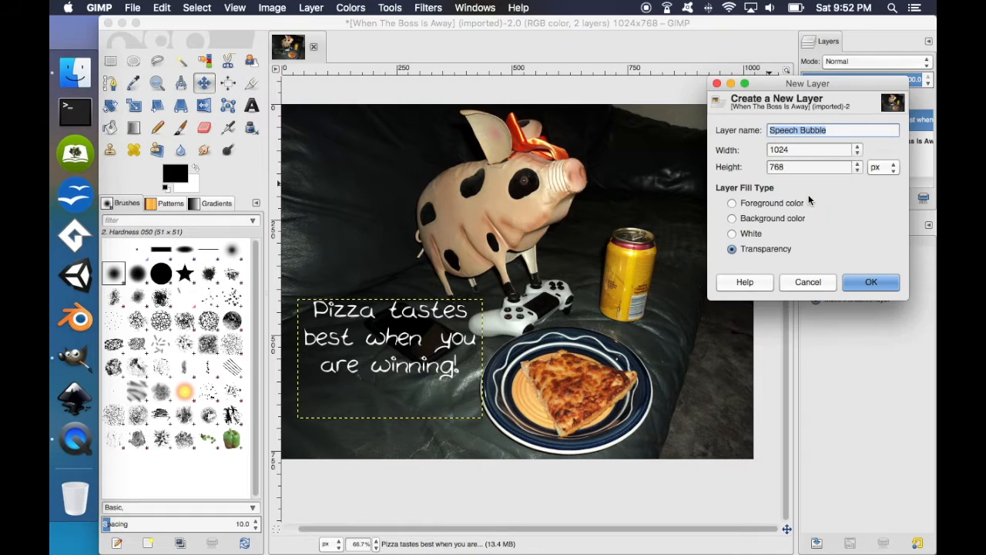
{"action": "left_click", "coordinate": [832, 130]}
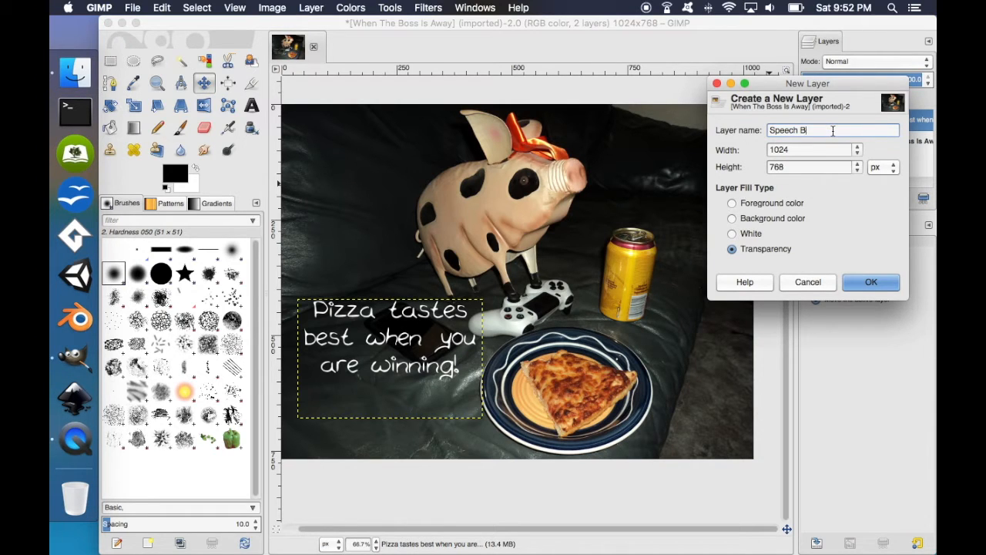
{"action": "left_click", "coordinate": [871, 282]}
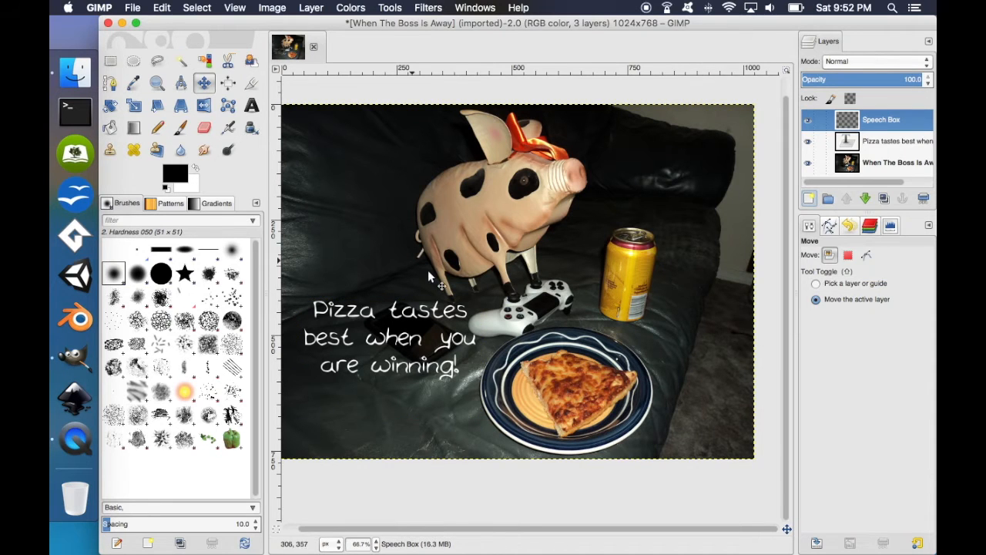
Draw a rectangular selection of about 419 × 252 px around the caption
{"action": "scroll", "coordinate": [431, 279], "scroll_direction": "left", "scroll_amount": 5}
{"action": "scroll", "coordinate": [431, 279], "scroll_direction": "down", "scroll_amount": 3}
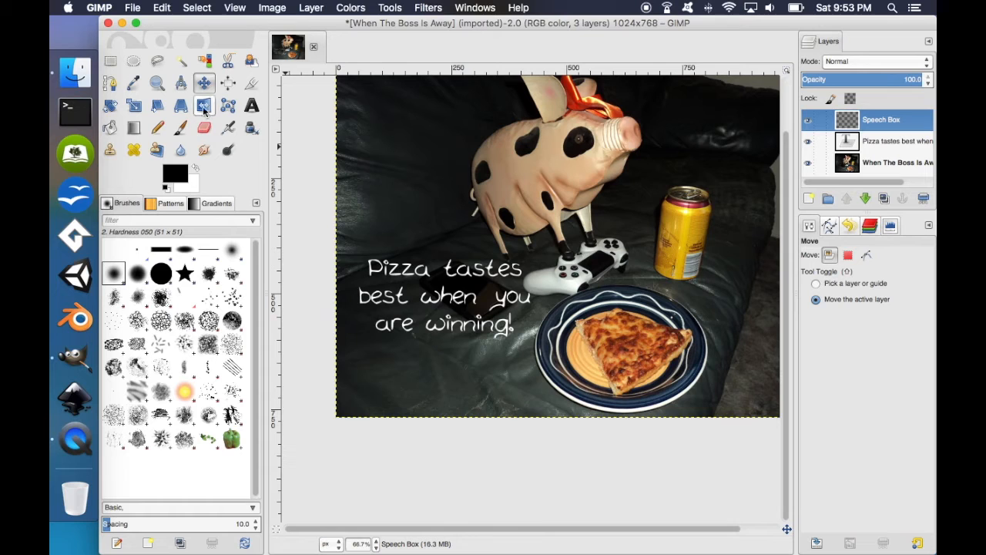
{"action": "left_click", "coordinate": [110, 61]}
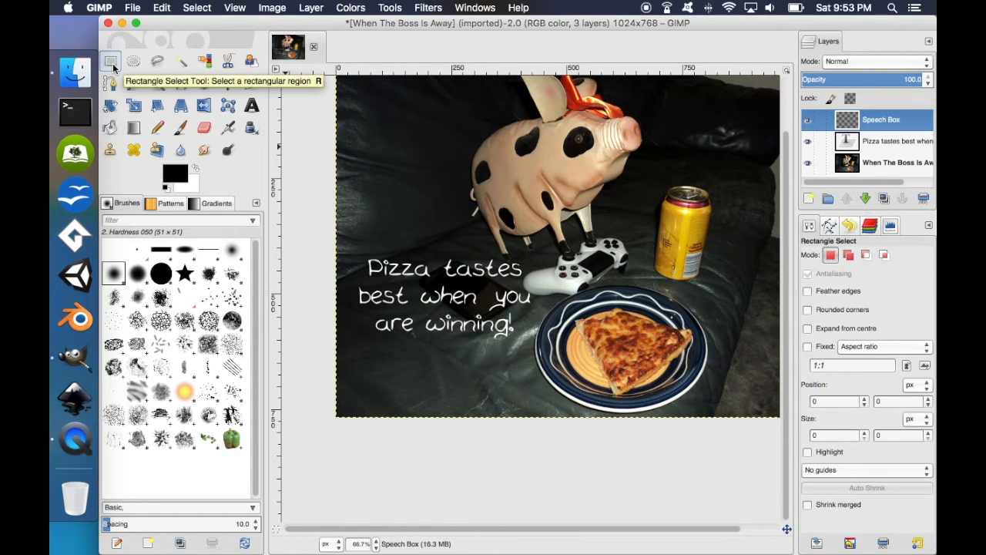
{"action": "left_click", "coordinate": [348, 240]}
{"action": "left_click_drag", "start_coordinate": [348, 240], "coordinate": [541, 354]}
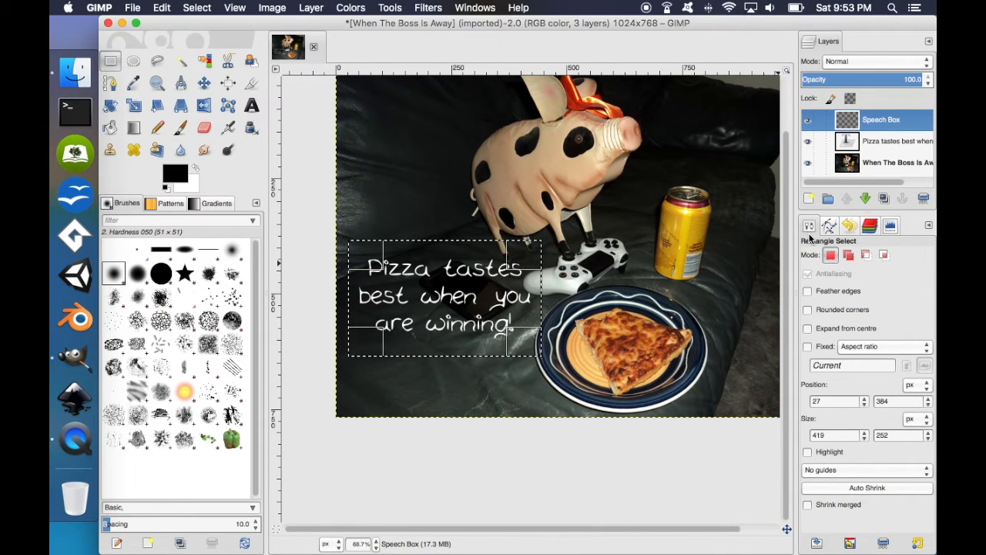
Round the selection's corners with a radius of about 68.9 and adjust its size to about 425 × 245 px
{"action": "left_click", "coordinate": [807, 311]}
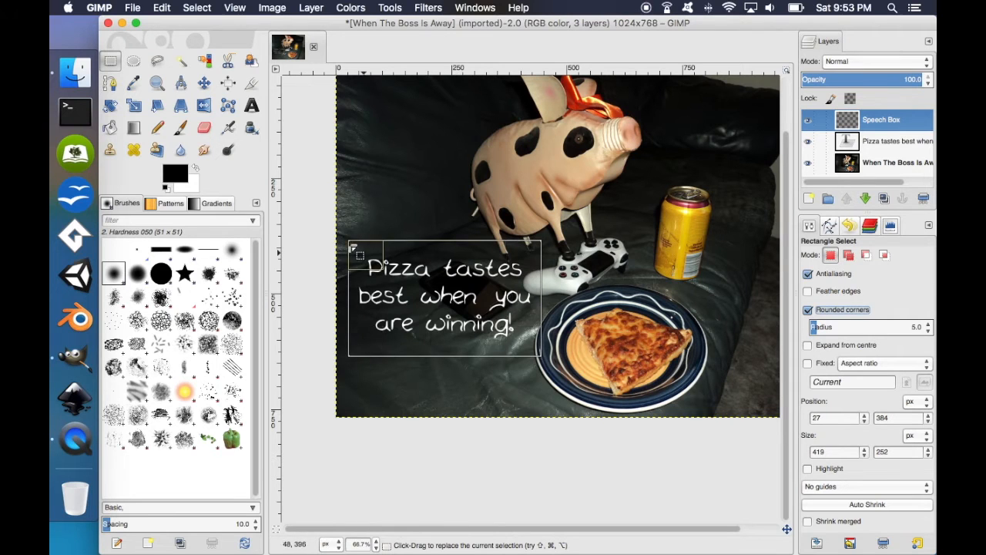
{"action": "left_click_drag", "start_coordinate": [815, 327], "coordinate": [887, 327]}
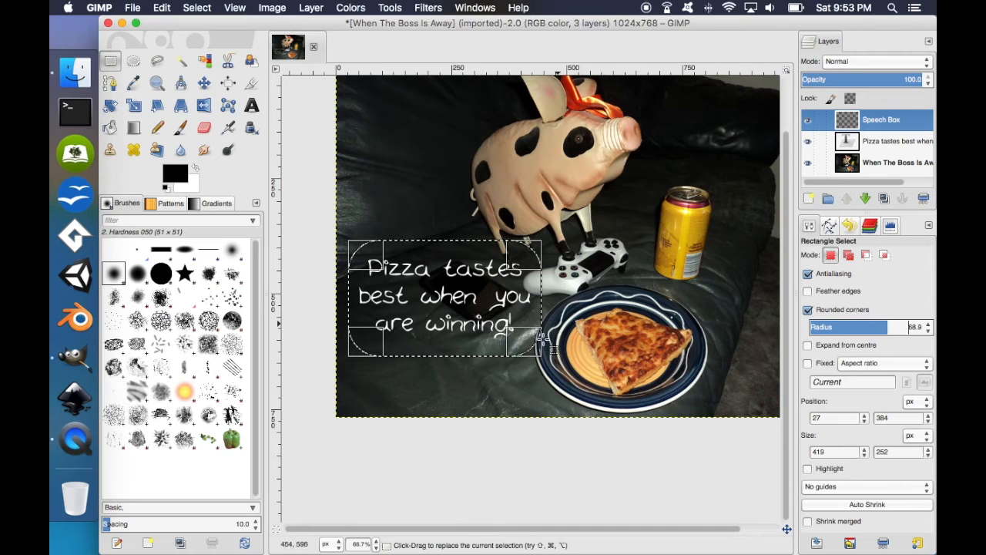
{"action": "left_click_drag", "start_coordinate": [532, 341], "coordinate": [532, 337]}
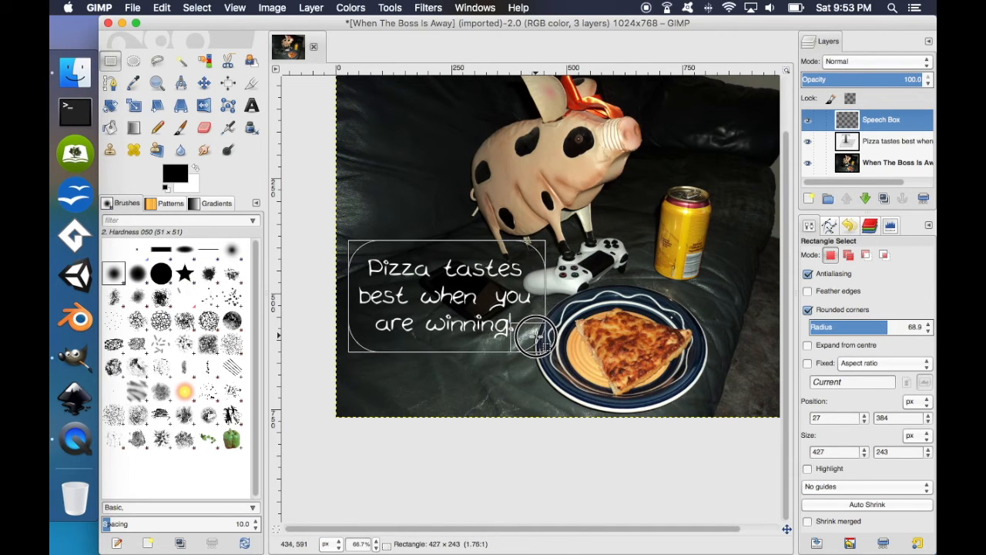
{"action": "left_click_drag", "start_coordinate": [534, 337], "coordinate": [533, 335]}
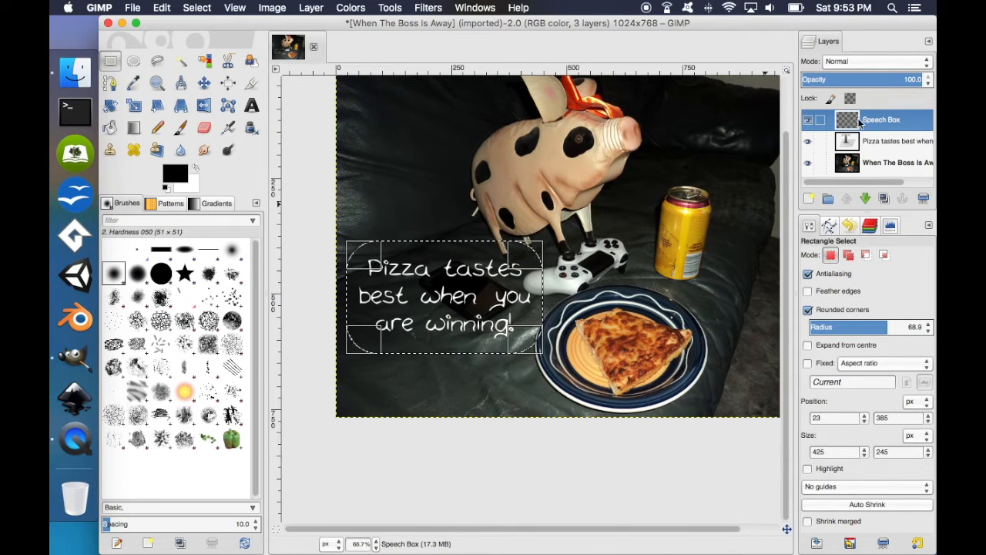
Swap the foreground and background colours and bucket-fill the rounded selection with white on the Speech Box layer
{"action": "left_click", "coordinate": [112, 128]}
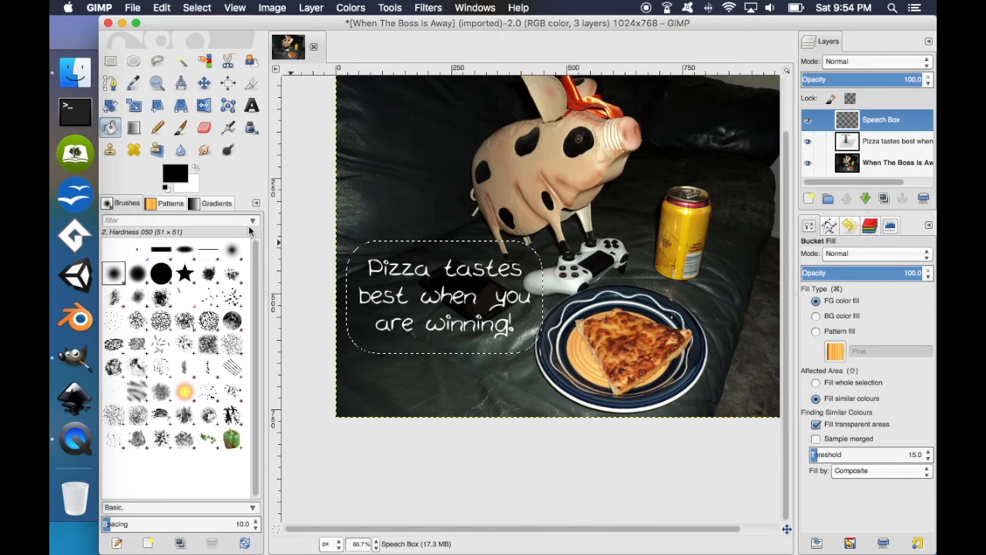
{"action": "left_click", "coordinate": [196, 170]}
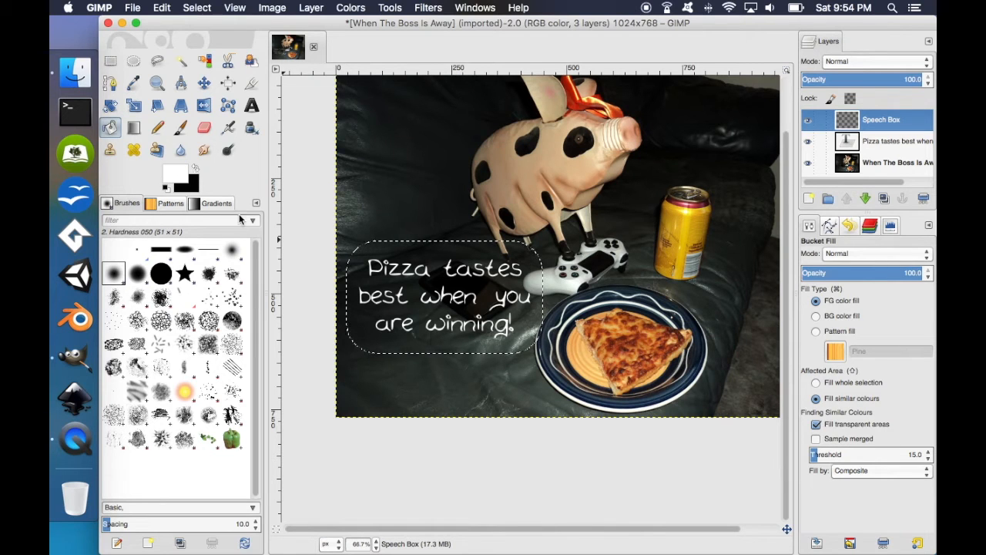
{"action": "left_click", "coordinate": [438, 260]}
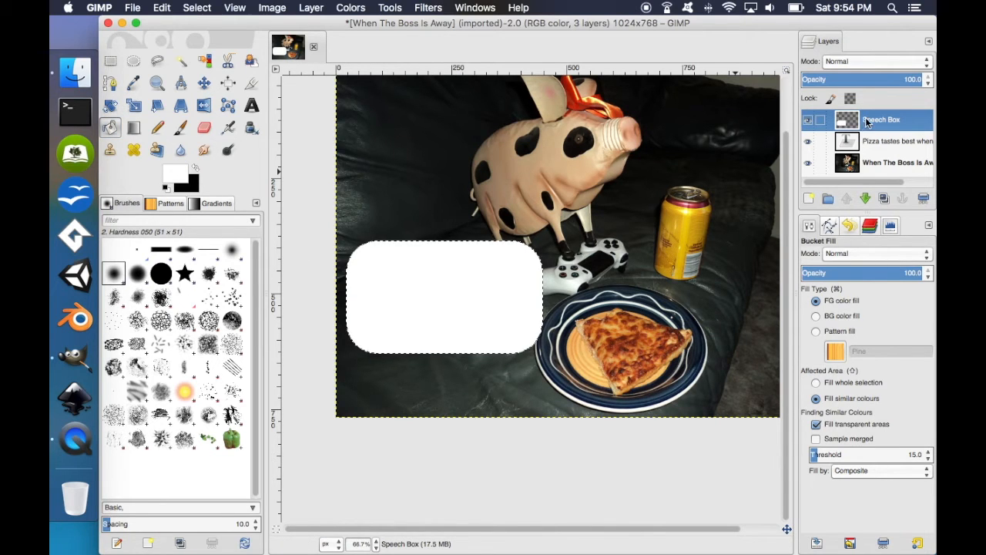
Select all of the caption text on its layer and colour it black (000000)
{"action": "left_click", "coordinate": [887, 144]}
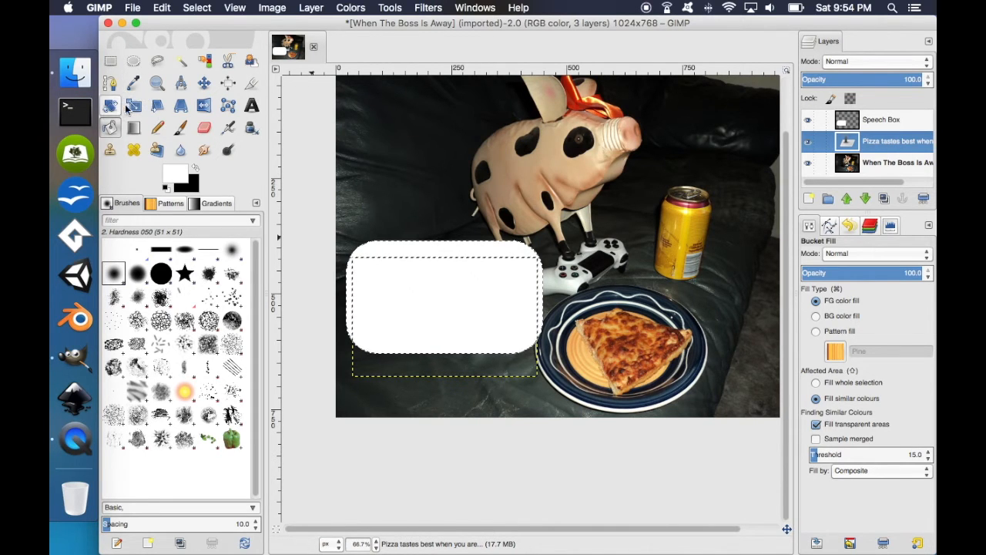
{"action": "left_click", "coordinate": [251, 108]}
{"action": "left_click", "coordinate": [438, 299]}
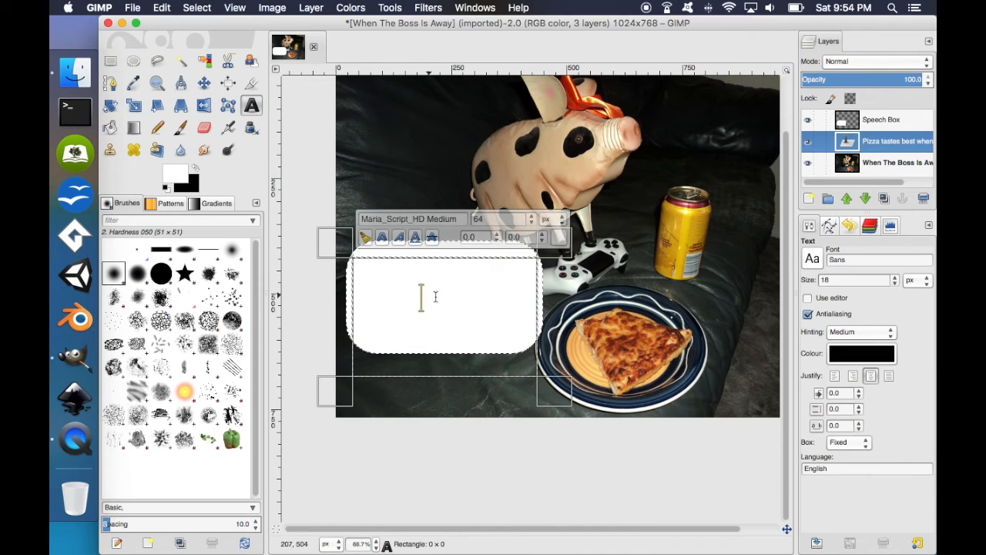
{"action": "triple_click", "coordinate": [440, 297]}
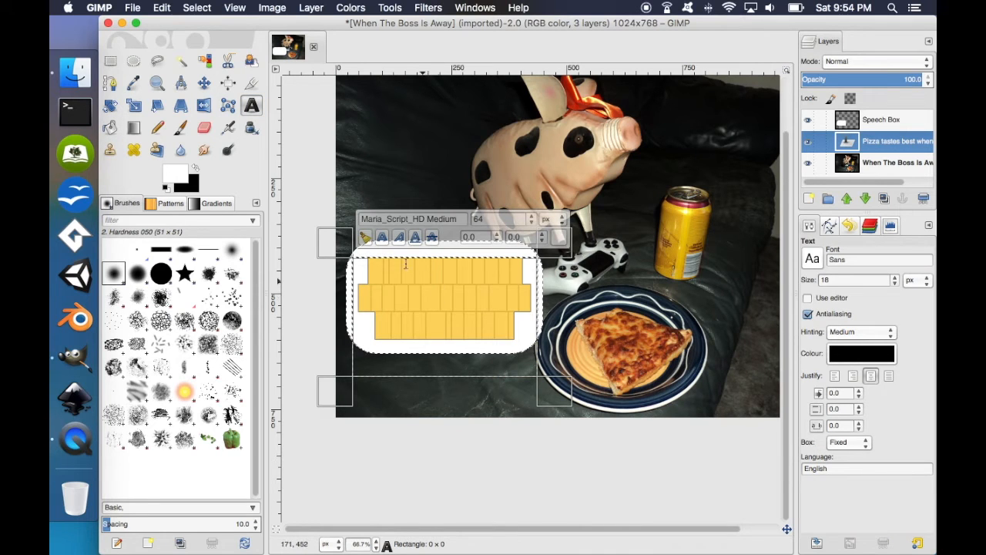
{"action": "left_click", "coordinate": [560, 237]}
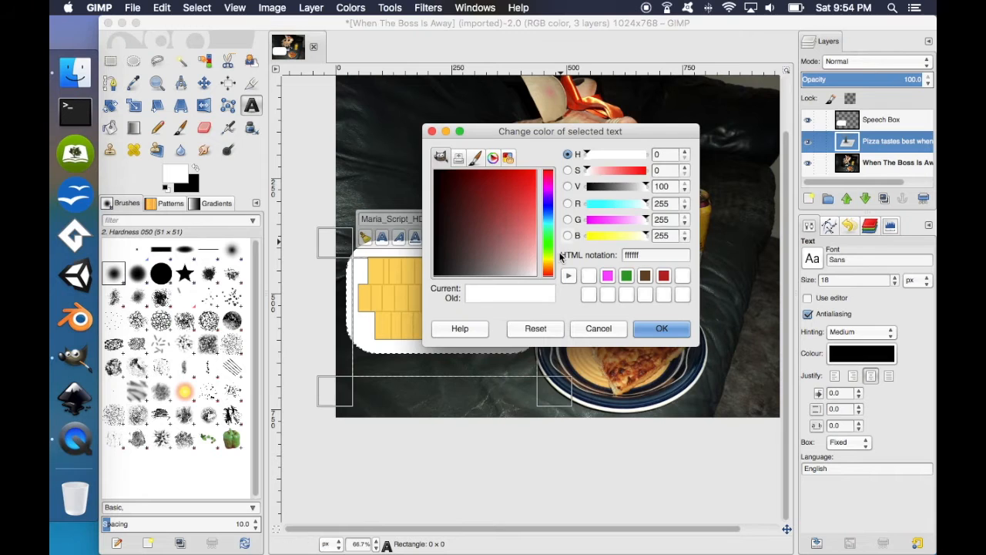
{"action": "left_click_drag", "start_coordinate": [530, 250], "coordinate": [432, 287]}
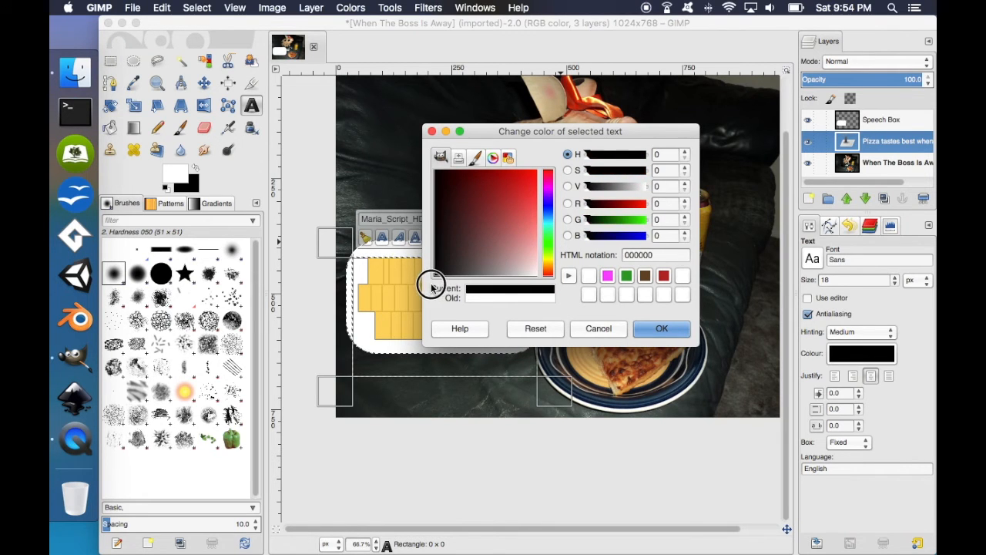
{"action": "left_click", "coordinate": [661, 329]}
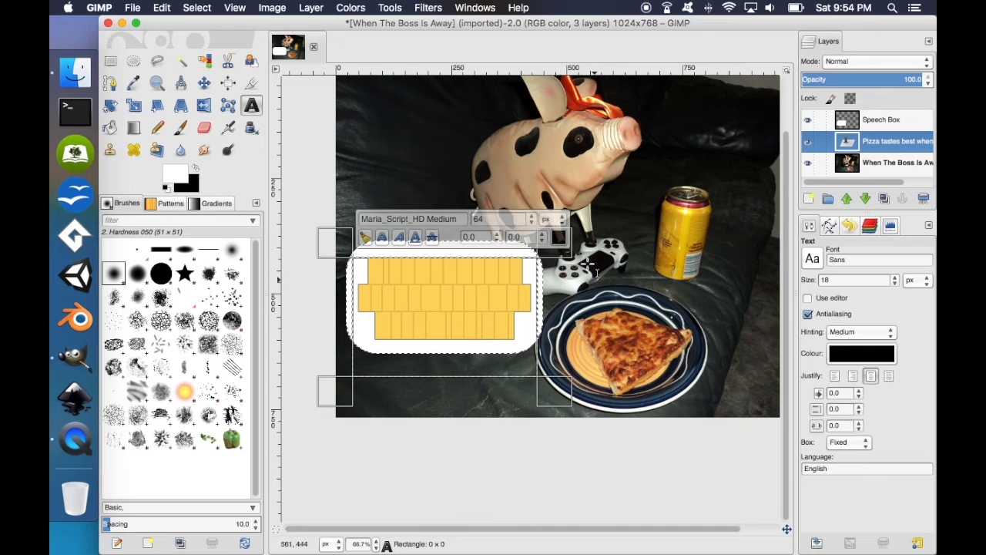
Raise the caption layer above the Speech Box layer and clear the selection
{"action": "left_click", "coordinate": [882, 160]}
{"action": "left_click", "coordinate": [876, 148]}
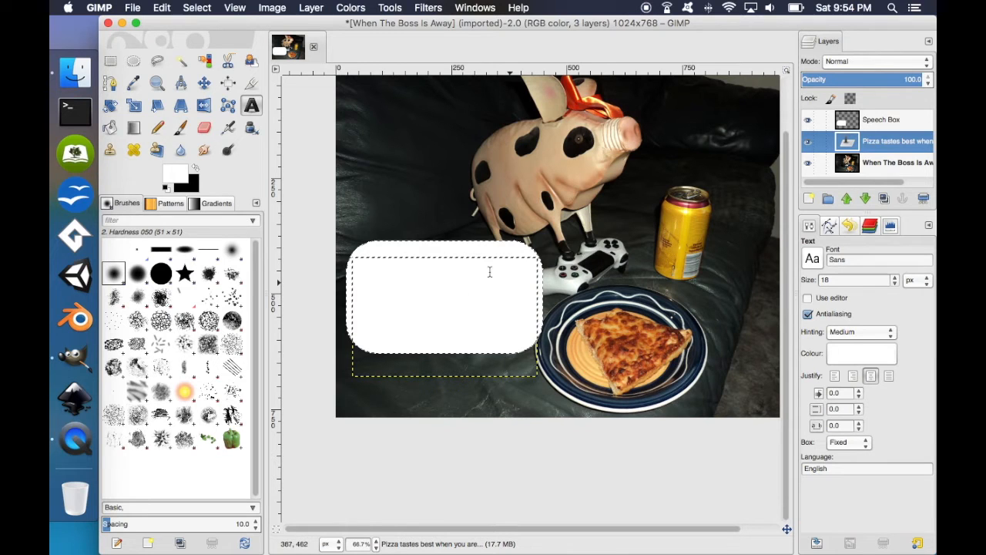
{"action": "left_click_drag", "start_coordinate": [873, 146], "coordinate": [884, 117]}
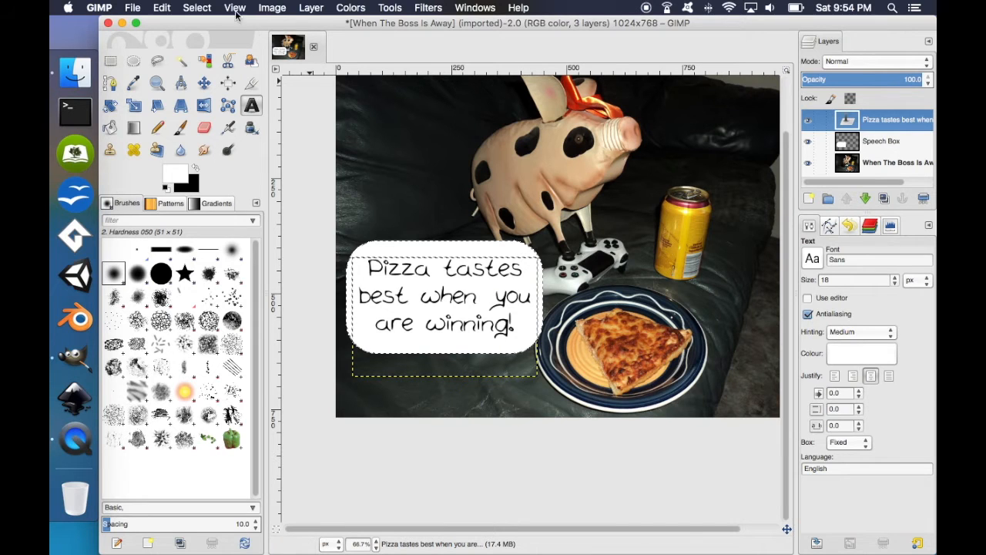
{"action": "left_click", "coordinate": [196, 8]}
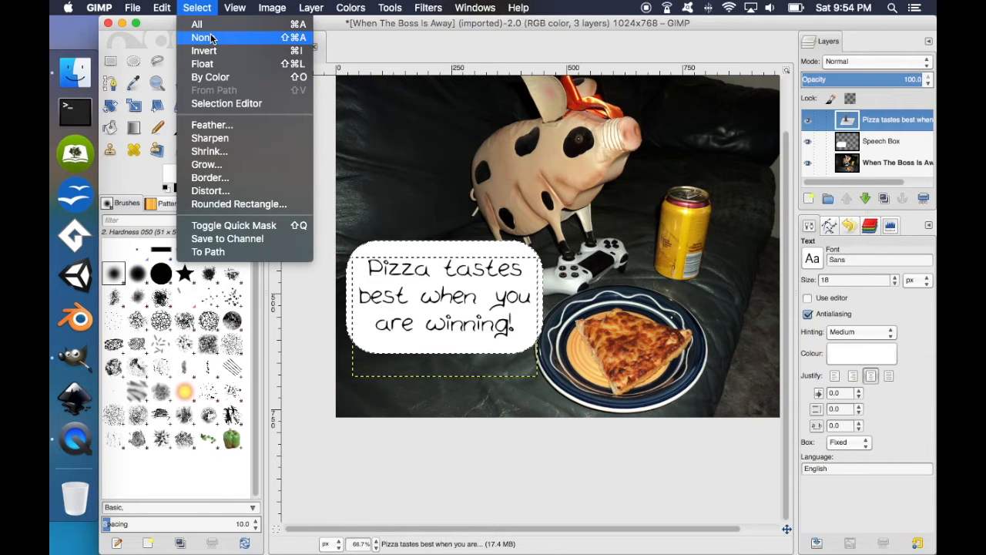
{"action": "left_click", "coordinate": [204, 37]}
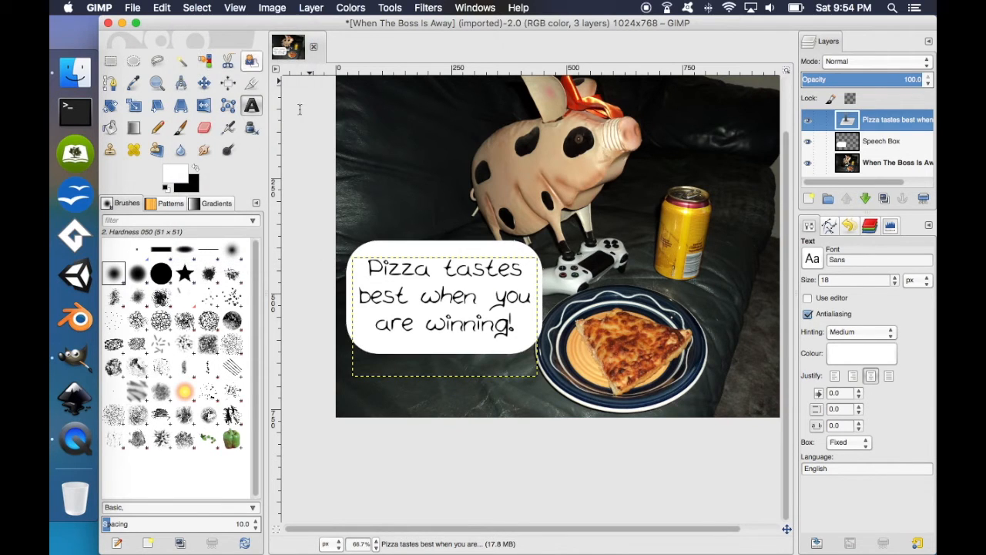
On the Speech Box layer, draw a triangular free selection from the bubble's upper edge up to the pig's body as the tail
{"action": "left_click", "coordinate": [886, 145]}
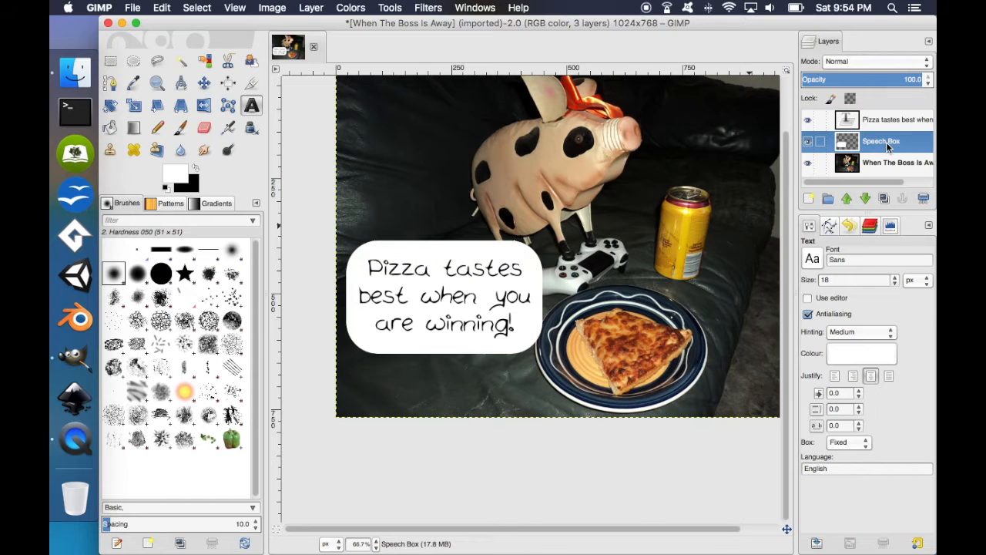
{"action": "left_click", "coordinate": [158, 61]}
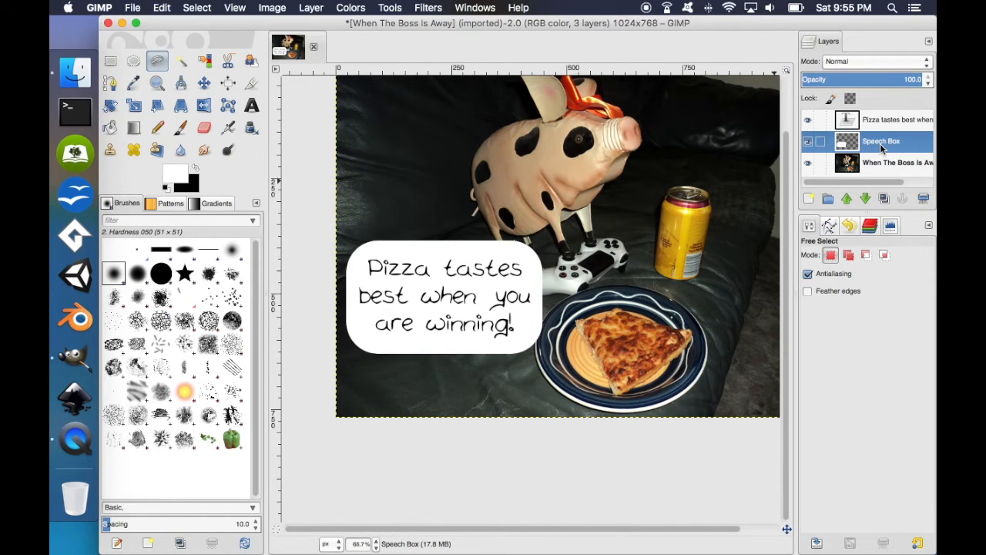
{"action": "left_click", "coordinate": [456, 247]}
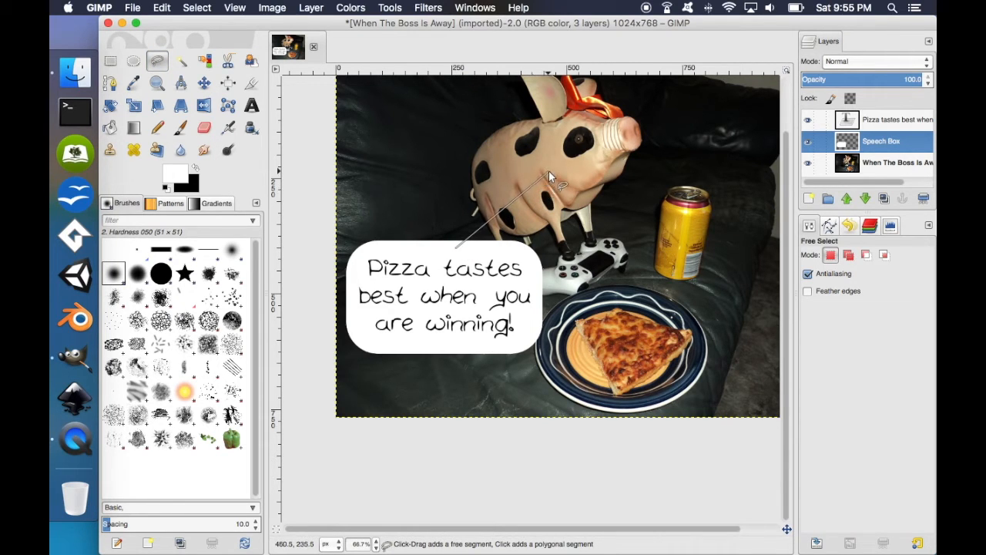
{"action": "left_click", "coordinate": [551, 170]}
{"action": "left_click", "coordinate": [492, 249]}
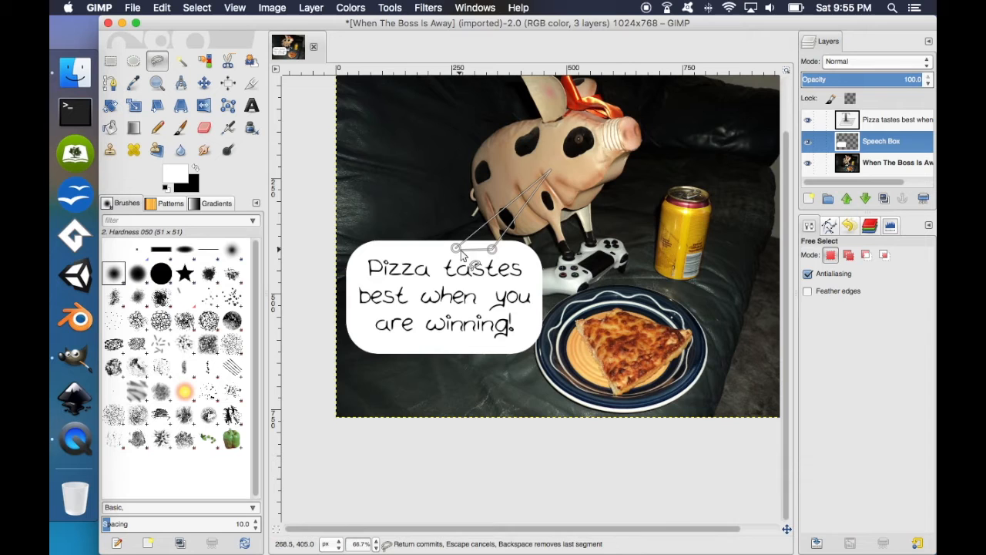
{"action": "left_click", "coordinate": [456, 248]}
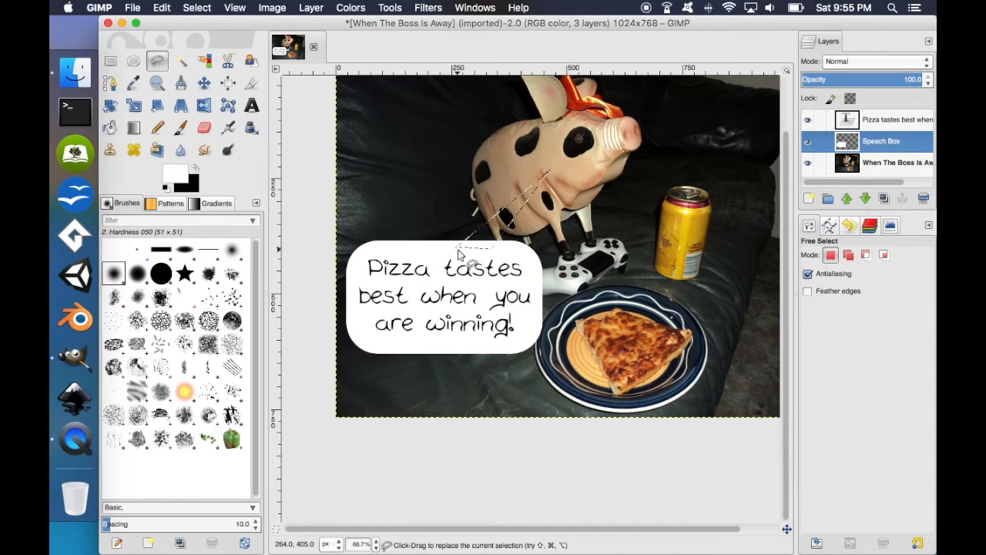
Bucket-fill the triangular tail selection with white on the Speech Box layer and clear the selection
{"action": "left_click", "coordinate": [109, 128]}
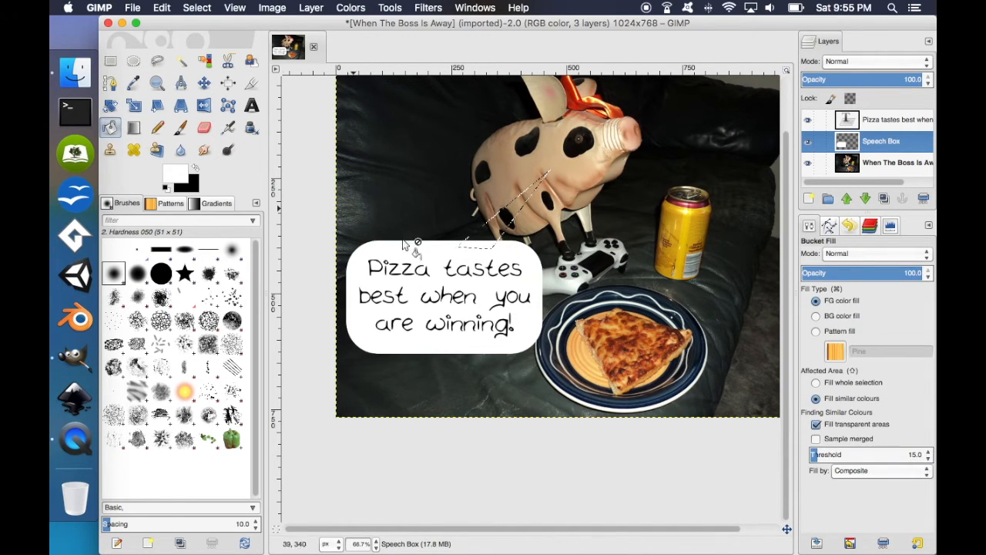
{"action": "left_click", "coordinate": [498, 226]}
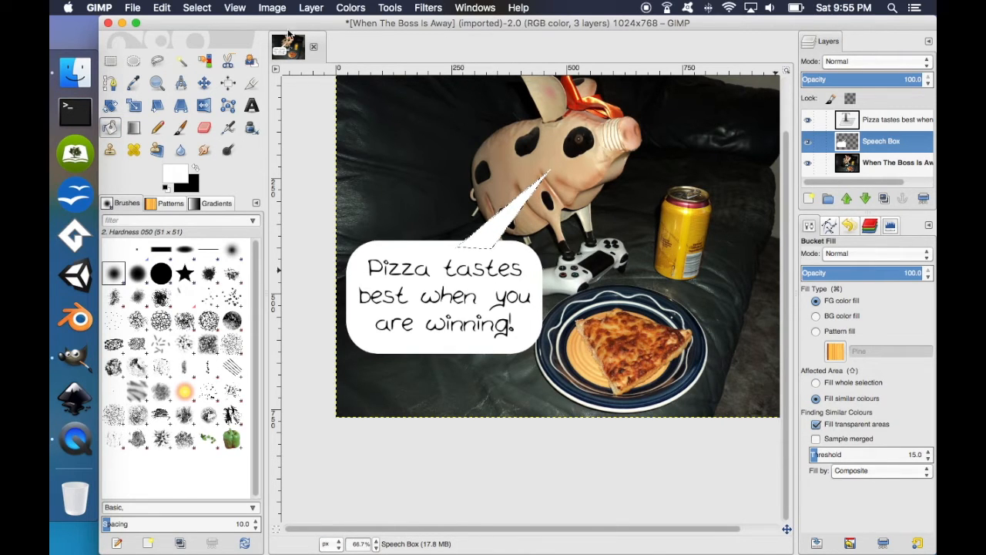
{"action": "key", "text": "super+shift"}
Fuzzy-select the white bubble with its tail on the Speech Box layer and cut the white fill out
{"action": "left_click", "coordinate": [183, 66]}
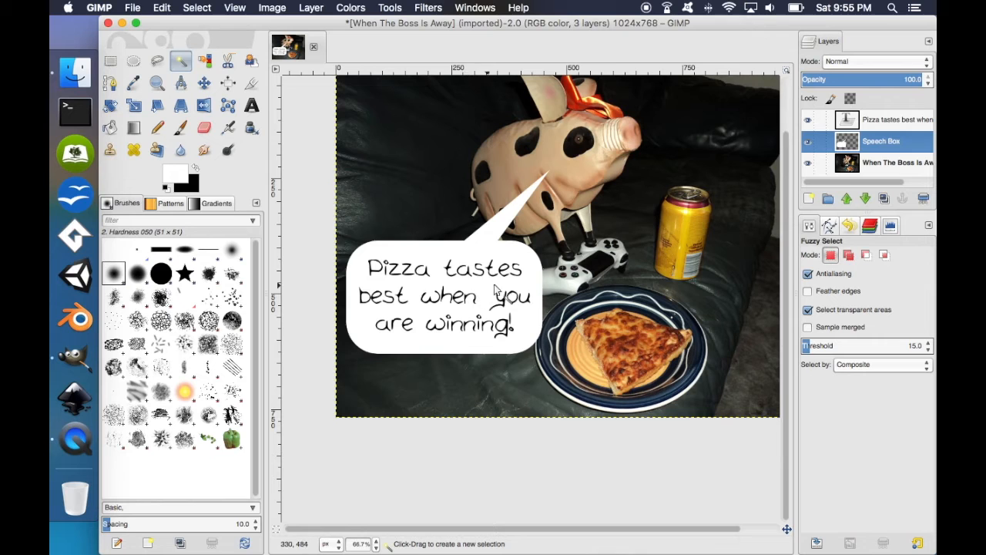
{"action": "left_click", "coordinate": [453, 294]}
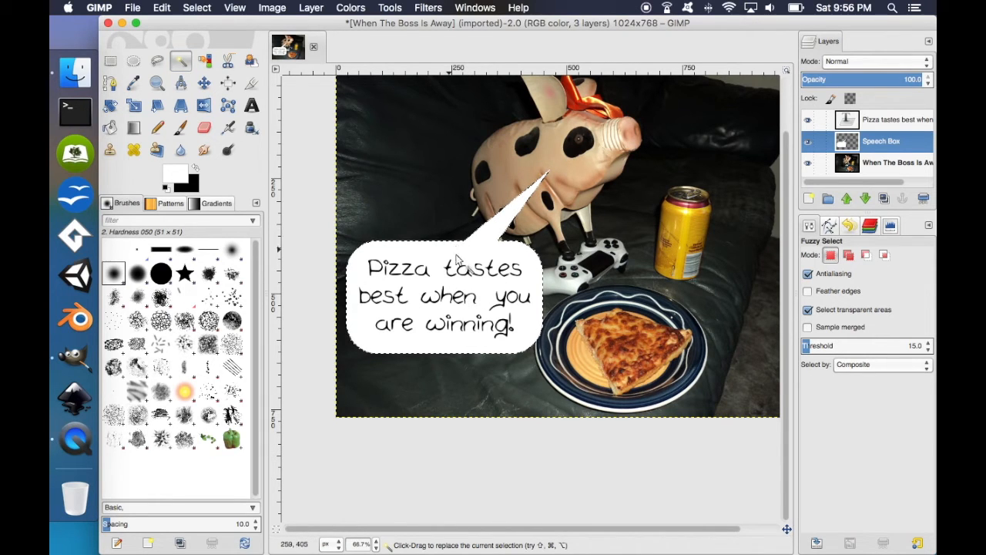
{"action": "left_click", "coordinate": [169, 10]}
{"action": "left_click", "coordinate": [192, 91]}
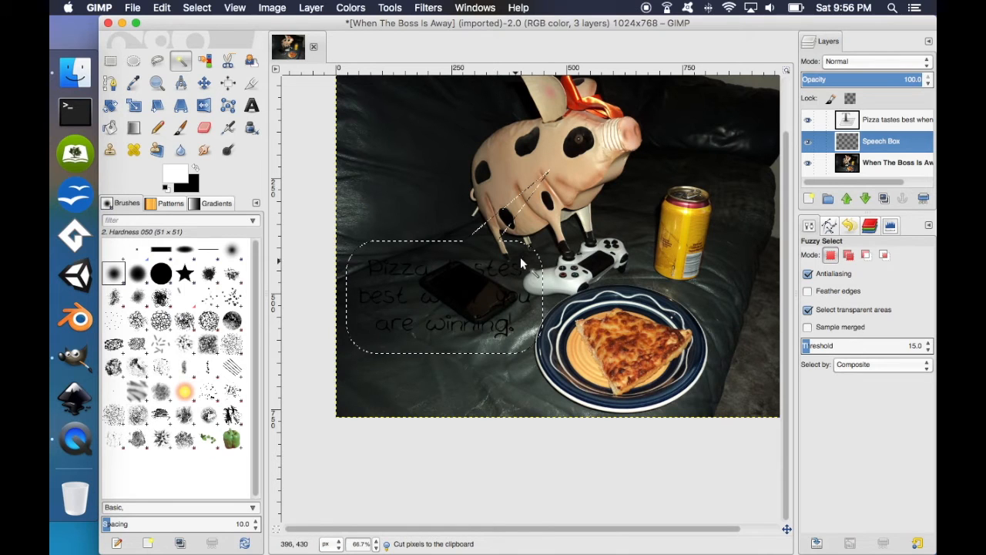
Set the Bucket Fill opacity to 70 and fill the bubble-shaped selection with semi-transparent white
{"action": "left_click", "coordinate": [111, 128]}
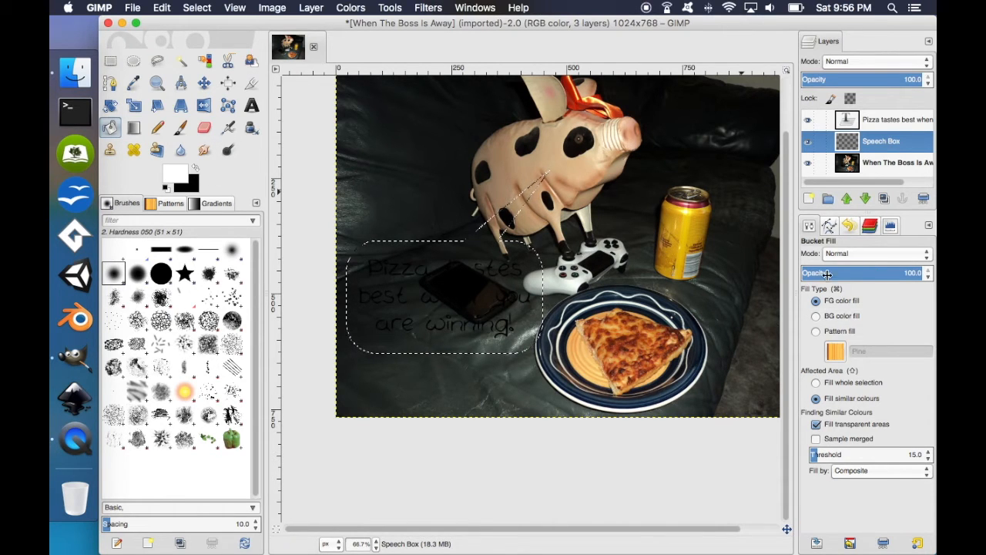
{"action": "double_click", "coordinate": [914, 273]}
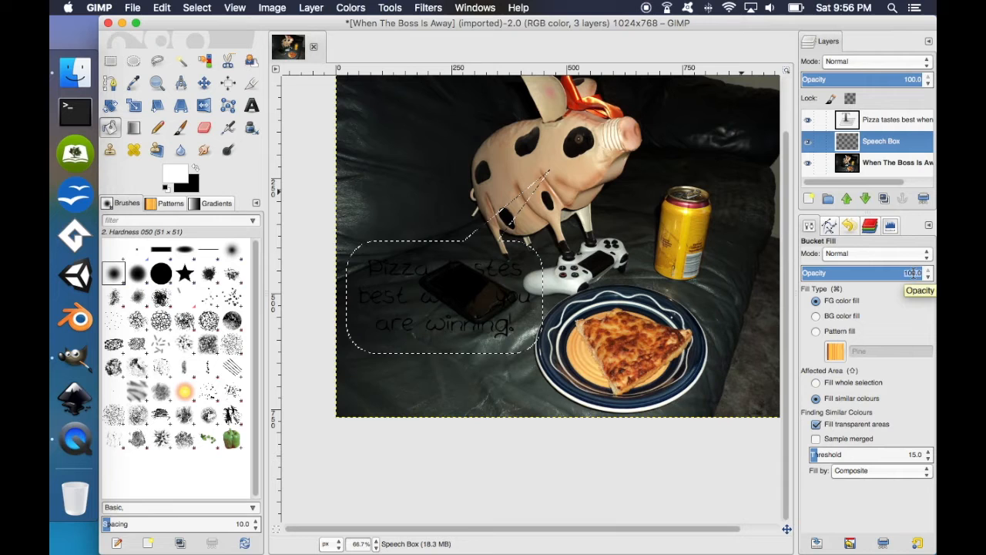
{"action": "type", "text": "80"}
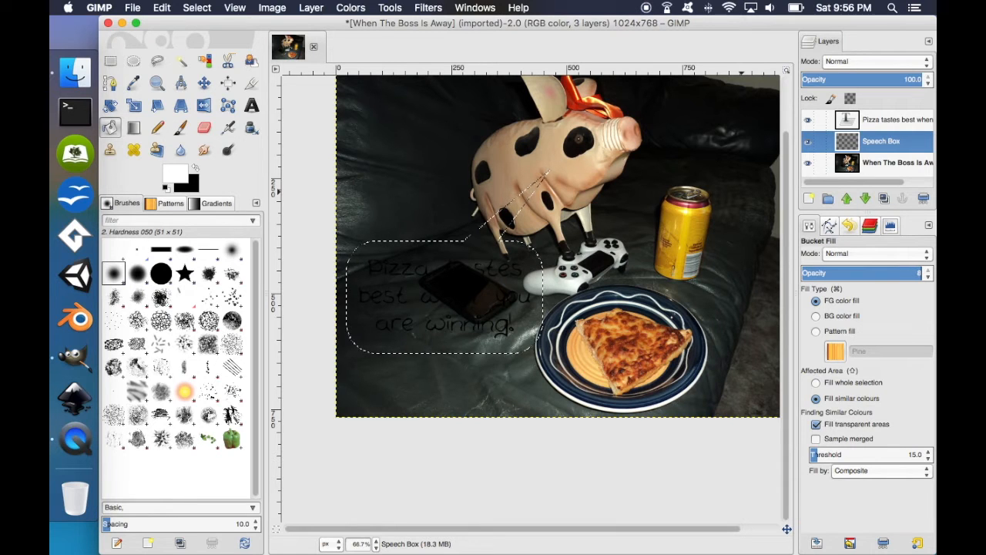
{"action": "key", "text": "BackSpace"}
{"action": "type", "text": "70"}
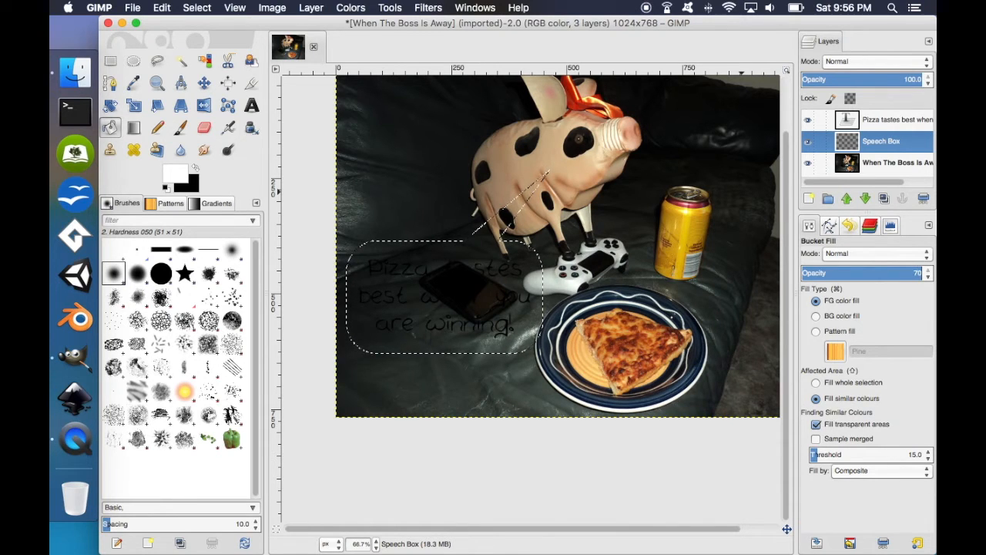
{"action": "key", "text": "Return"}
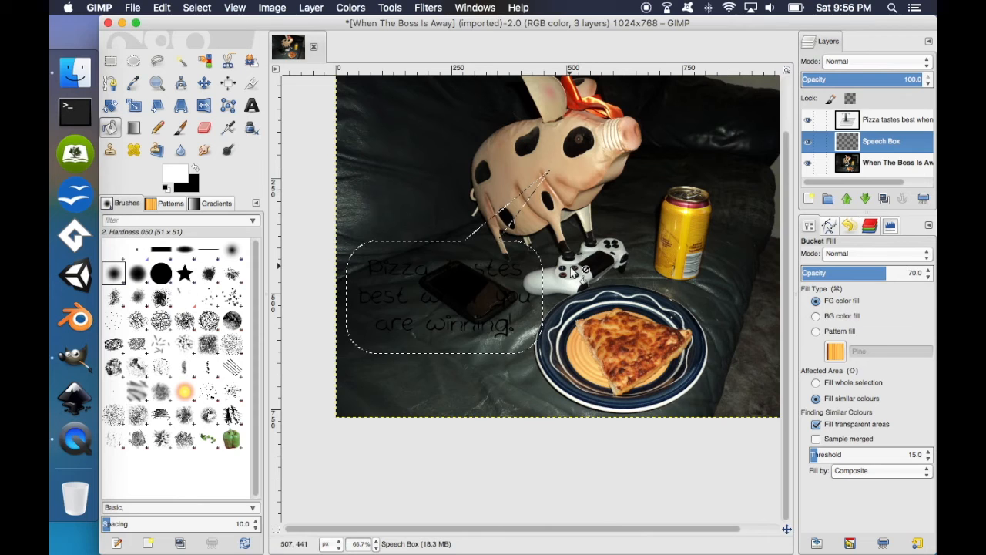
{"action": "left_click", "coordinate": [455, 267]}
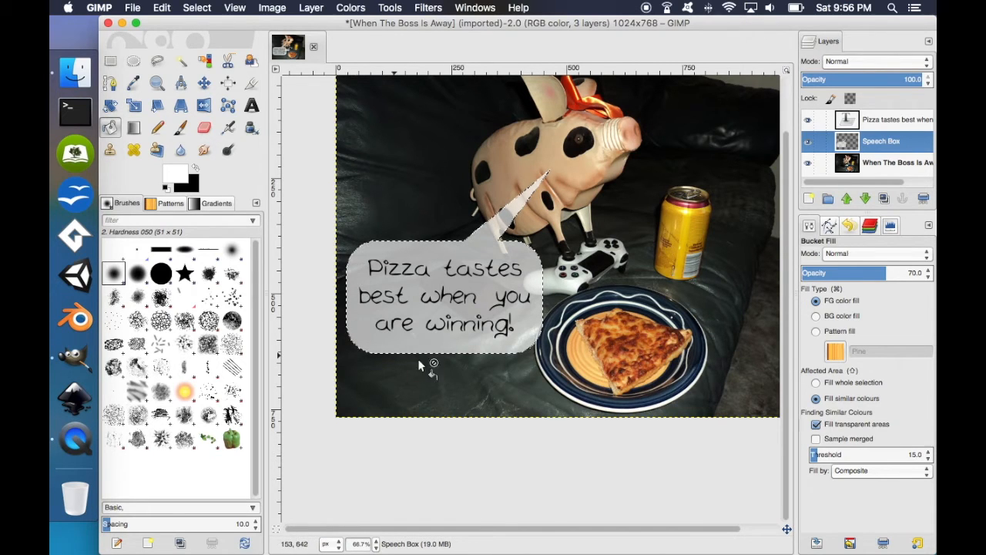
Try growing the bubble selection by 9 px and undo the growth
{"action": "left_click", "coordinate": [206, 10]}
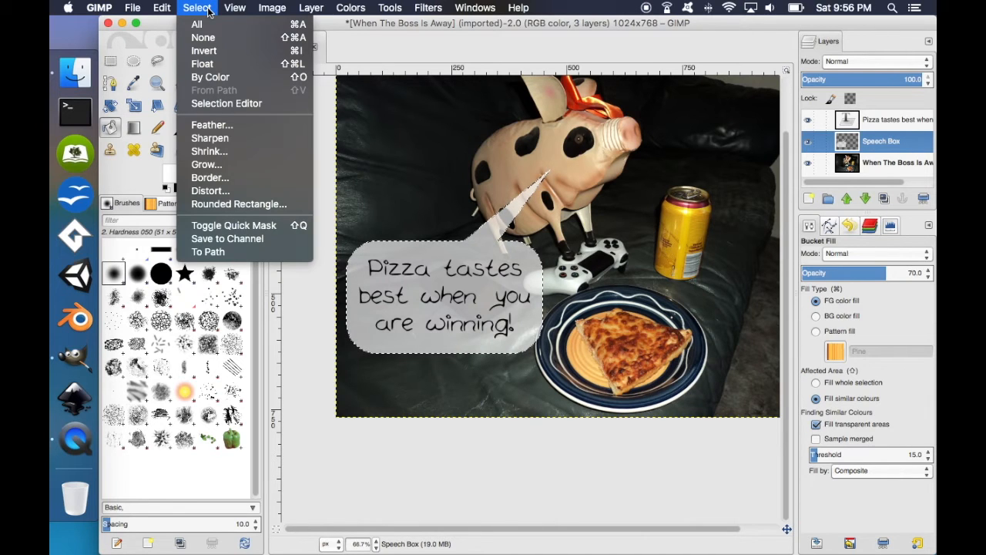
{"action": "left_click", "coordinate": [224, 166]}
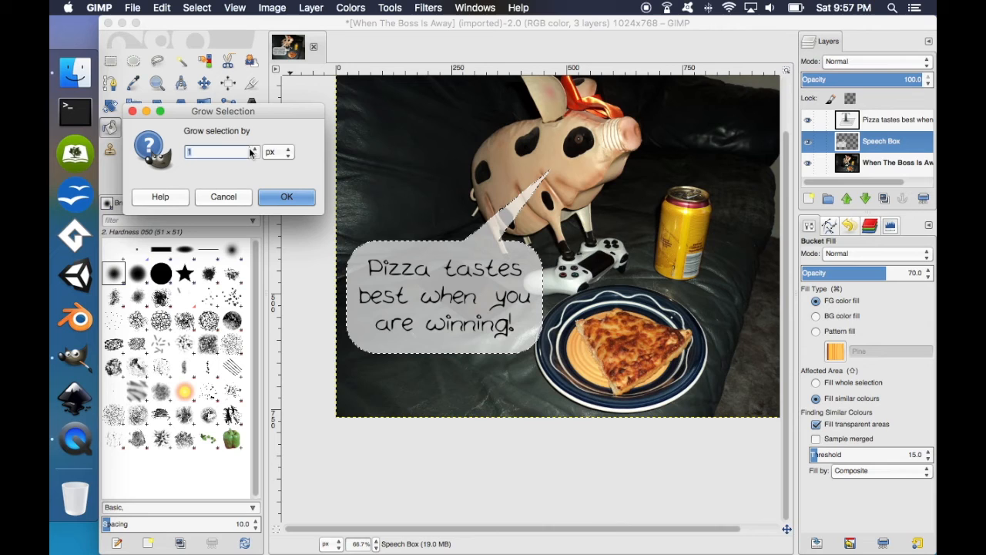
{"action": "left_click", "coordinate": [256, 149]}
{"action": "left_click", "coordinate": [256, 149]}
{"action": "left_click", "coordinate": [255, 149]}
{"action": "left_click", "coordinate": [256, 150]}
{"action": "left_click", "coordinate": [256, 149]}
{"action": "left_click", "coordinate": [256, 149]}
{"action": "left_click", "coordinate": [256, 149]}
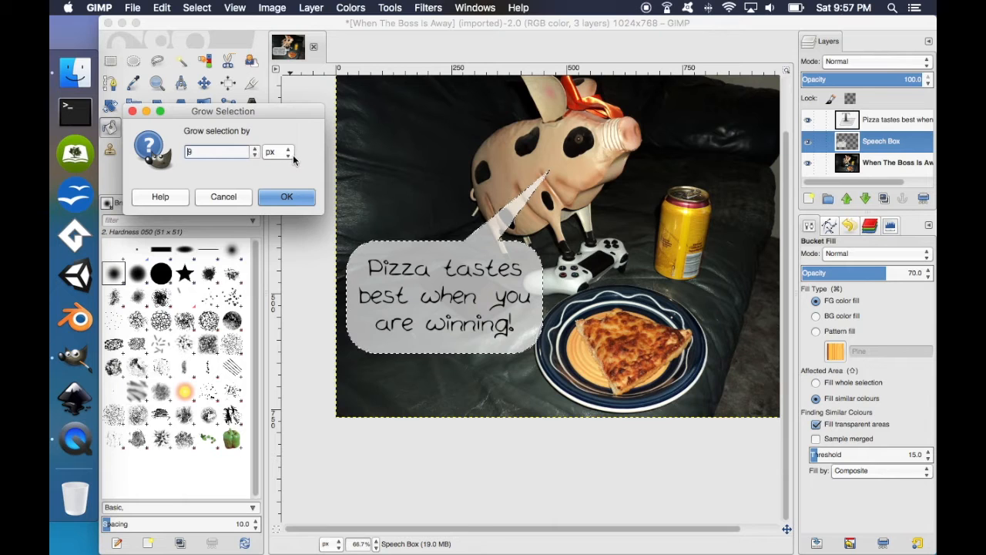
{"action": "left_click", "coordinate": [296, 199]}
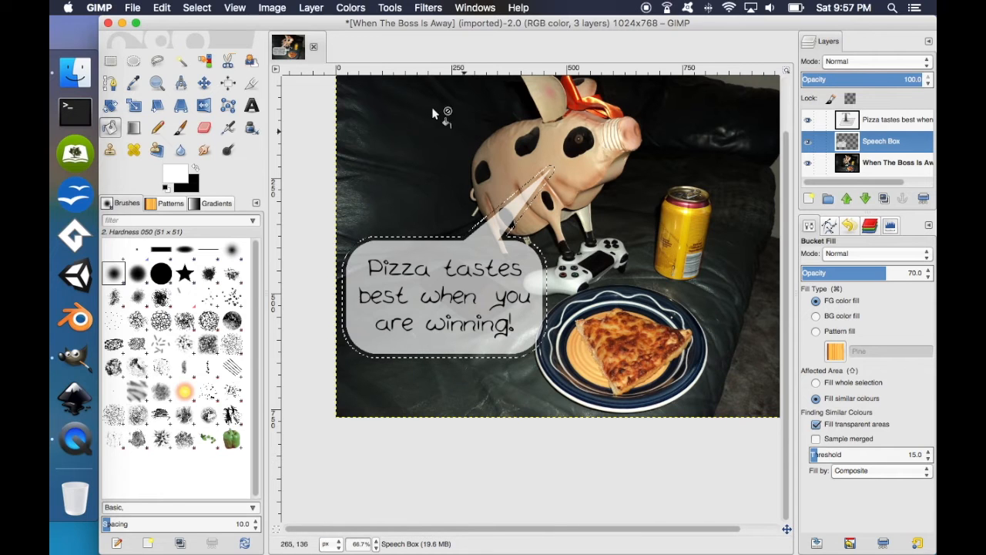
{"action": "left_click", "coordinate": [174, 12]}
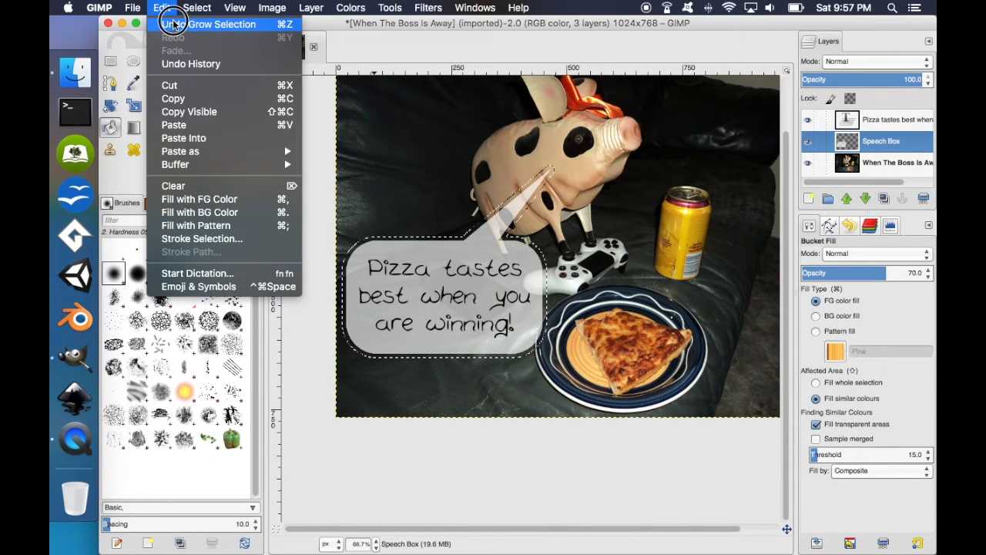
{"action": "left_click", "coordinate": [180, 23]}
Grow the bubble selection by 4 px
{"action": "left_click", "coordinate": [197, 7]}
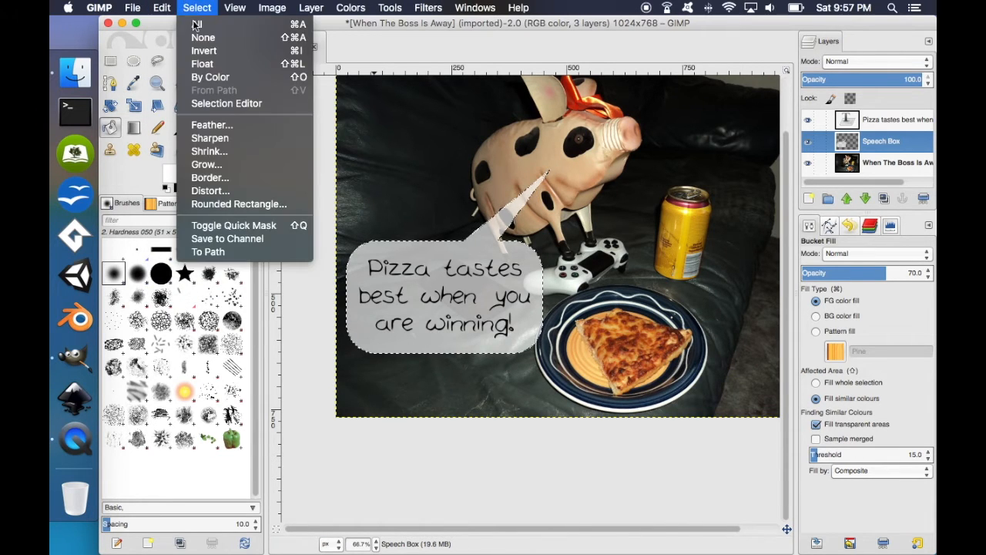
{"action": "left_click", "coordinate": [260, 164]}
{"action": "left_click", "coordinate": [330, 162]}
{"action": "left_click", "coordinate": [330, 163]}
{"action": "left_click", "coordinate": [330, 162]}
{"action": "left_click", "coordinate": [330, 162]}
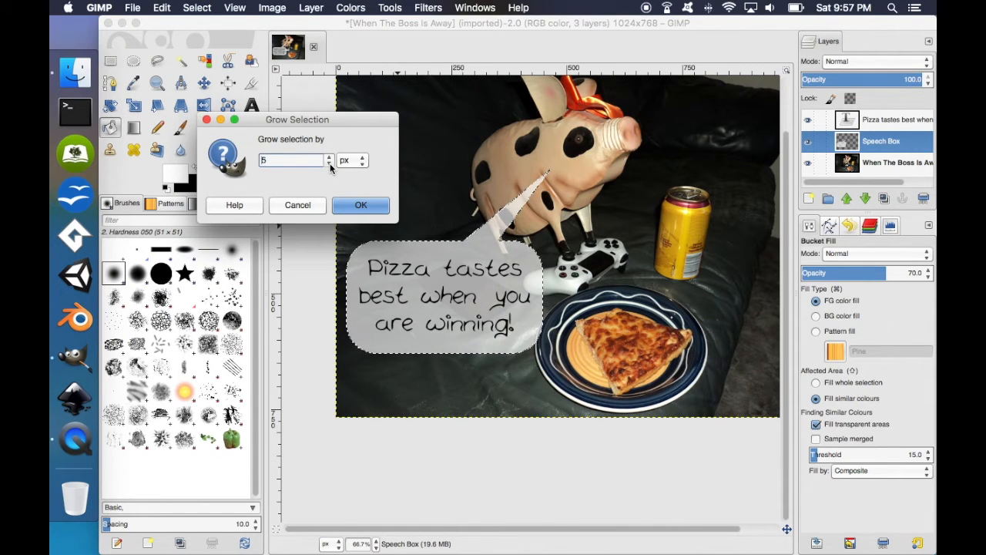
{"action": "left_click", "coordinate": [329, 163]}
{"action": "left_click", "coordinate": [365, 206]}
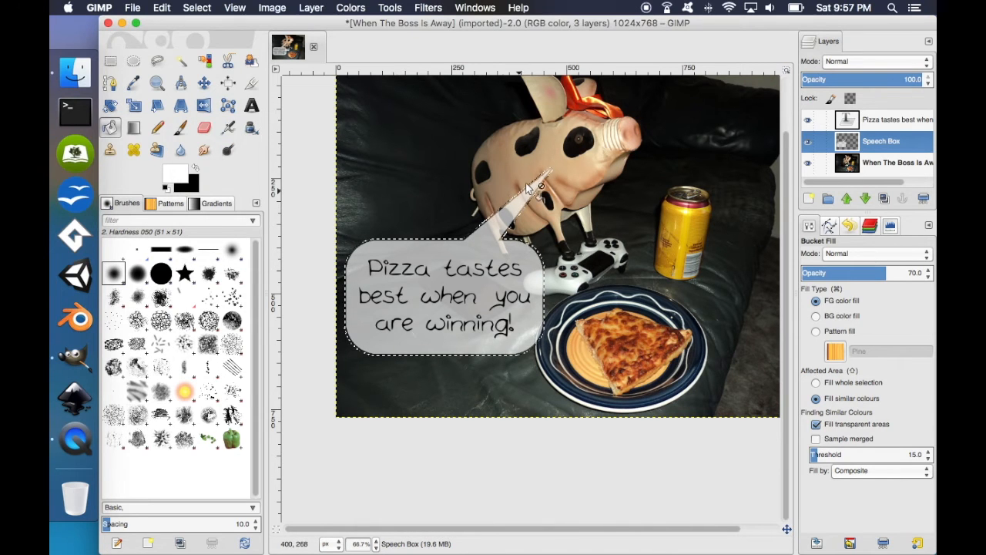
Make black the foreground colour, bucket-fill the thin band around the bubble as its outline, and clear the selection
{"action": "left_click", "coordinate": [195, 167]}
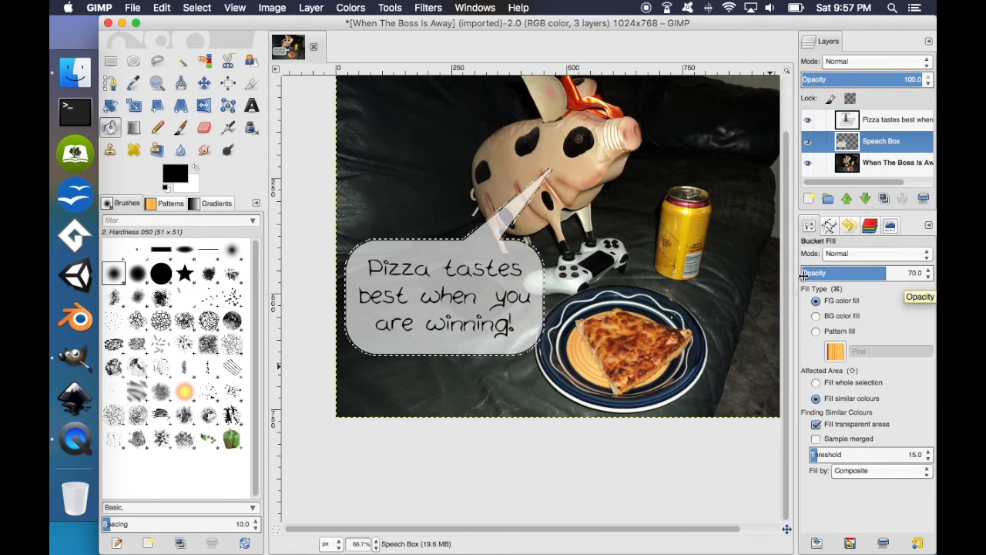
{"action": "left_click", "coordinate": [467, 235]}
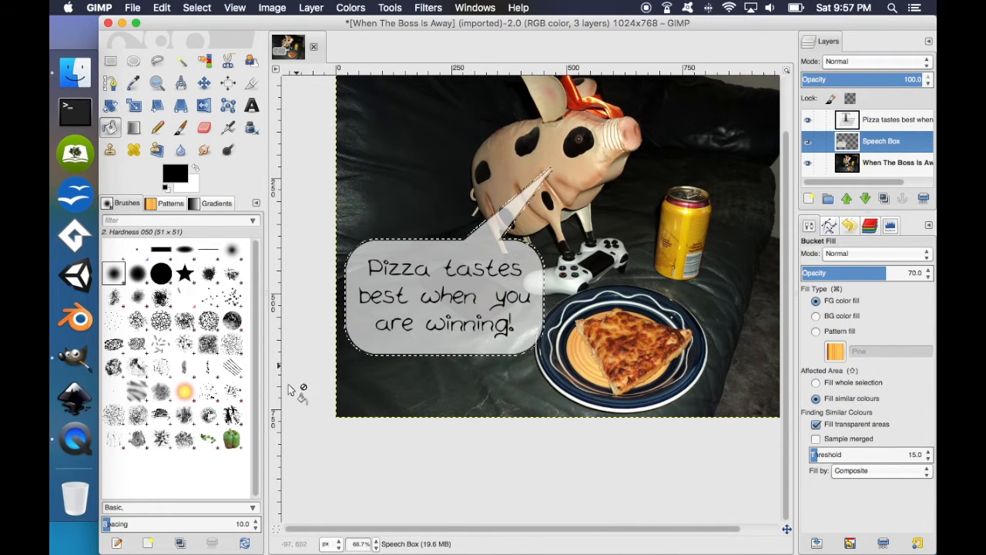
{"action": "scroll", "coordinate": [374, 548], "scroll_direction": "up", "scroll_amount": 4}
{"action": "left_click_drag", "start_coordinate": [552, 375], "coordinate": [336, 357]}
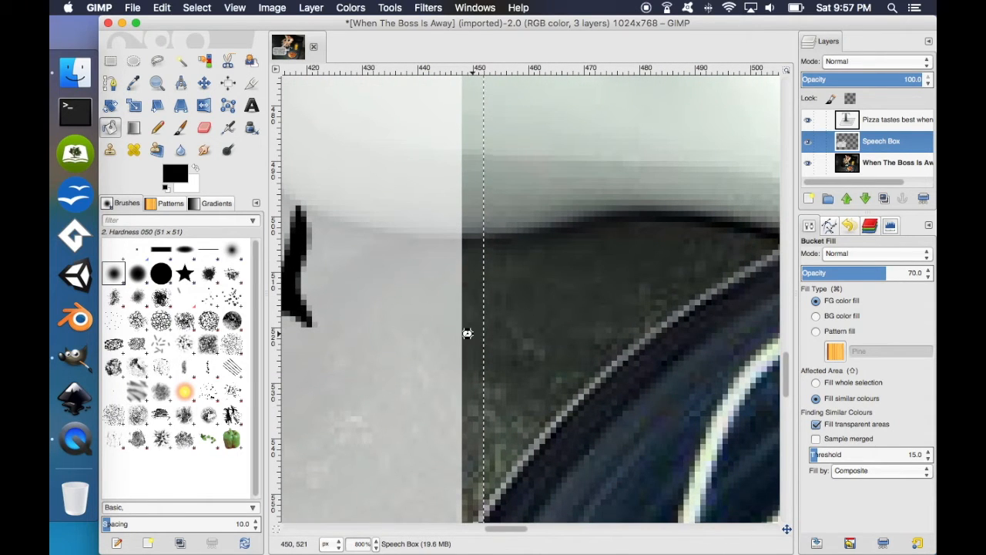
{"action": "left_click", "coordinate": [471, 336]}
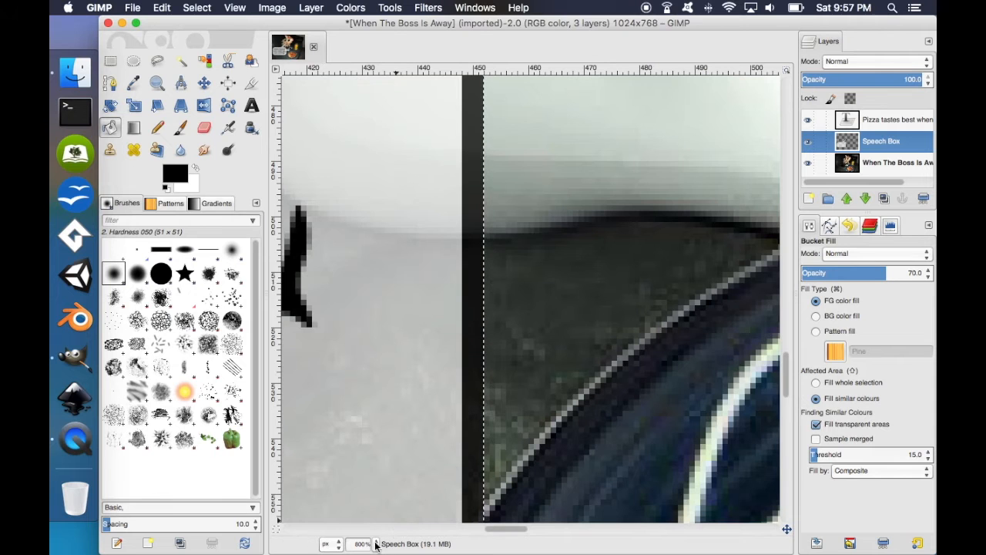
{"action": "scroll", "coordinate": [376, 544], "scroll_direction": "down", "scroll_amount": 3}
{"action": "scroll", "coordinate": [375, 544], "scroll_direction": "down", "scroll_amount": 2}
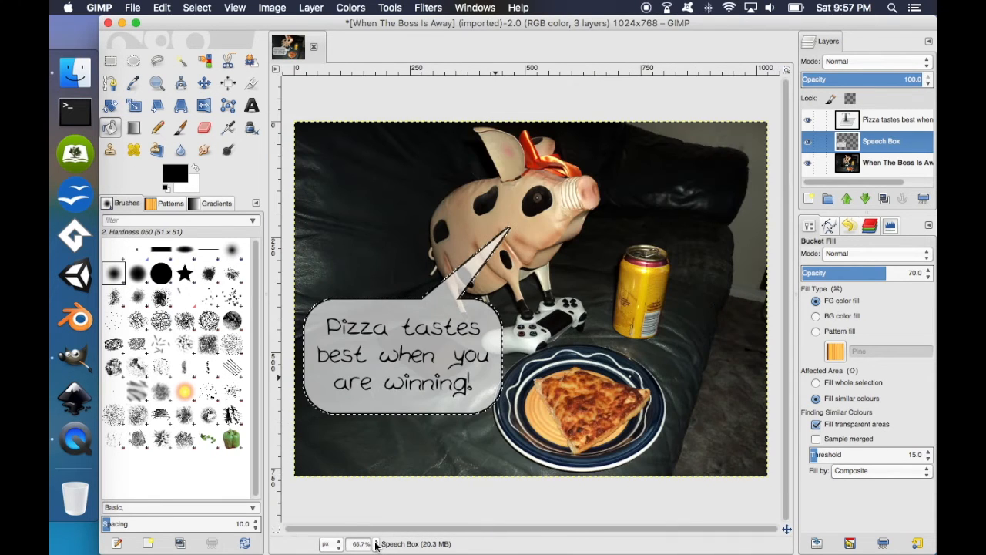
{"action": "left_click", "coordinate": [197, 8]}
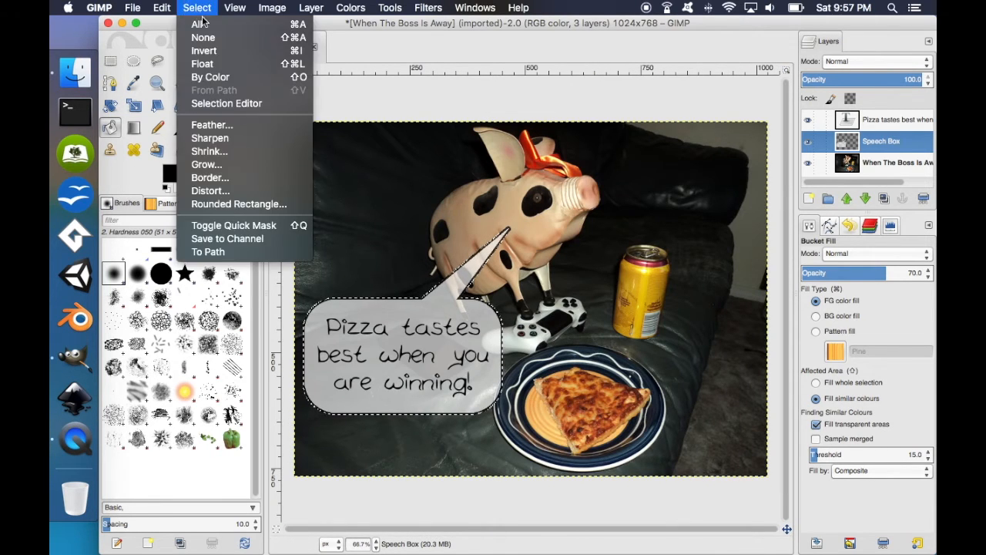
{"action": "left_click", "coordinate": [205, 39]}
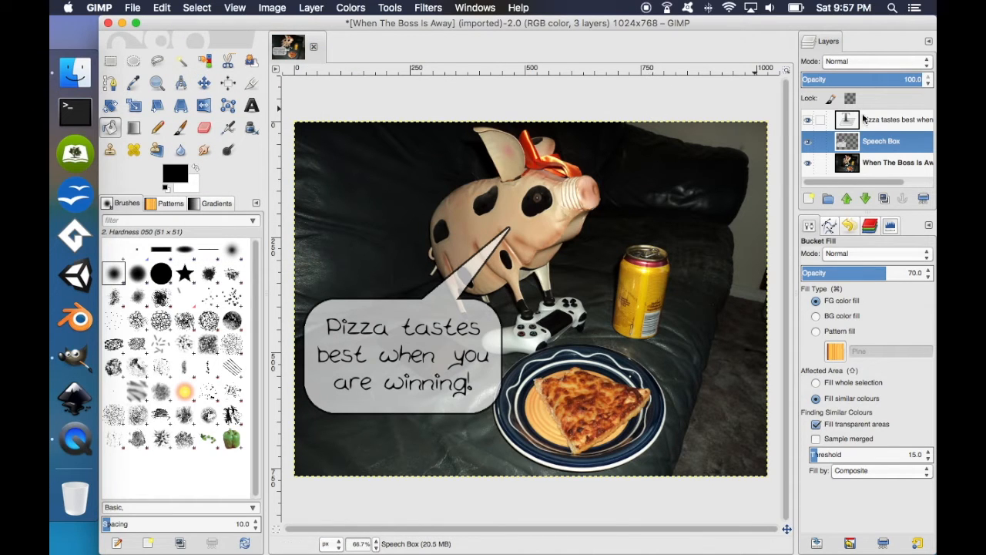
Merge the caption layer down into the Speech Box layer and check the merged layer by toggling its visibility
{"action": "left_click", "coordinate": [890, 123]}
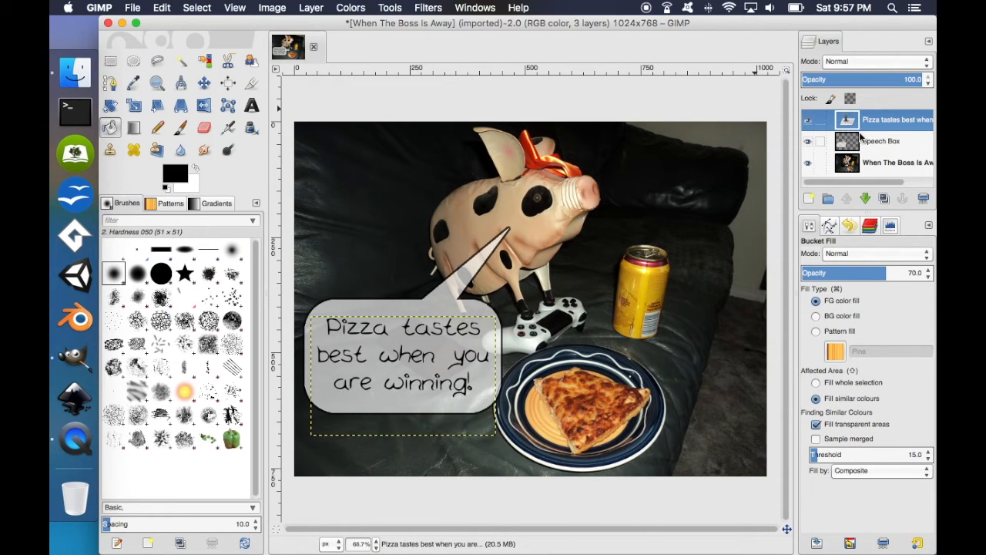
{"action": "right_click", "coordinate": [857, 128]}
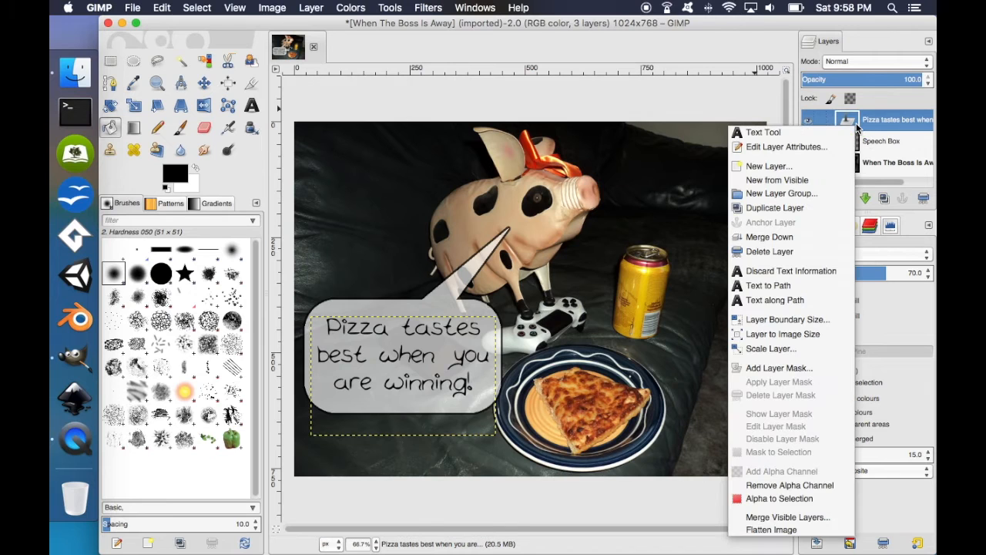
{"action": "left_click", "coordinate": [818, 236]}
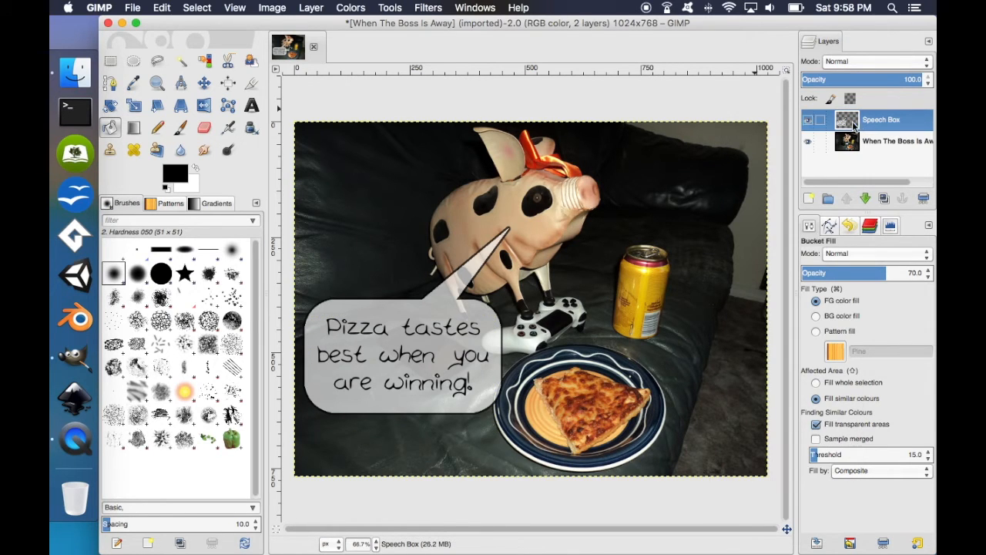
{"action": "left_click", "coordinate": [809, 123]}
{"action": "left_click", "coordinate": [810, 123]}
{"action": "left_click", "coordinate": [101, 8]}
{"action": "mouse_move", "coordinate": [123, 7]}
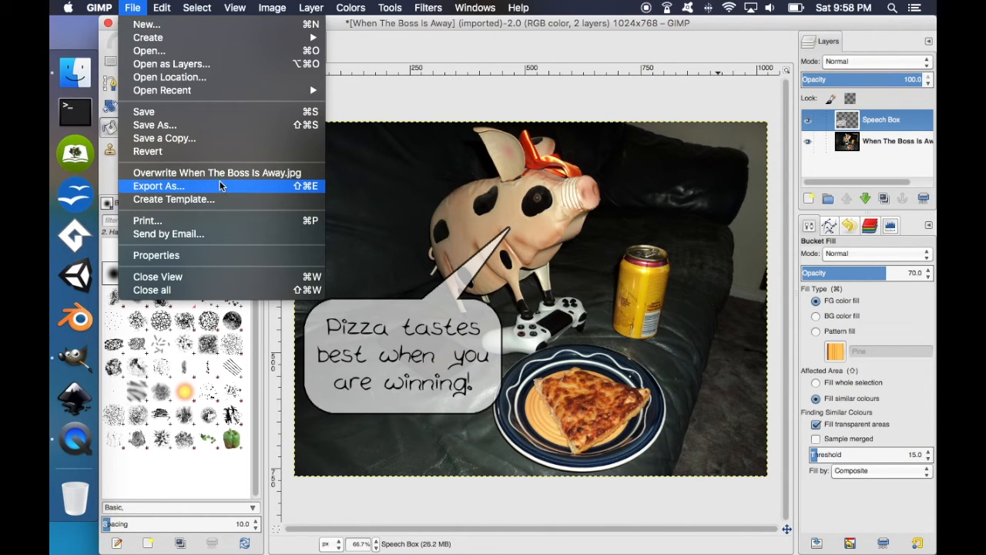
{"action": "left_click", "coordinate": [140, 8]}
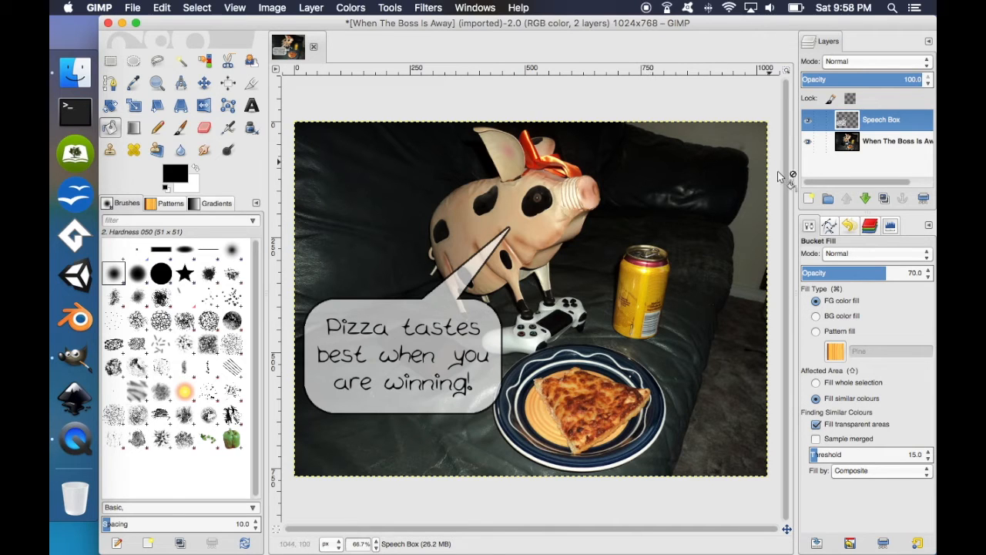
Hide the Speech Box layer and create a 1024 × 768 px transparent layer named Speech Bubble
{"action": "left_click", "coordinate": [807, 121]}
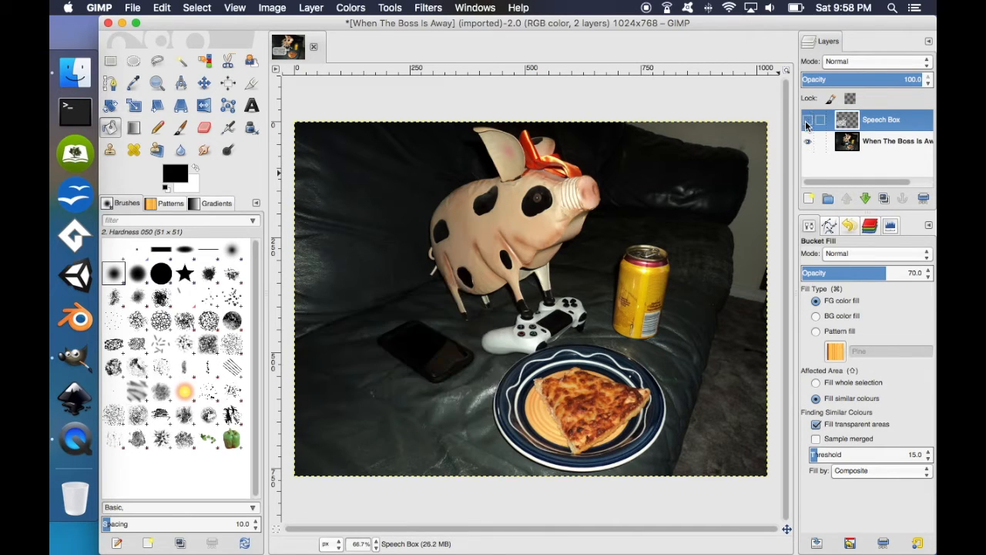
{"action": "left_click", "coordinate": [812, 196]}
{"action": "left_click", "coordinate": [830, 136]}
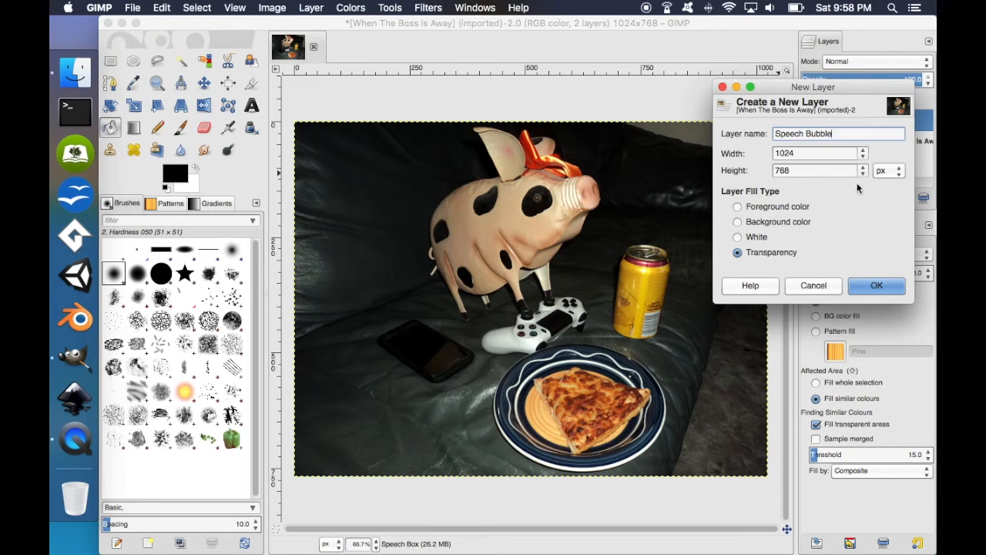
{"action": "left_click", "coordinate": [876, 285]}
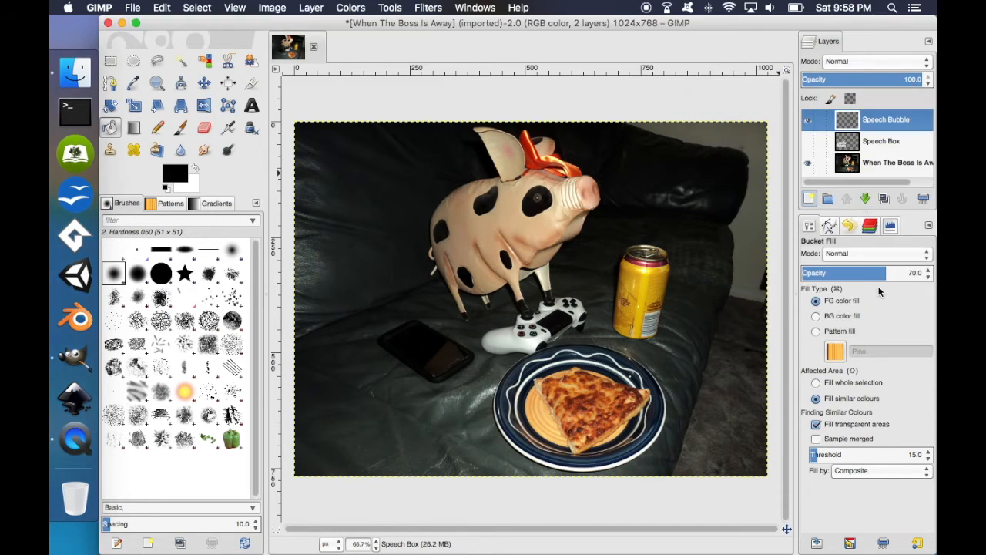
Start a text object over the dark sofa area near the phone and set its text colour to white
{"action": "left_click", "coordinate": [136, 63]}
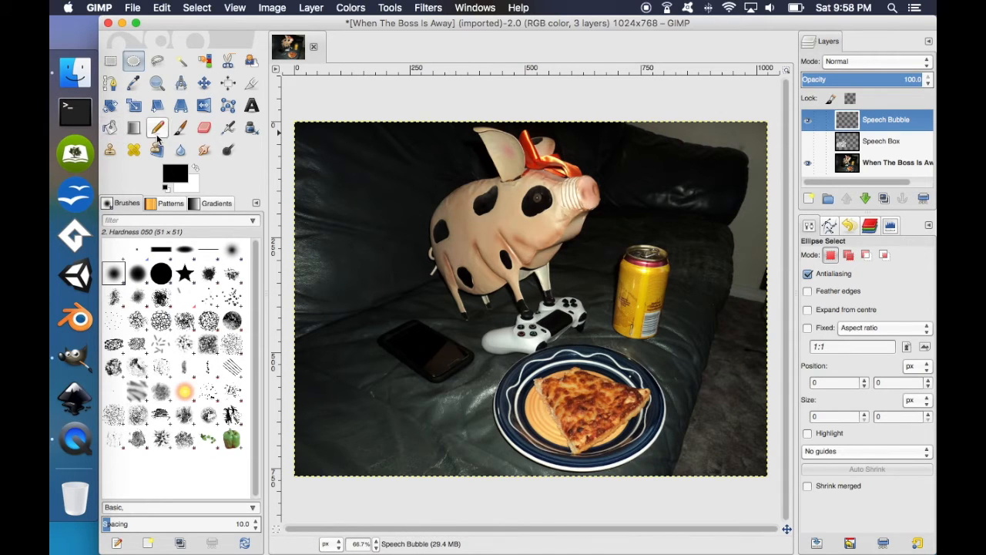
{"action": "left_click", "coordinate": [252, 105]}
{"action": "left_click", "coordinate": [352, 319]}
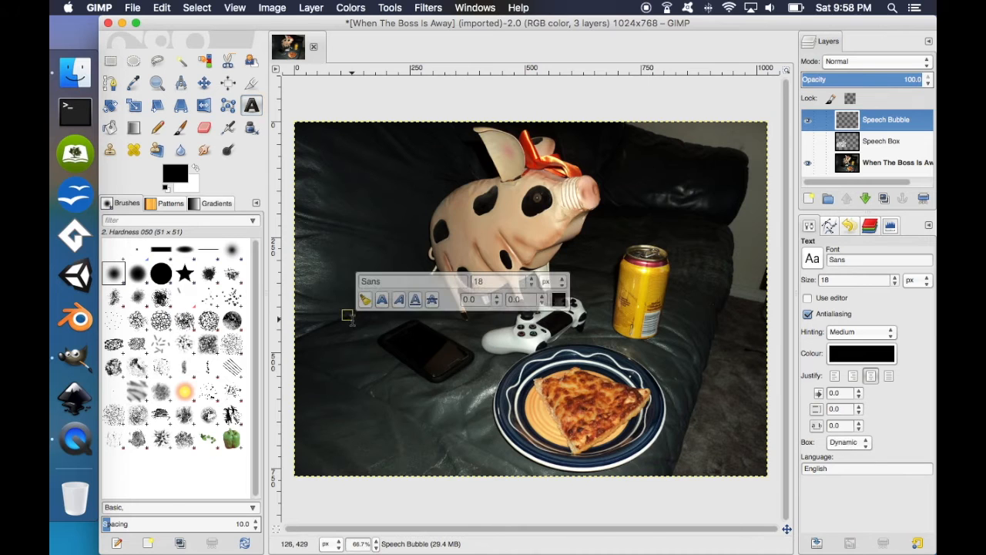
{"action": "left_click", "coordinate": [557, 300]}
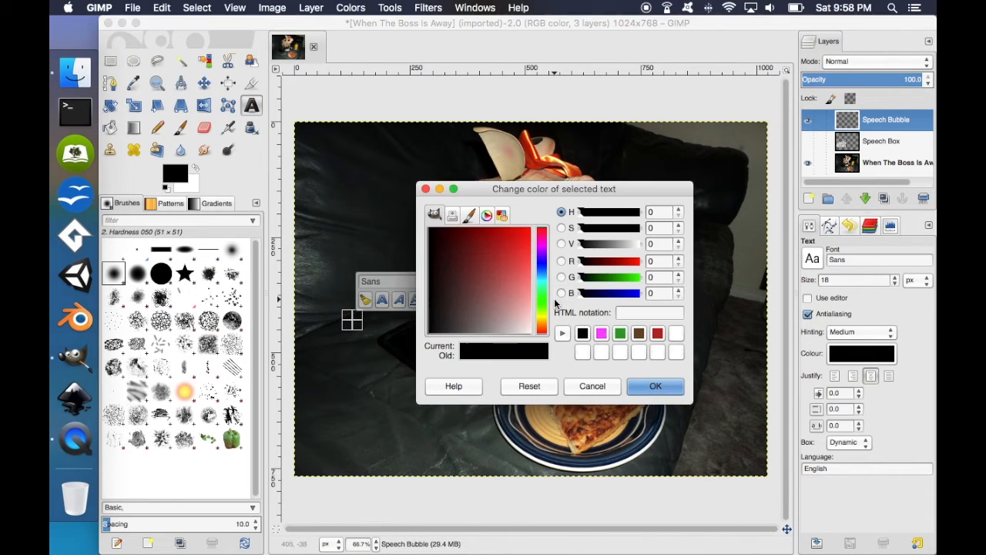
{"action": "left_click_drag", "start_coordinate": [509, 317], "coordinate": [535, 334]}
{"action": "left_click", "coordinate": [655, 385]}
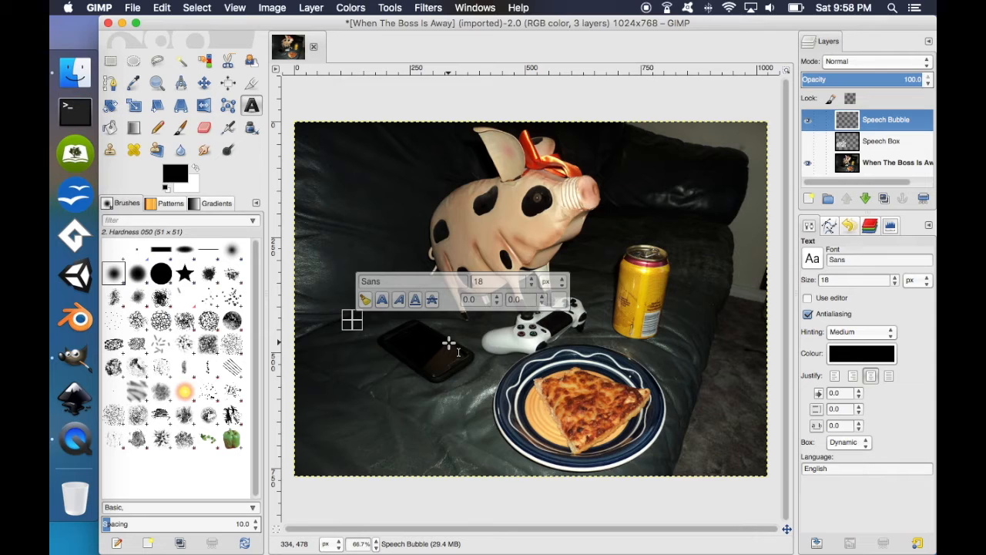
Enter the caption "Don't bother me now, I am on a winning sterak!"
{"action": "type", "text": "Don"}
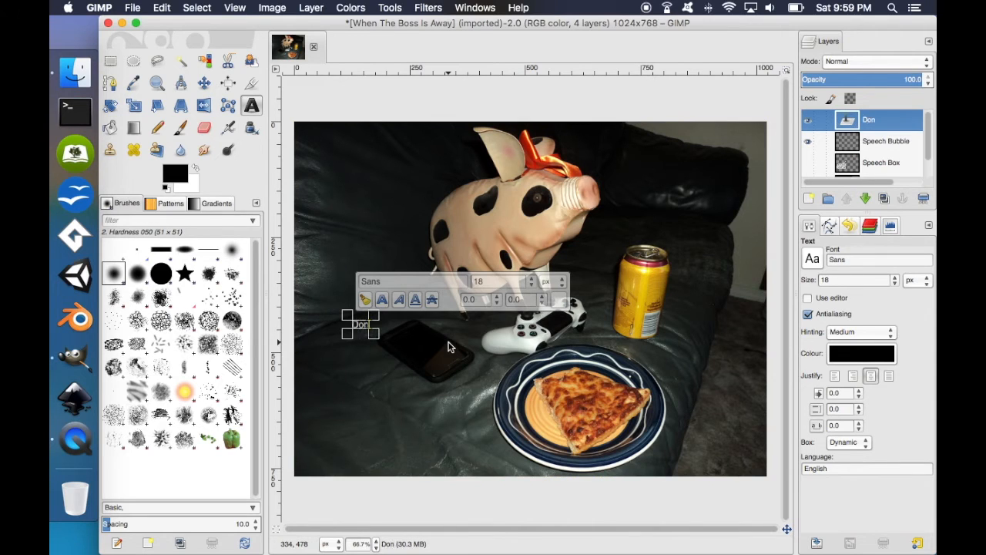
{"action": "type", "text": "'t"}
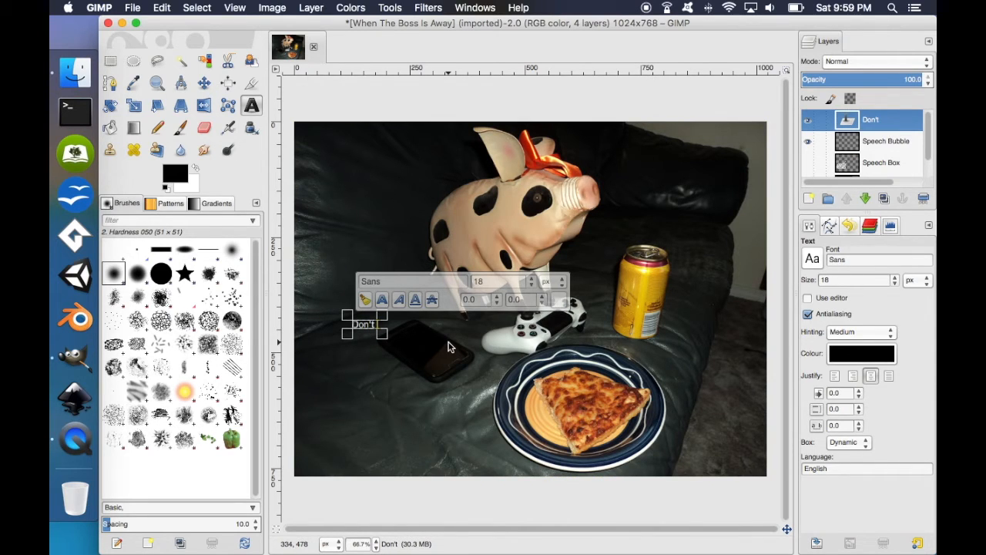
{"action": "type", "text": " bother"}
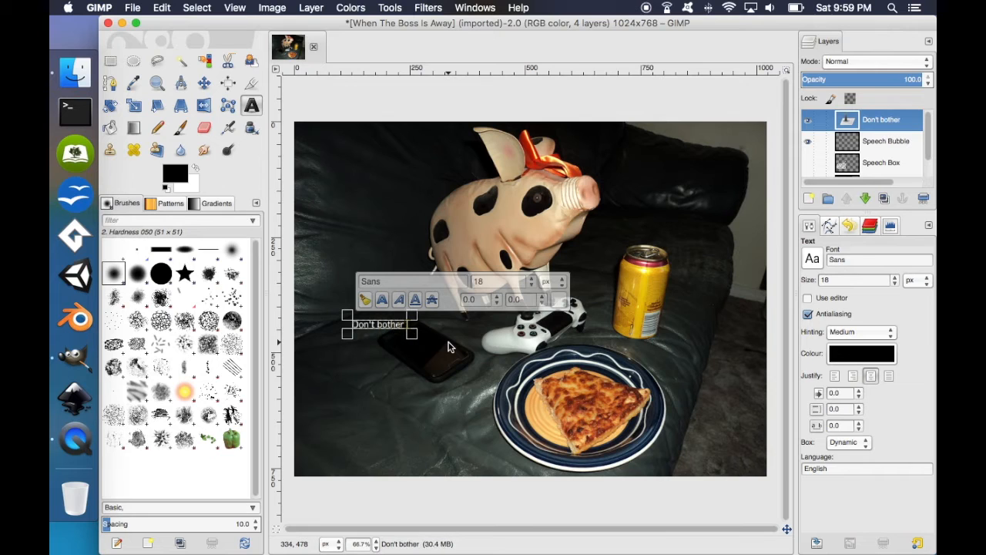
{"action": "type", "text": " me now."}
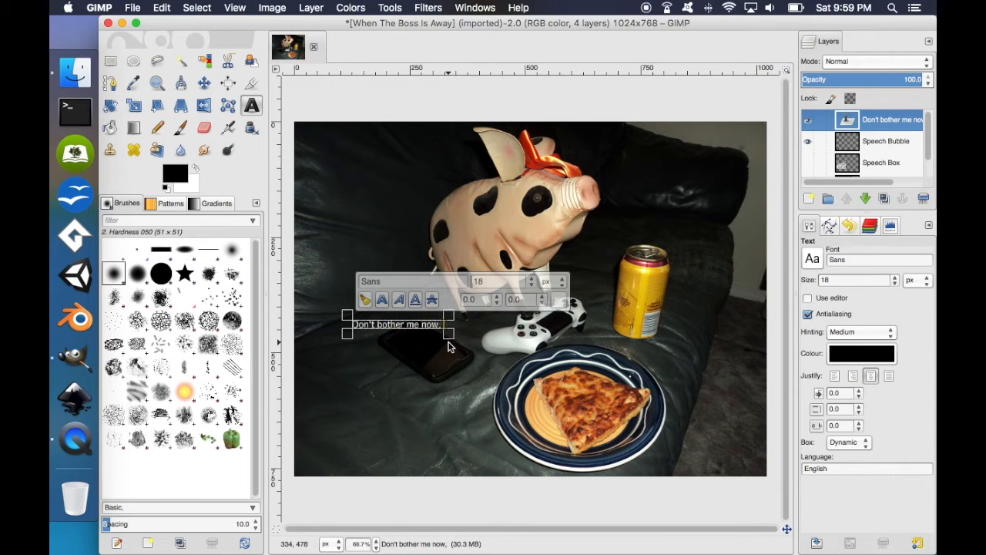
{"action": "type", "text": " I am on a winning"}
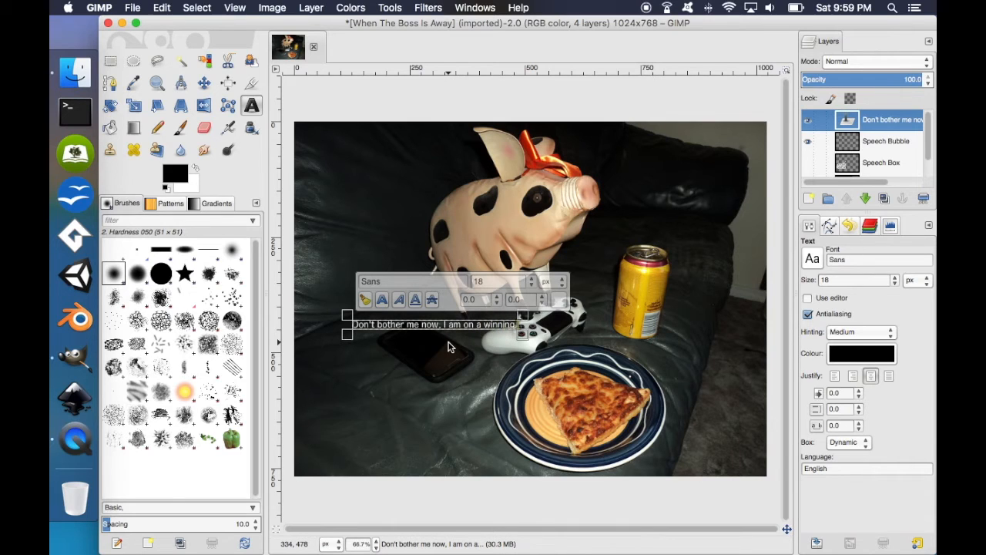
{"action": "type", "text": " streak"}
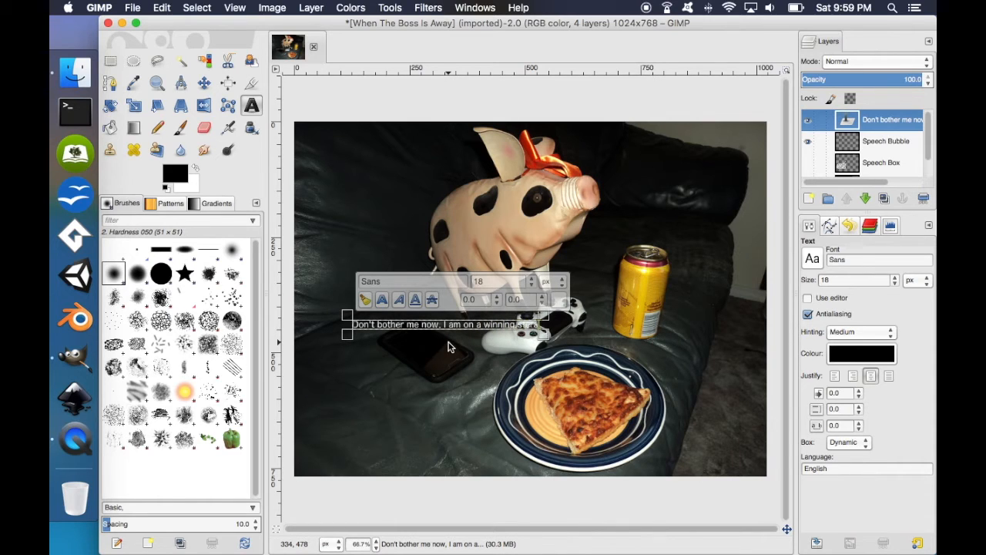
{"action": "type", "text": "."}
Select the whole caption text and set its font size to 40 px
{"action": "key", "text": "shift+Left"}
{"action": "key", "text": "shift+Left"}
{"action": "key", "text": "shift+Left"}
{"action": "key", "text": "shift+Left"}
{"action": "key", "text": "shift+Left"}
{"action": "key", "text": "shift+Left"}
{"action": "key", "text": "shift+Left"}
{"action": "key", "text": "shift+Left"}
{"action": "key", "text": "shift+Left"}
{"action": "key", "text": "shift+Left"}
{"action": "key", "text": "shift+Left"}
{"action": "key", "text": "shift+Left"}
{"action": "key", "text": "shift+Left"}
{"action": "key", "text": "shift+Left"}
{"action": "key", "text": "shift+Left"}
{"action": "key", "text": "shift+Left"}
{"action": "key", "text": "shift+Left"}
{"action": "key", "text": "shift+Left"}
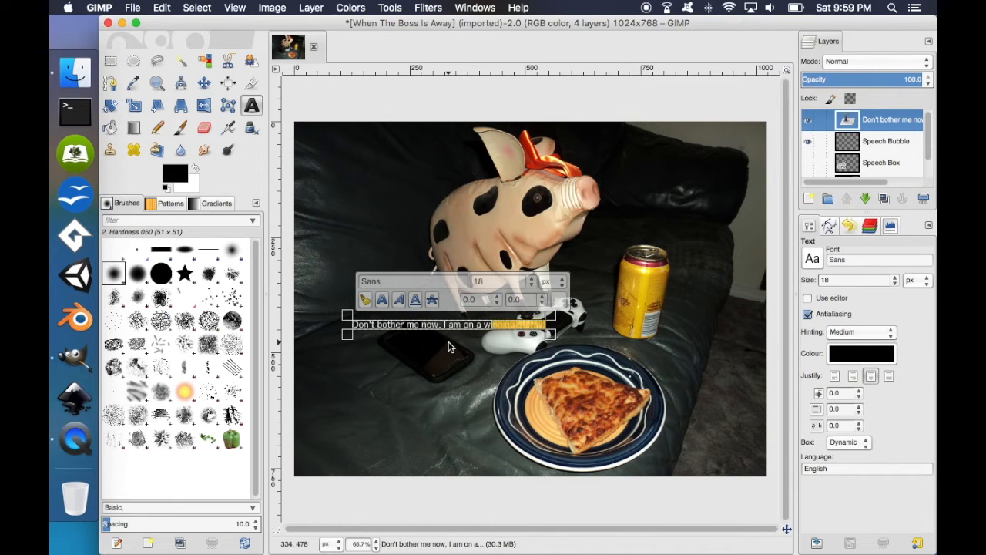
{"action": "key", "text": "shift+Left"}
{"action": "key", "text": "shift+Left"}
{"action": "key", "text": "shift+Left"}
{"action": "key", "text": "shift+Left"}
{"action": "key", "text": "shift+Left"}
{"action": "key", "text": "shift+Left"}
{"action": "key", "text": "shift+Left"}
{"action": "key", "text": "shift+Left"}
{"action": "key", "text": "shift+Left"}
{"action": "key", "text": "shift+Left"}
{"action": "key", "text": "shift+Left"}
{"action": "key", "text": "shift+Left"}
{"action": "key", "text": "shift+Left"}
{"action": "key", "text": "shift+Left"}
{"action": "key", "text": "shift+Left"}
{"action": "key", "text": "shift+Left"}
{"action": "key", "text": "shift+Left"}
{"action": "key", "text": "shift+Left"}
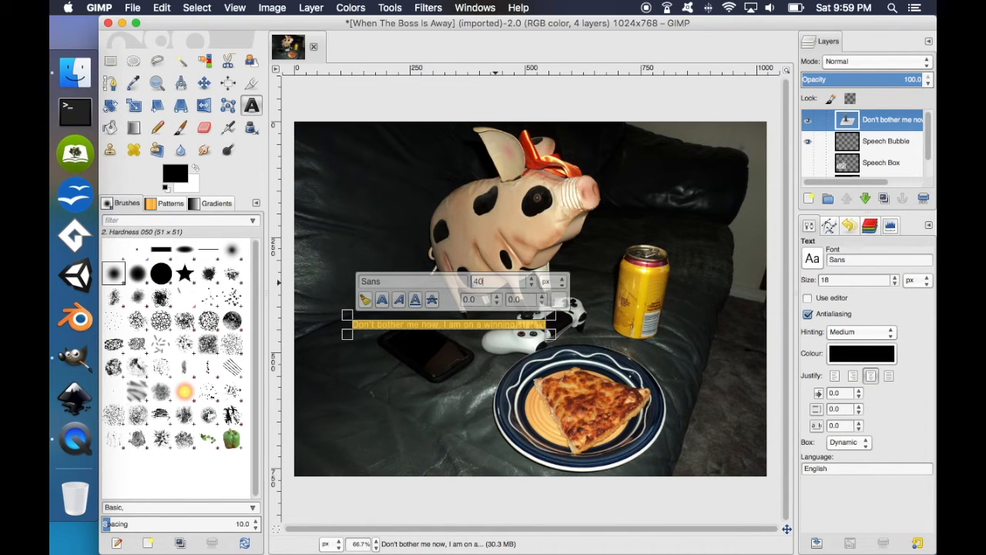
{"action": "key", "text": "Return"}
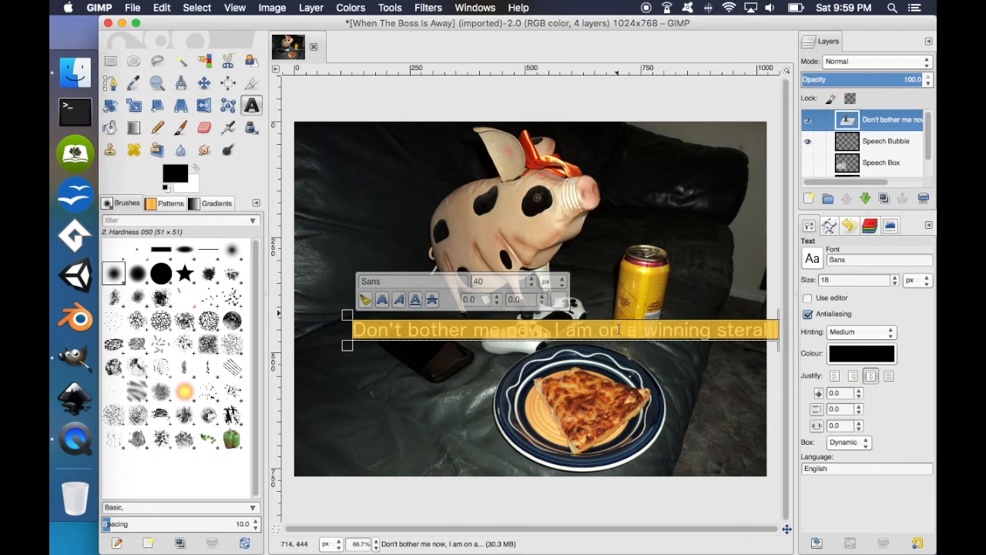
Change the caption's font to Maria_Script_HD Medium and its size to 64 px
{"action": "double_click", "coordinate": [416, 282]}
{"action": "type", "text": "ma"}
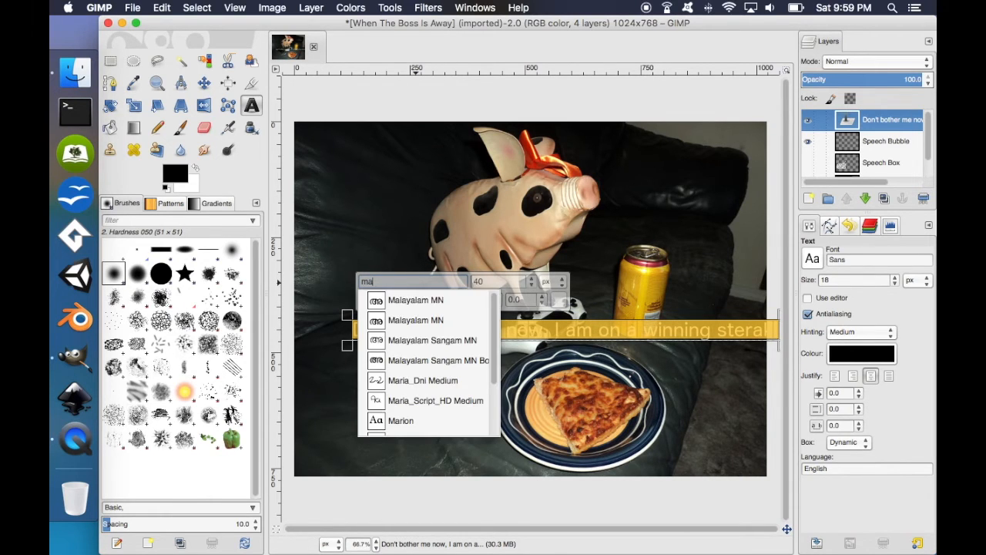
{"action": "left_click", "coordinate": [411, 401]}
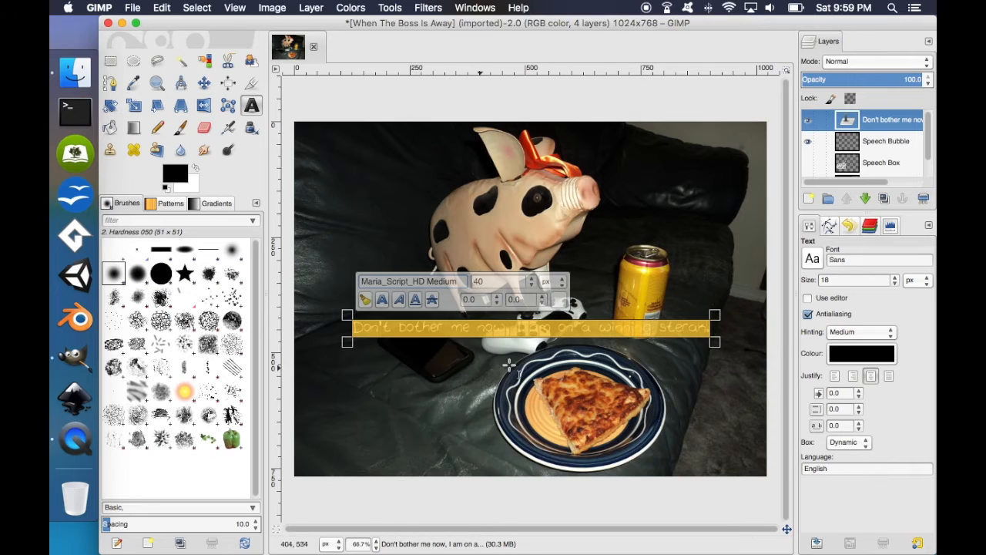
{"action": "left_click", "coordinate": [501, 280]}
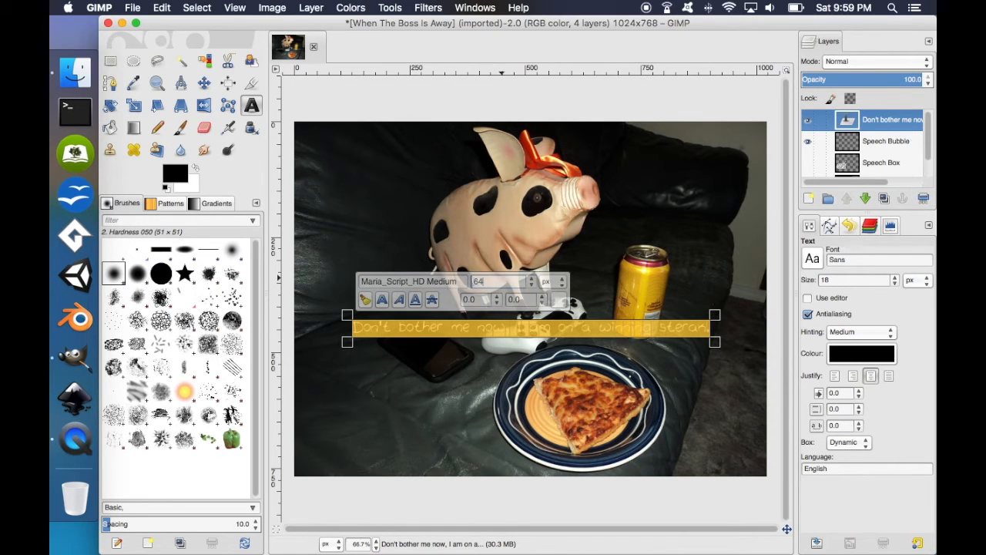
{"action": "key", "text": "Return"}
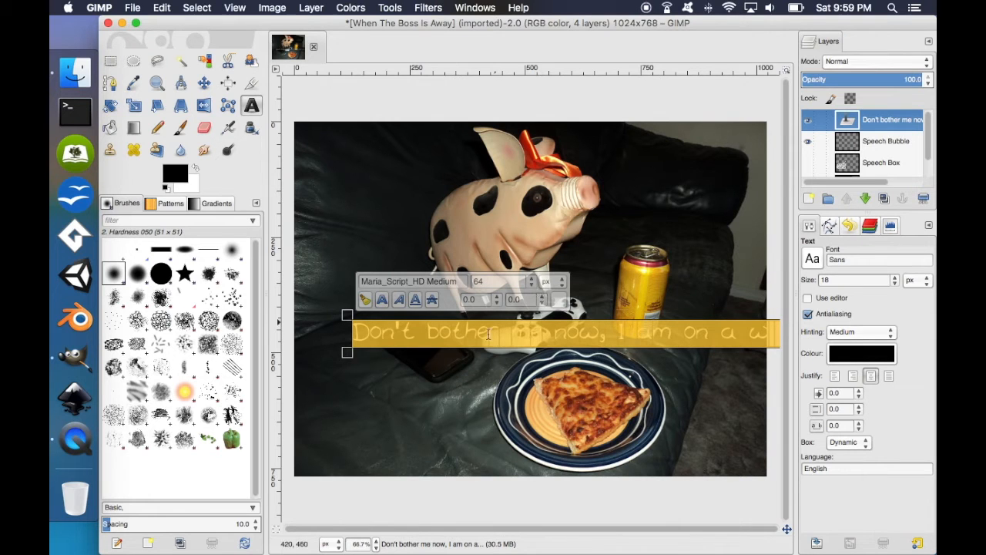
Resize the caption's text box to about 395 × 237 px so the text wraps onto four lines, and leave text editing
{"action": "scroll", "coordinate": [712, 316], "scroll_direction": "right", "scroll_amount": 5}
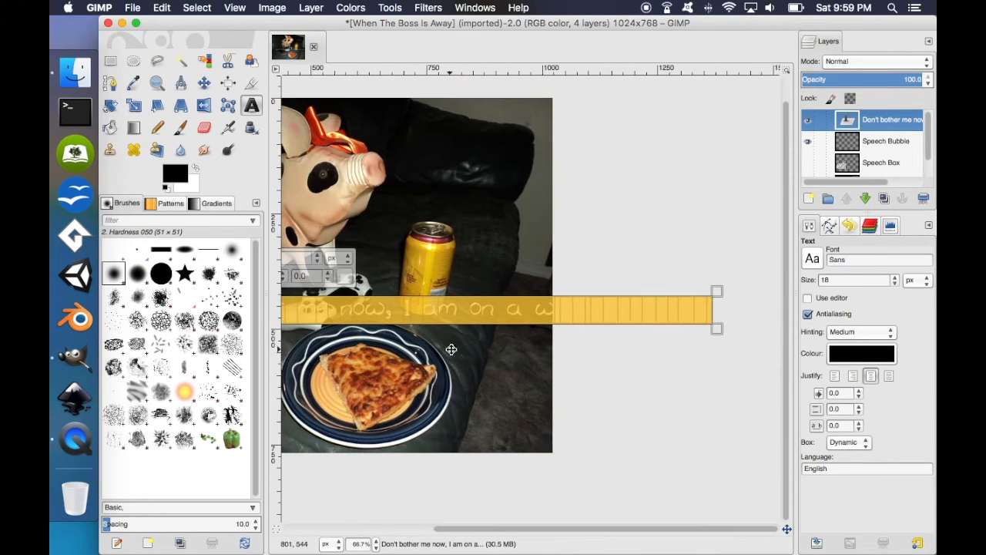
{"action": "left_click_drag", "start_coordinate": [726, 328], "coordinate": [431, 397]}
{"action": "scroll", "coordinate": [428, 397], "scroll_direction": "left", "scroll_amount": 7}
{"action": "scroll", "coordinate": [428, 397], "scroll_direction": "down", "scroll_amount": 1}
{"action": "left_click_drag", "start_coordinate": [668, 347], "coordinate": [630, 395]}
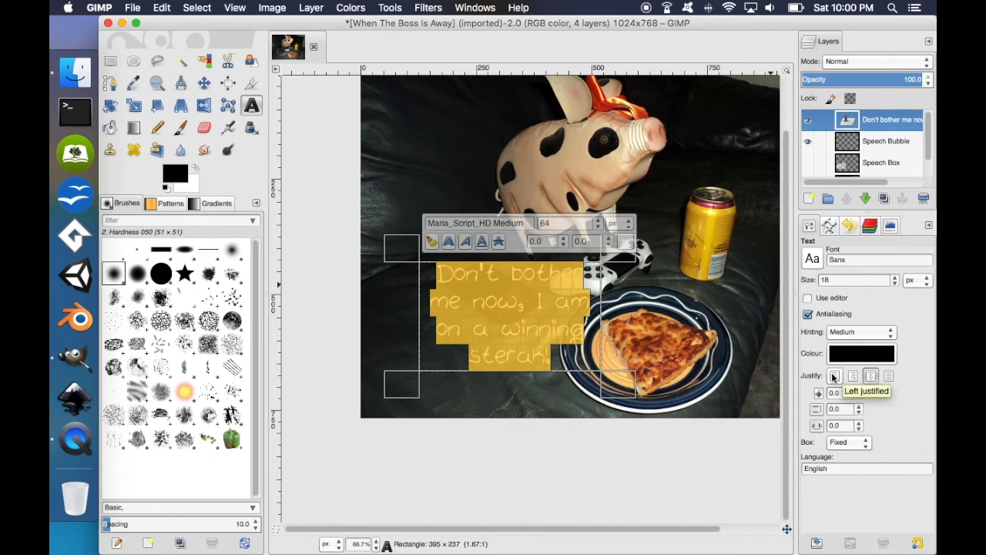
{"action": "key", "text": "m"}
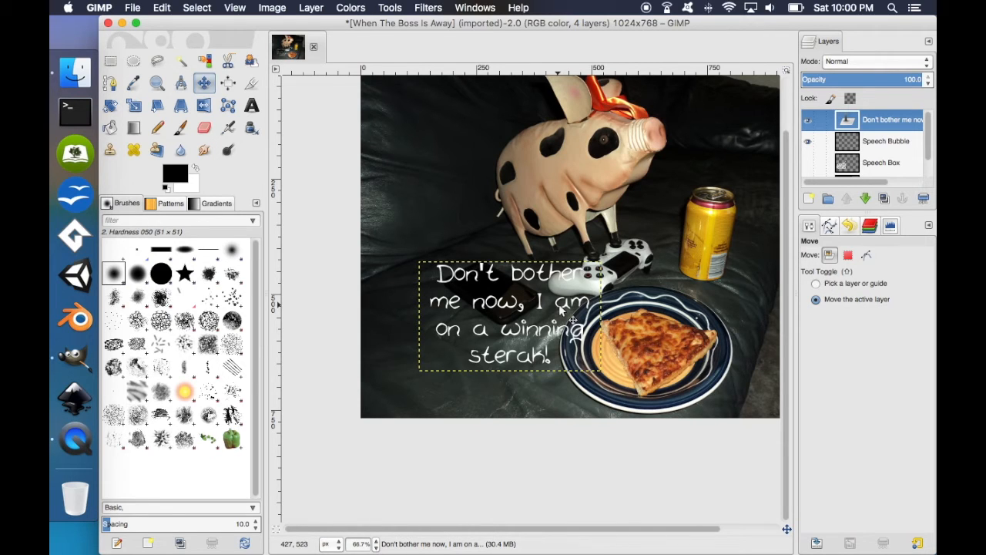
On the Speech Bubble layer, draw an elliptical selection about 494 × 309 px and centre it around the caption
{"action": "left_click", "coordinate": [878, 143]}
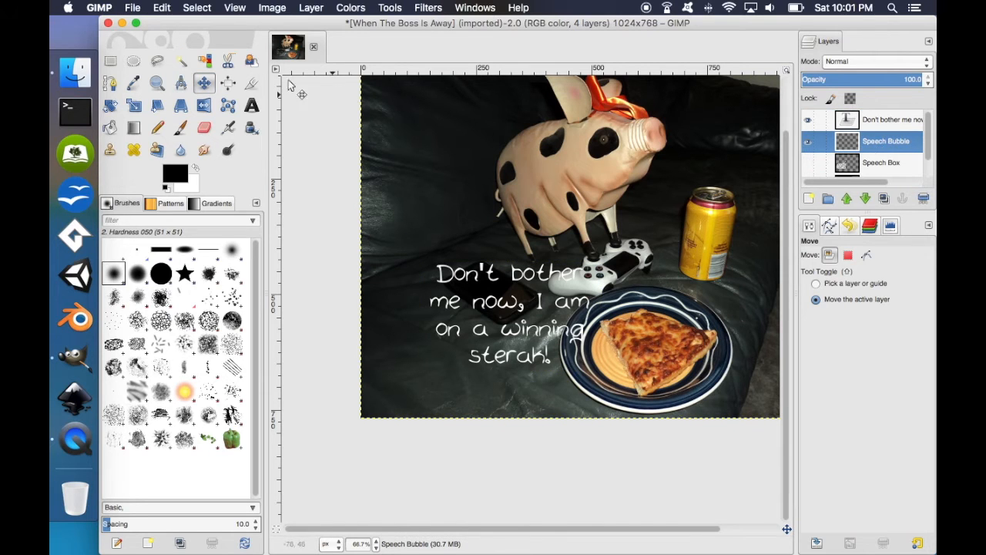
{"action": "left_click", "coordinate": [133, 61]}
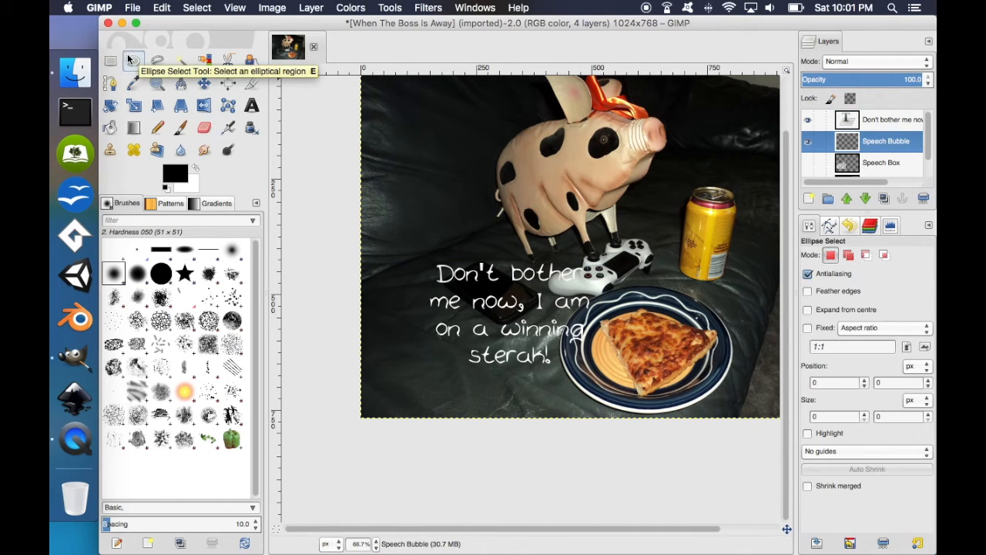
{"action": "left_click_drag", "start_coordinate": [401, 251], "coordinate": [622, 388]}
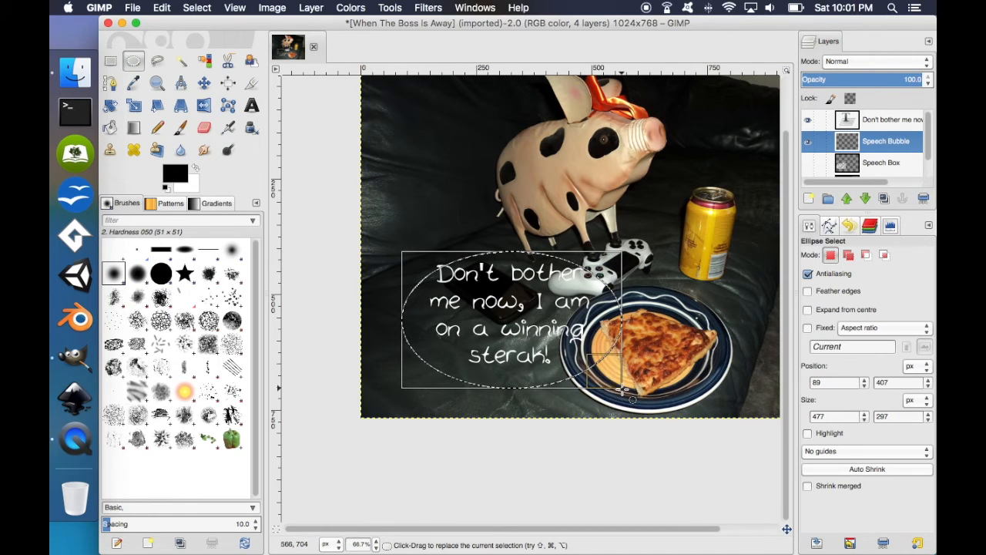
{"action": "left_click_drag", "start_coordinate": [515, 324], "coordinate": [508, 308]}
{"action": "left_click_drag", "start_coordinate": [593, 350], "coordinate": [601, 356]}
{"action": "left_click_drag", "start_coordinate": [533, 322], "coordinate": [515, 322]}
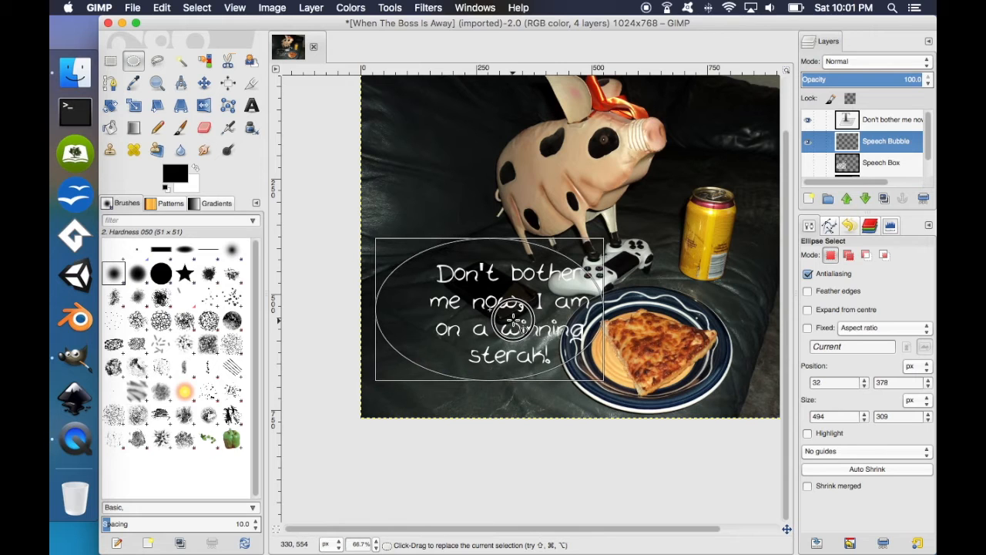
{"action": "left_click_drag", "start_coordinate": [514, 313], "coordinate": [521, 316]}
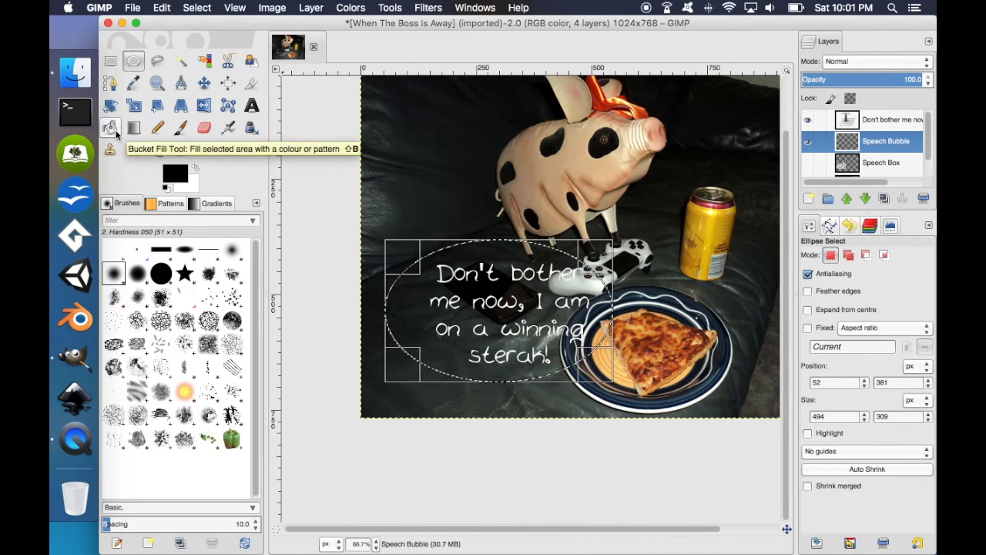
Try filling the elliptical selection with white using Bucket Fill at 70% opacity
{"action": "left_click", "coordinate": [113, 129]}
{"action": "left_click", "coordinate": [197, 168]}
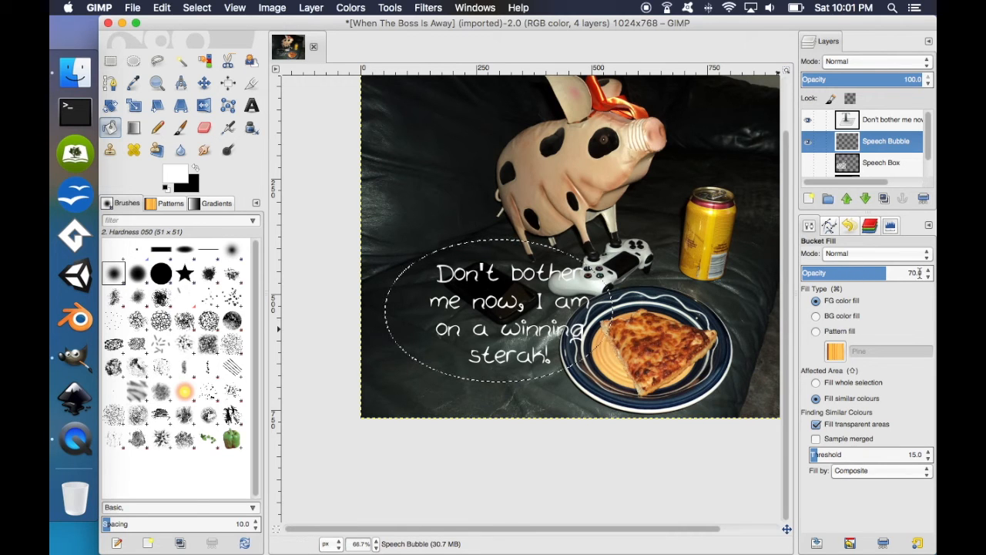
{"action": "left_click", "coordinate": [572, 307]}
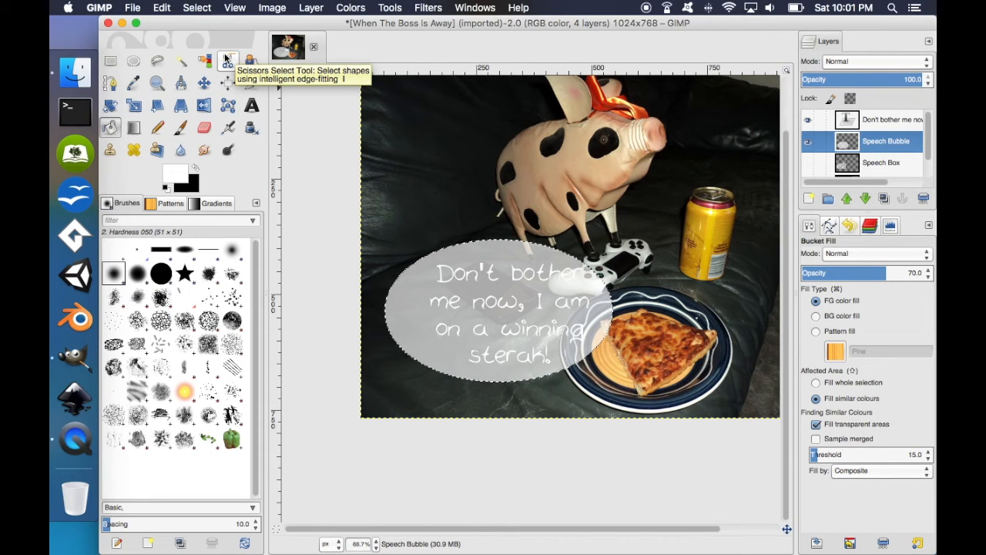
Cut the white fill from the ellipse and bucket-fill it with black at 70% opacity instead
{"action": "left_click", "coordinate": [196, 167]}
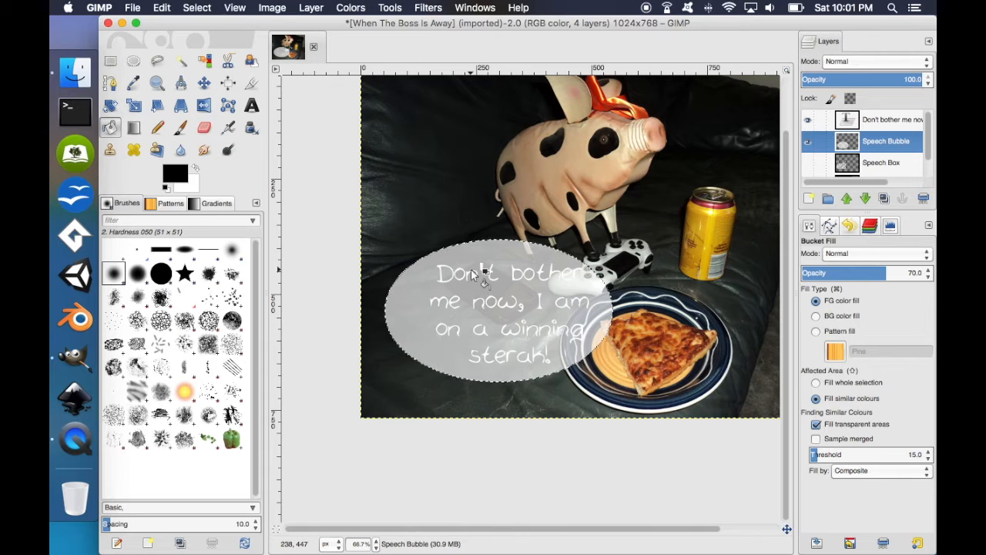
{"action": "key", "text": "super"}
{"action": "key", "text": "super+x"}
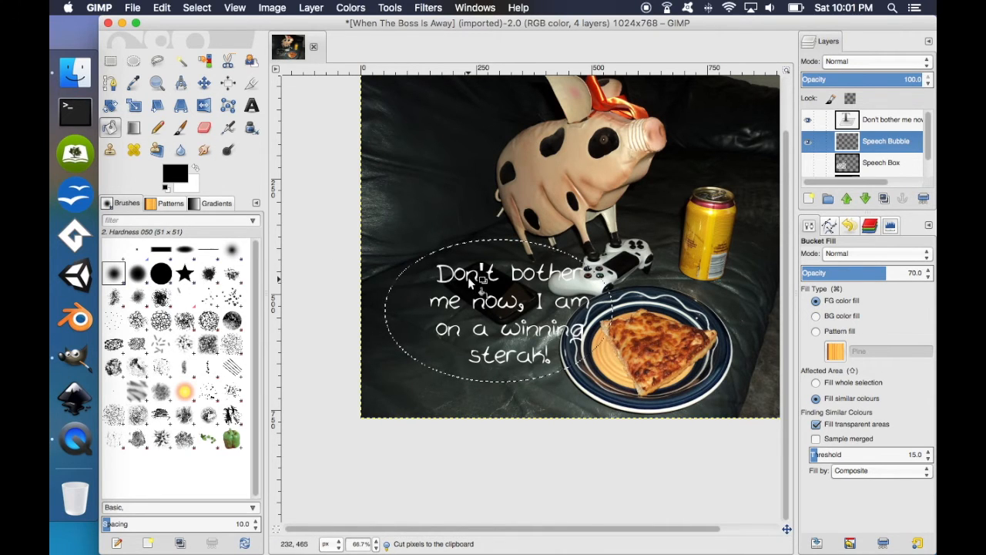
{"action": "left_click", "coordinate": [484, 306]}
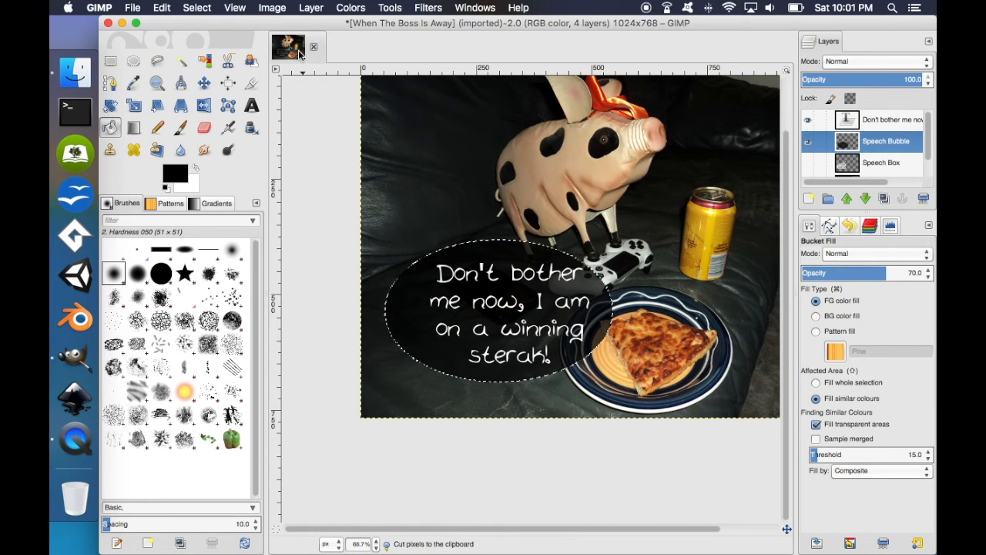
Shrink the elliptical selection by 4 px
{"action": "left_click", "coordinate": [198, 8]}
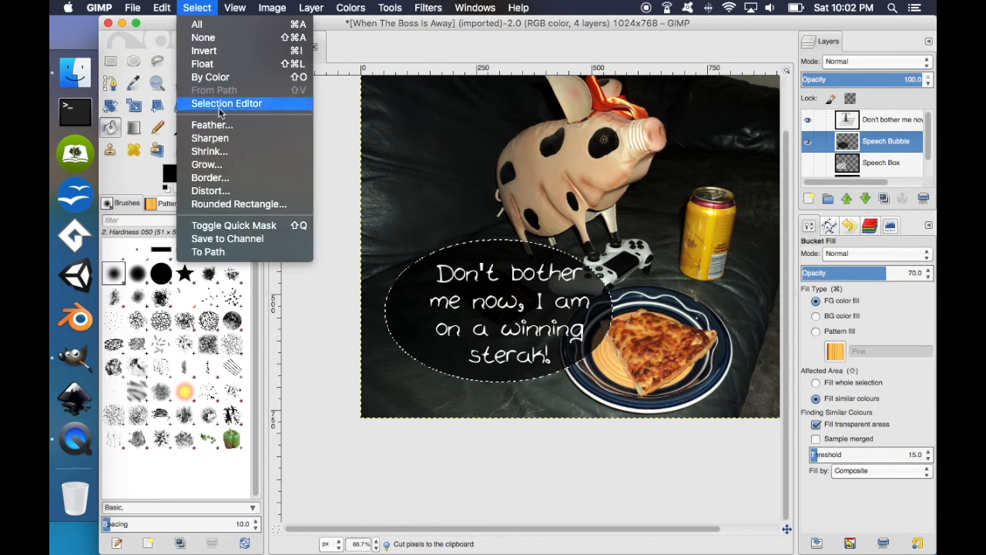
{"action": "left_click", "coordinate": [206, 150]}
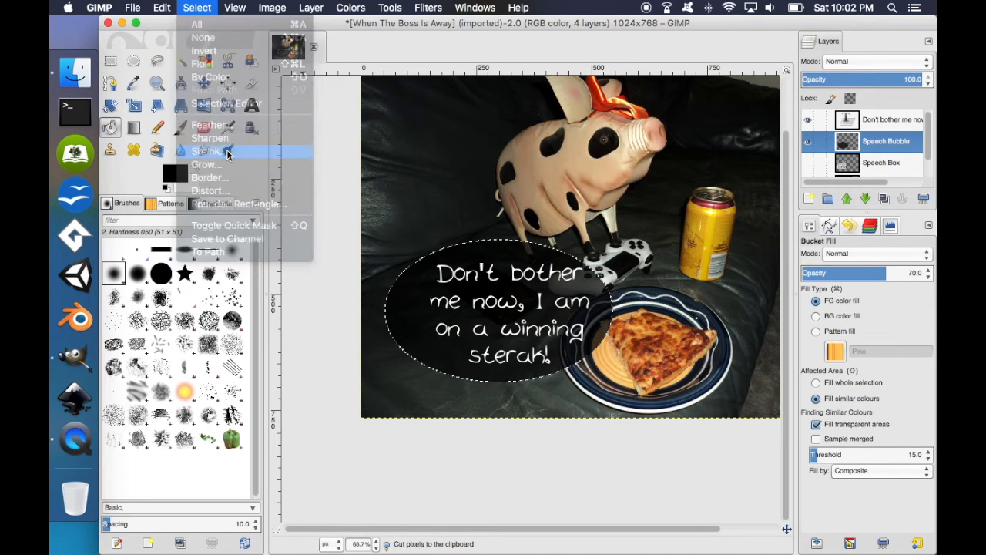
{"action": "left_click", "coordinate": [260, 129]}
{"action": "left_click", "coordinate": [260, 129]}
{"action": "left_click", "coordinate": [259, 129]}
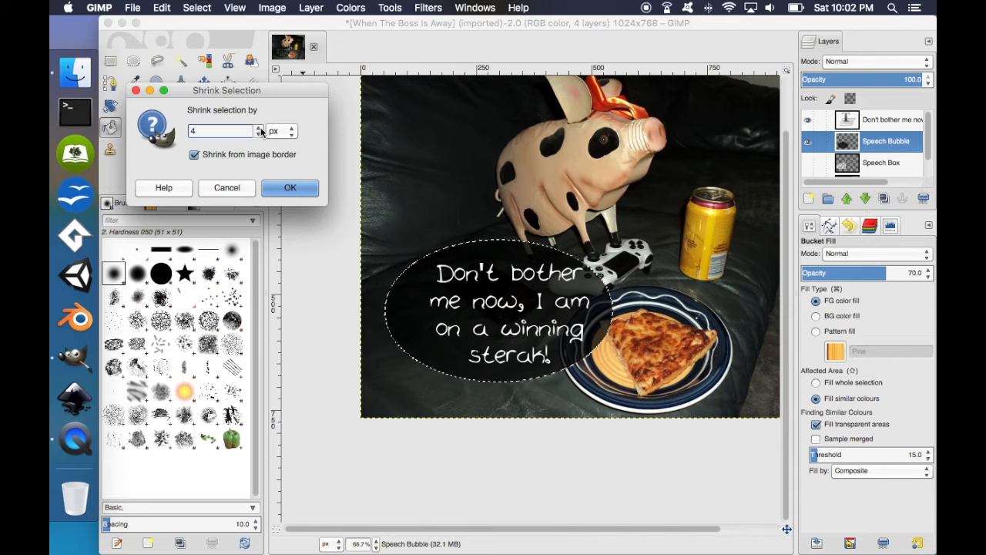
{"action": "left_click", "coordinate": [291, 190]}
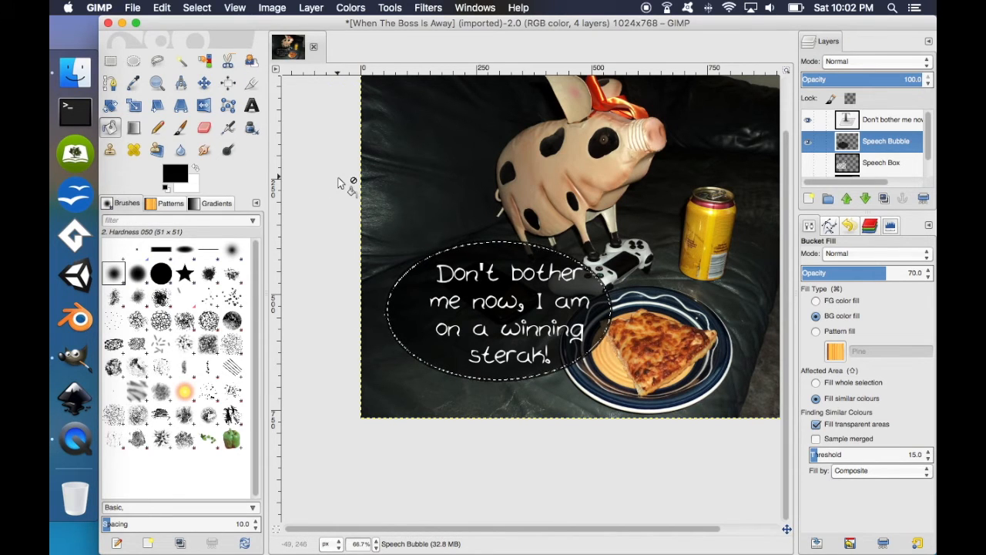
Cut the black fill from the ellipse, bucket-fill it with white at 70% opacity instead, and clear the selection
{"action": "key", "text": "super+x"}
{"action": "left_click", "coordinate": [195, 167]}
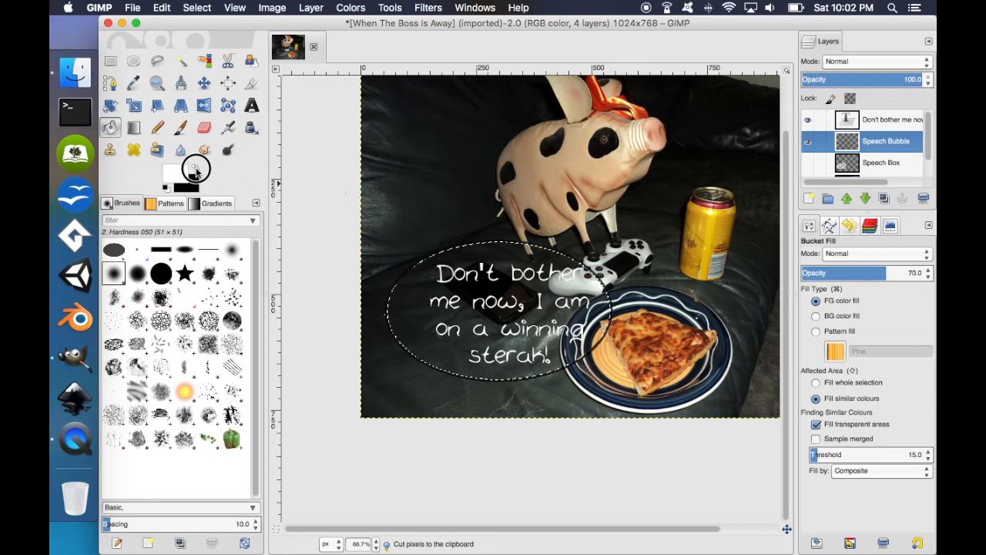
{"action": "left_click", "coordinate": [517, 310]}
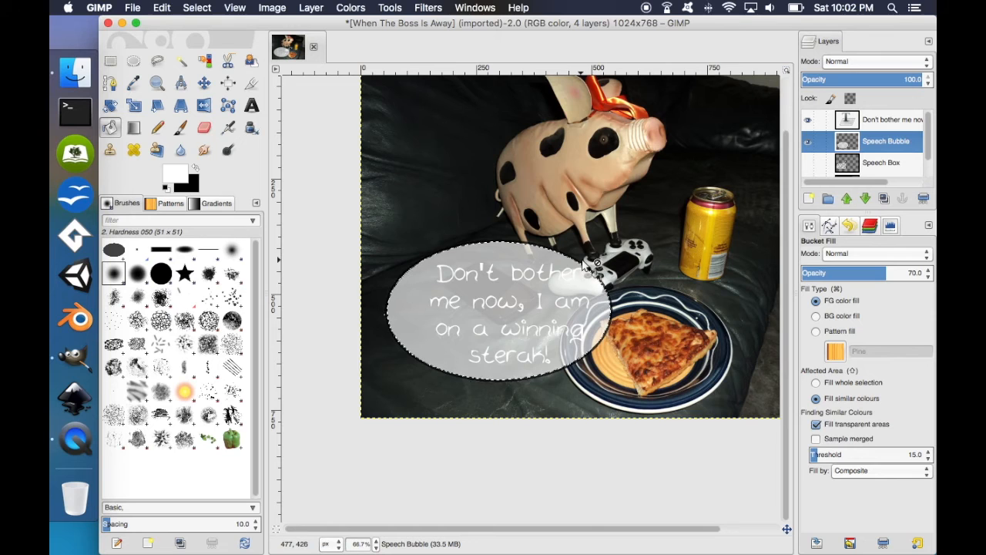
{"action": "left_click", "coordinate": [197, 8]}
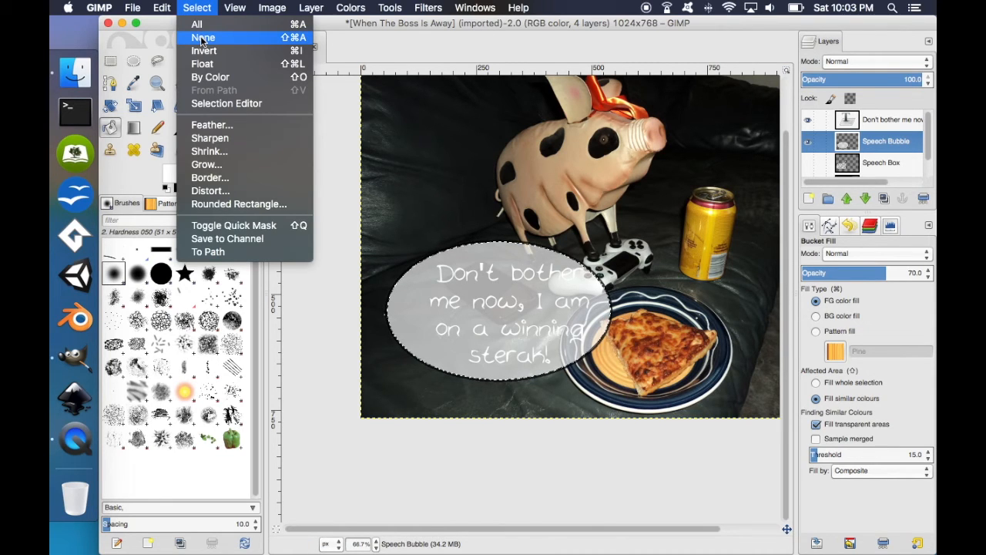
{"action": "left_click", "coordinate": [202, 38]}
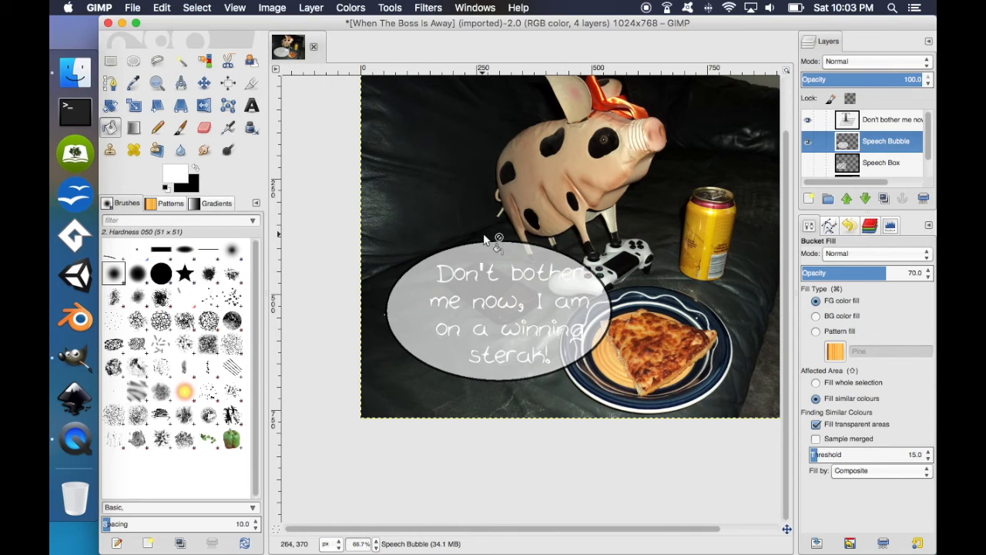
Move the "Don't bother me now" caption slightly so it sits centred inside the elliptical bubble
{"action": "left_click", "coordinate": [865, 126]}
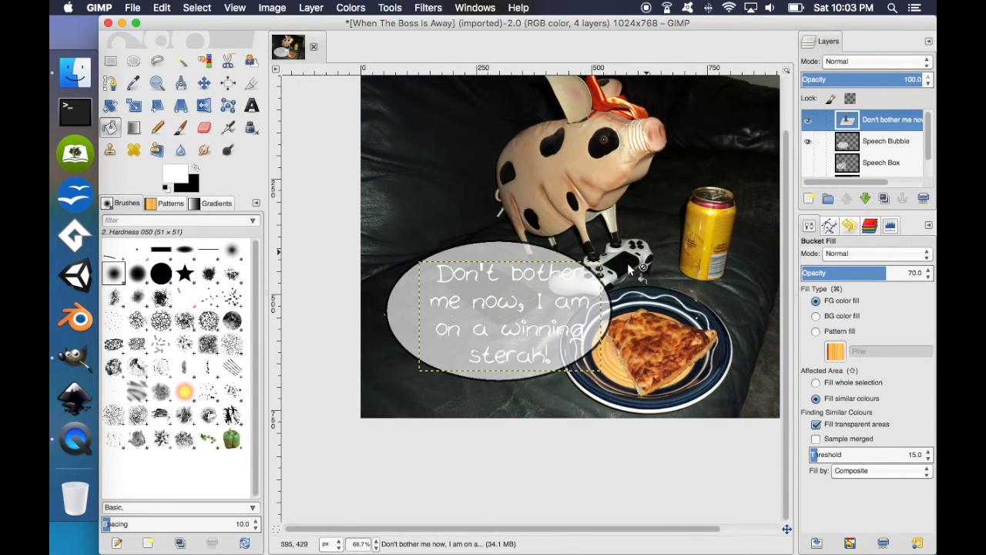
{"action": "left_click", "coordinate": [203, 83]}
{"action": "left_click_drag", "start_coordinate": [528, 330], "coordinate": [518, 331]}
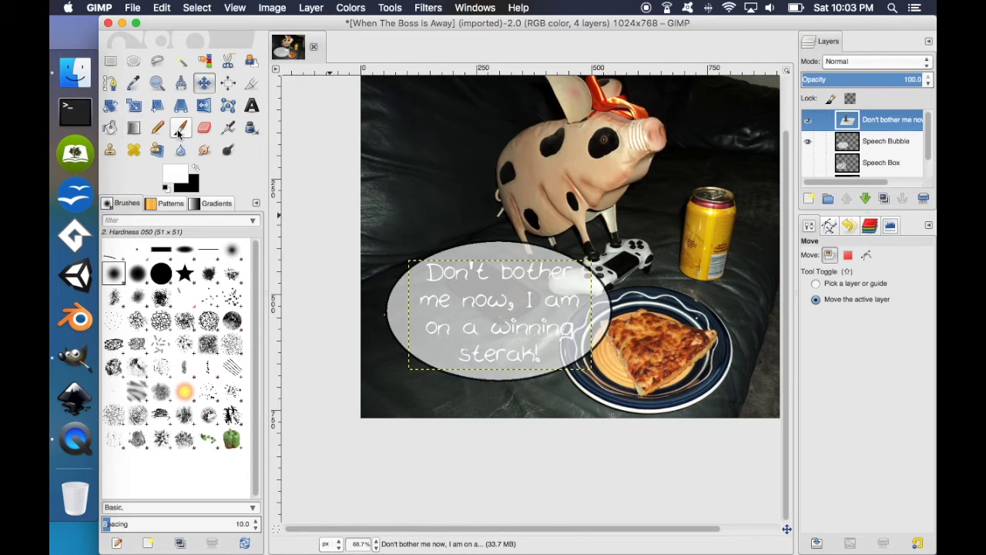
Change the colour of the whole "Don't bother me now" caption to black (000000)
{"action": "left_click", "coordinate": [251, 104]}
{"action": "left_click", "coordinate": [474, 288]}
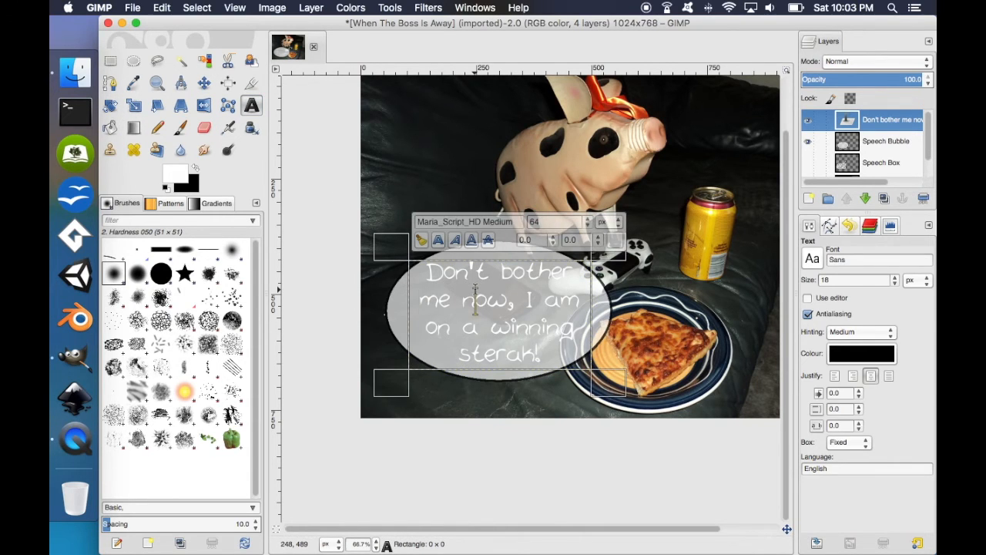
{"action": "key", "text": "ctrl+a"}
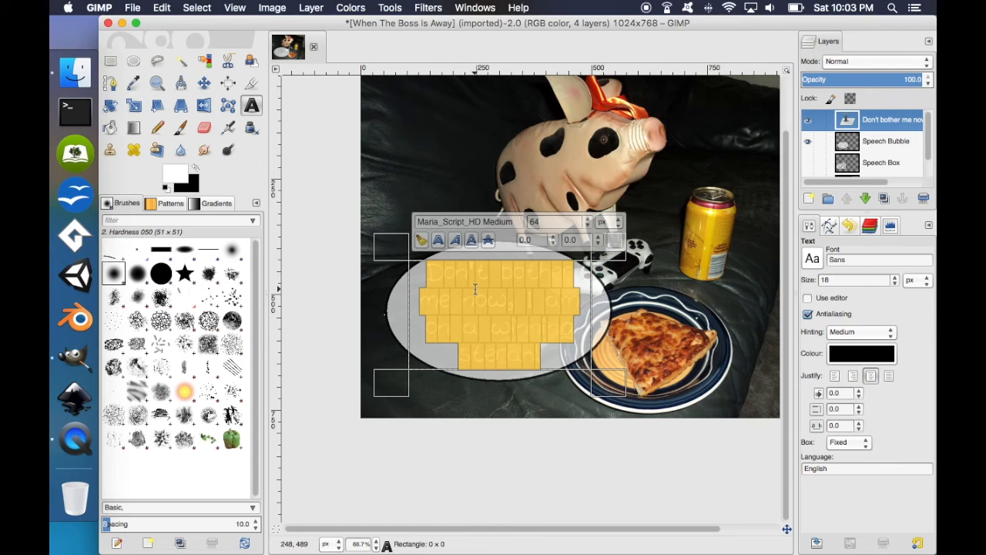
{"action": "left_click", "coordinate": [614, 239]}
{"action": "left_click_drag", "start_coordinate": [578, 256], "coordinate": [486, 286]}
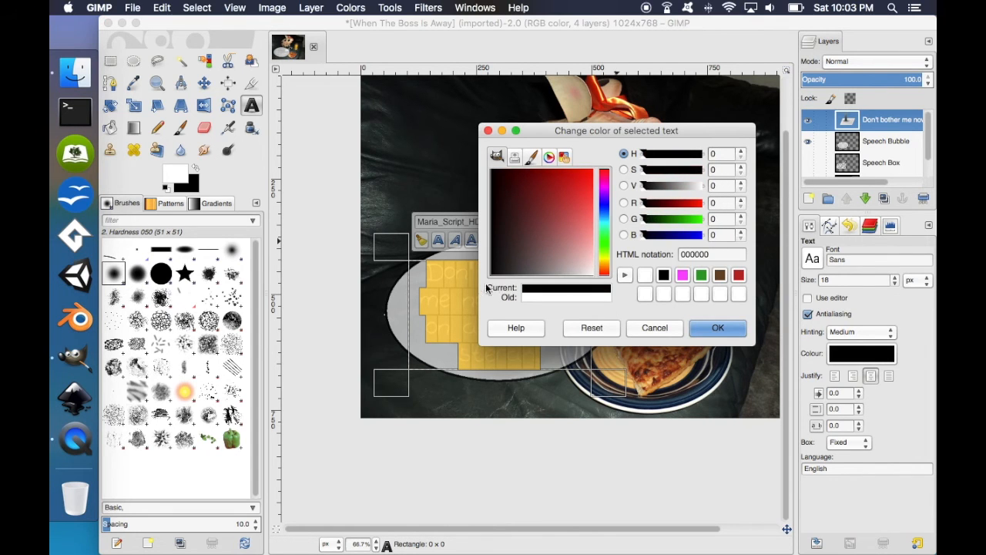
{"action": "left_click", "coordinate": [727, 329]}
Merge the "Don't bother me now" caption layer down into the Speech Bubble layer
{"action": "left_click", "coordinate": [872, 147]}
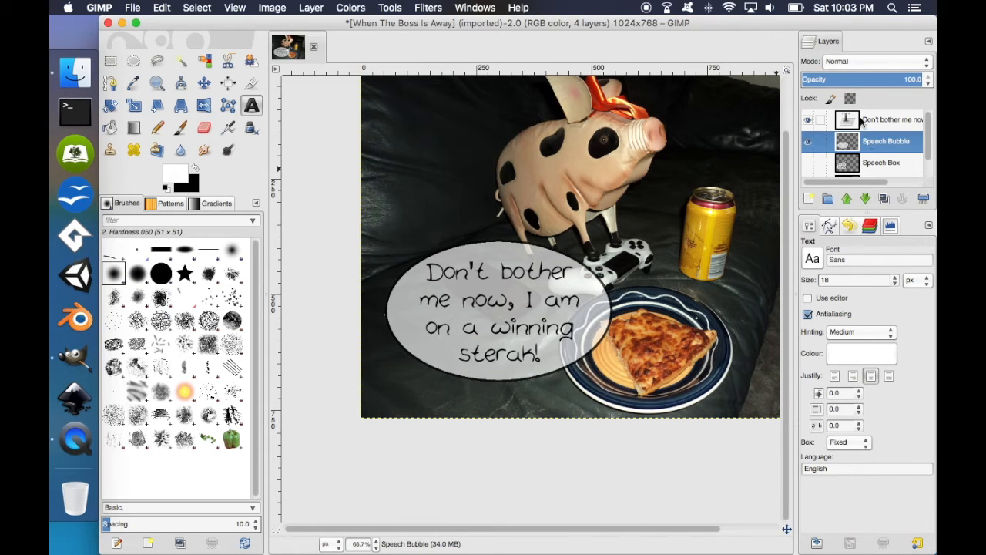
{"action": "right_click", "coordinate": [863, 120]}
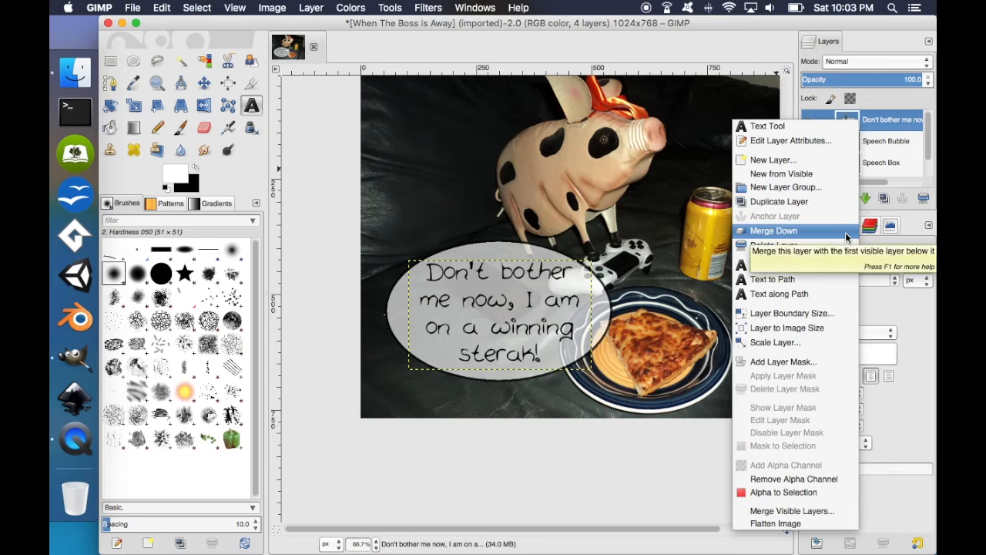
{"action": "left_click", "coordinate": [845, 231]}
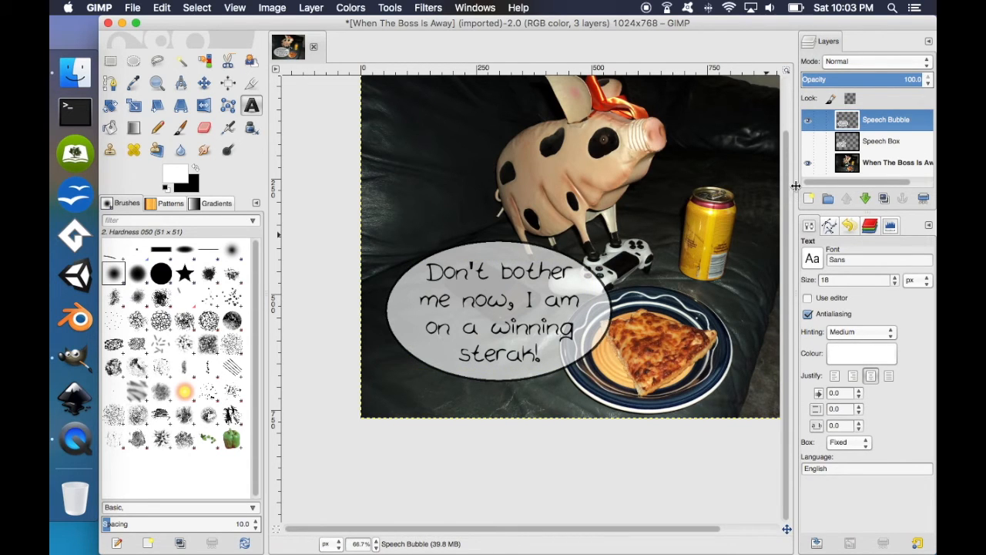
Hide the Speech Bubble layer and create a transparent 1024 × 768 px layer named "Thought Bubble"
{"action": "left_click", "coordinate": [807, 120]}
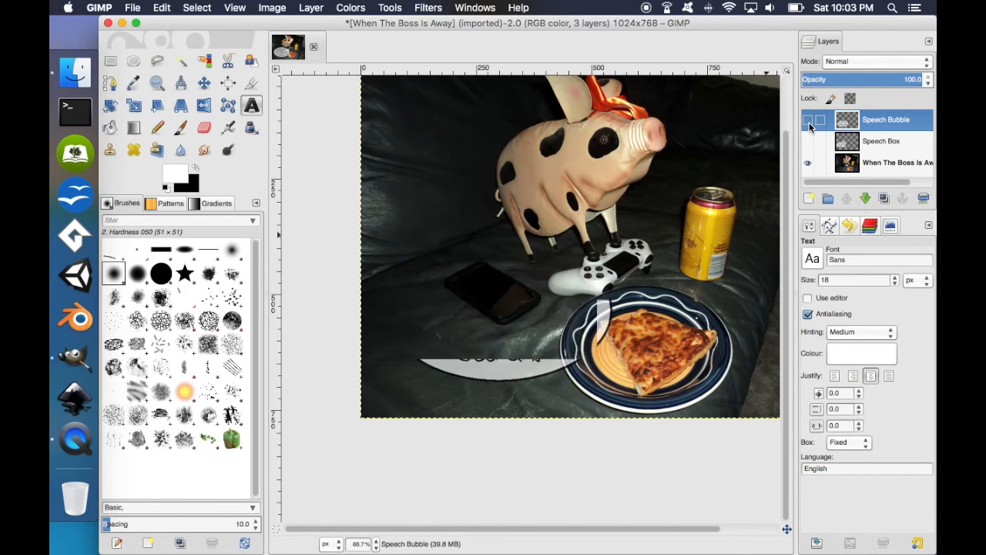
{"action": "left_click", "coordinate": [809, 198]}
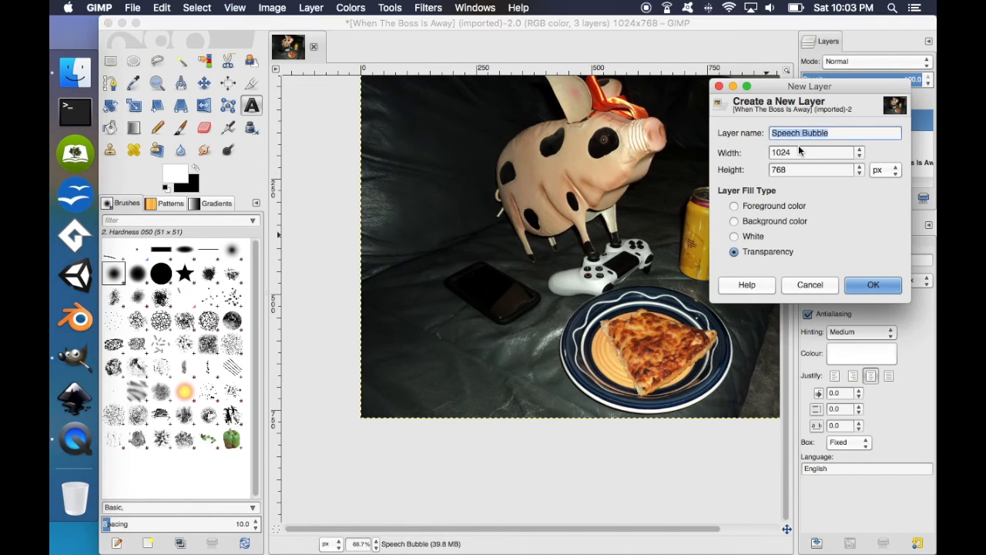
{"action": "left_click", "coordinate": [798, 133]}
{"action": "double_click", "coordinate": [798, 134]}
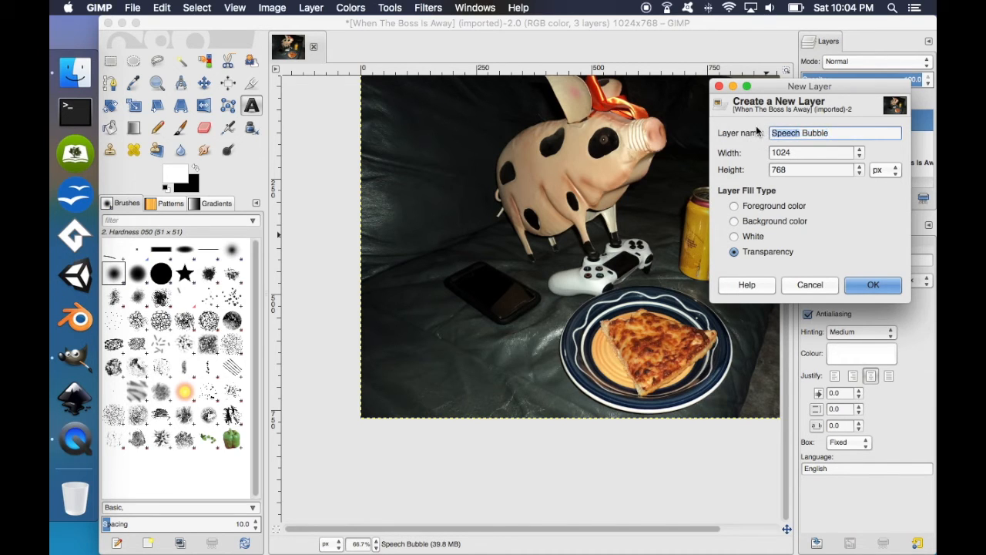
{"action": "type", "text": "Thought"}
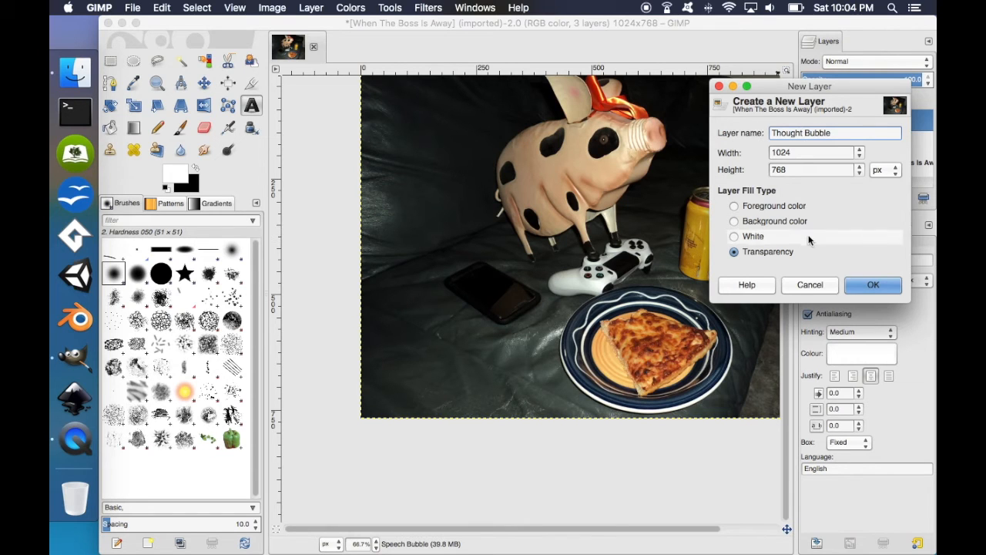
{"action": "left_click", "coordinate": [875, 285]}
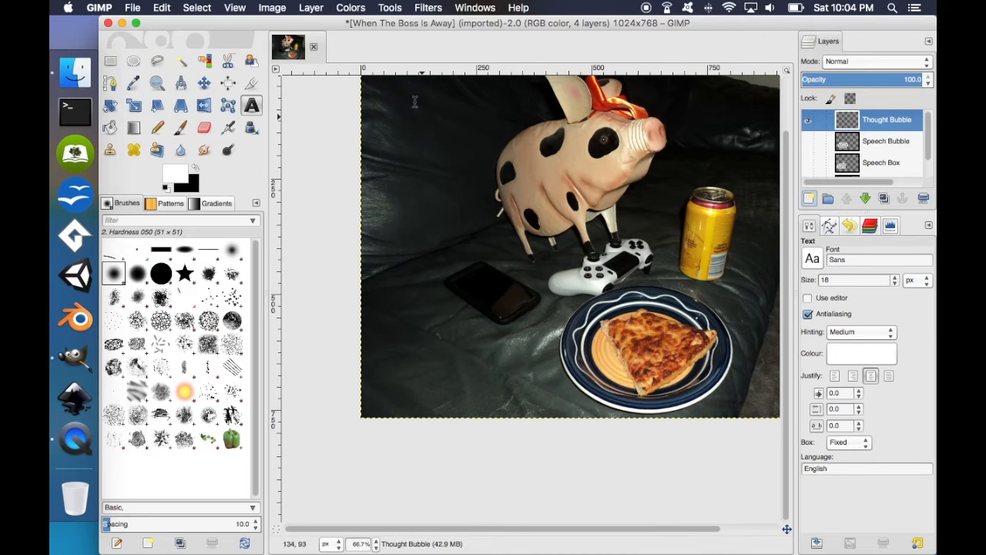
{"action": "left_click", "coordinate": [159, 127]}
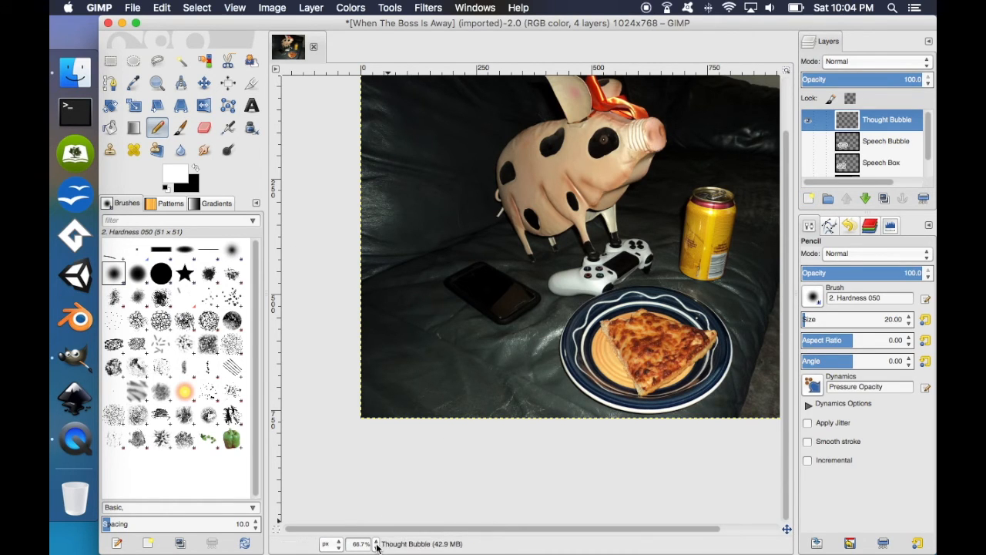
{"action": "scroll", "coordinate": [377, 546], "scroll_direction": "up", "scroll_amount": 2}
{"action": "scroll", "coordinate": [538, 350], "scroll_direction": "up", "scroll_amount": 5}
{"action": "scroll", "coordinate": [539, 348], "scroll_direction": "up", "scroll_amount": 2}
{"action": "scroll", "coordinate": [539, 348], "scroll_direction": "left", "scroll_amount": 3}
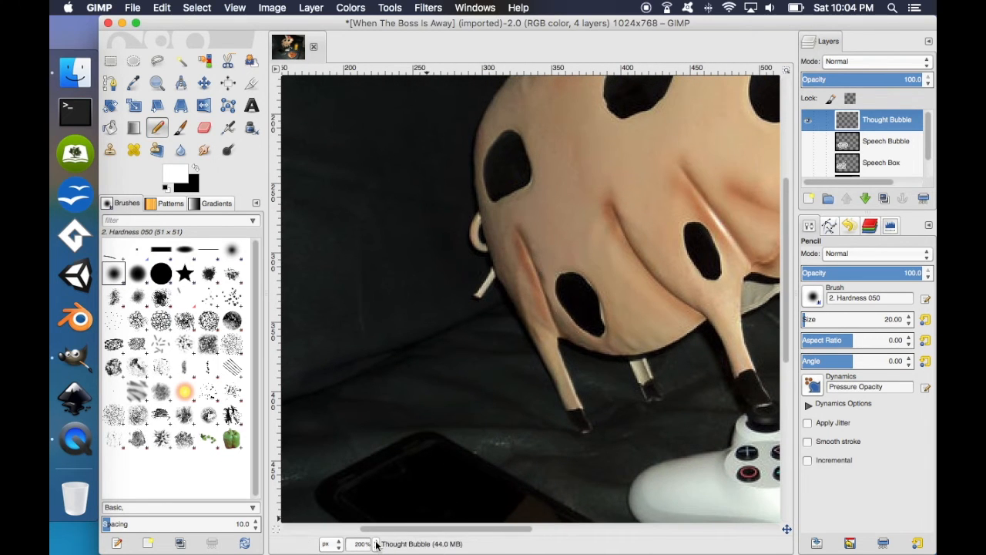
{"action": "scroll", "coordinate": [377, 545], "scroll_direction": "down", "scroll_amount": 3}
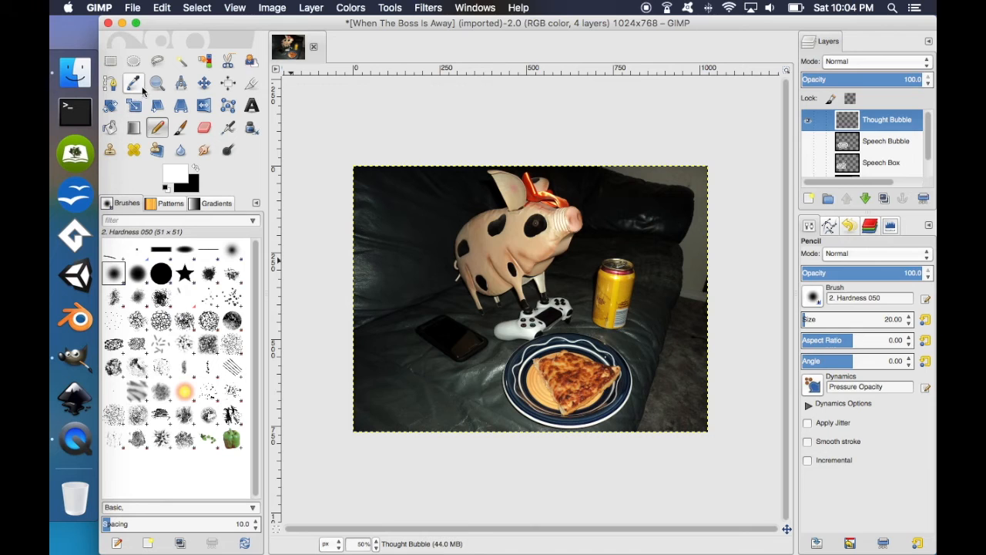
Add the caption "I hope I have enough hit points for this boss..." in the lower-left part of the photo
{"action": "left_click", "coordinate": [251, 104]}
{"action": "left_click", "coordinate": [382, 314]}
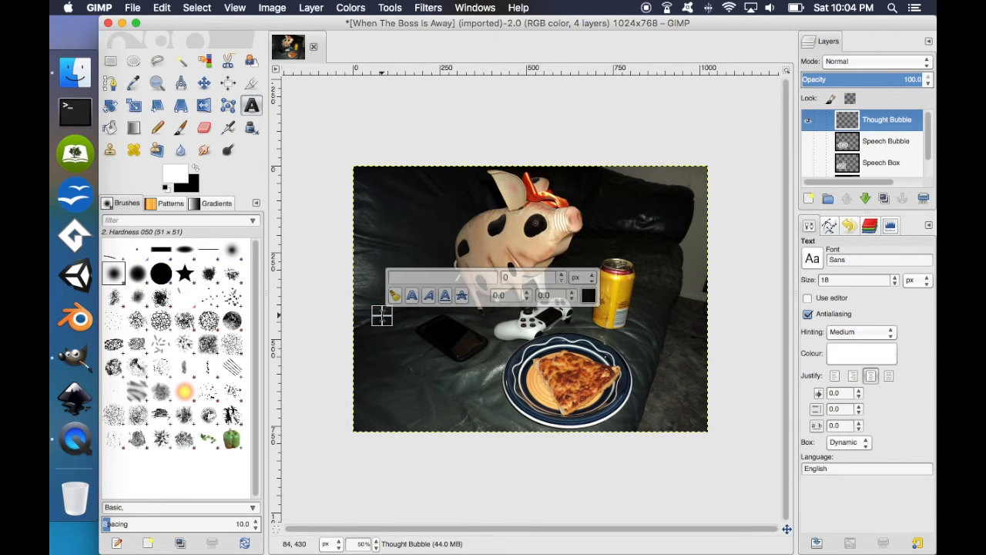
{"action": "type", "text": "I"}
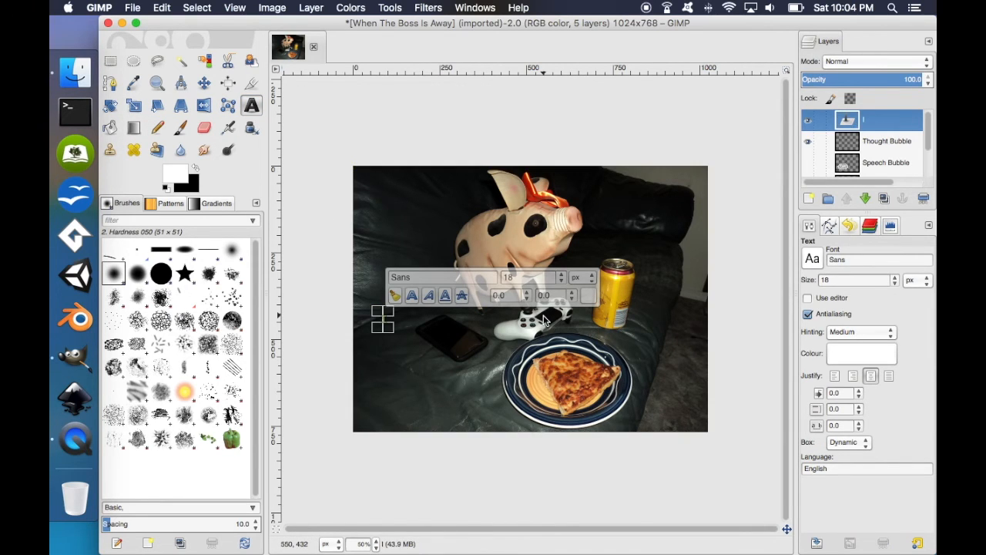
{"action": "type", "text": " hope I"}
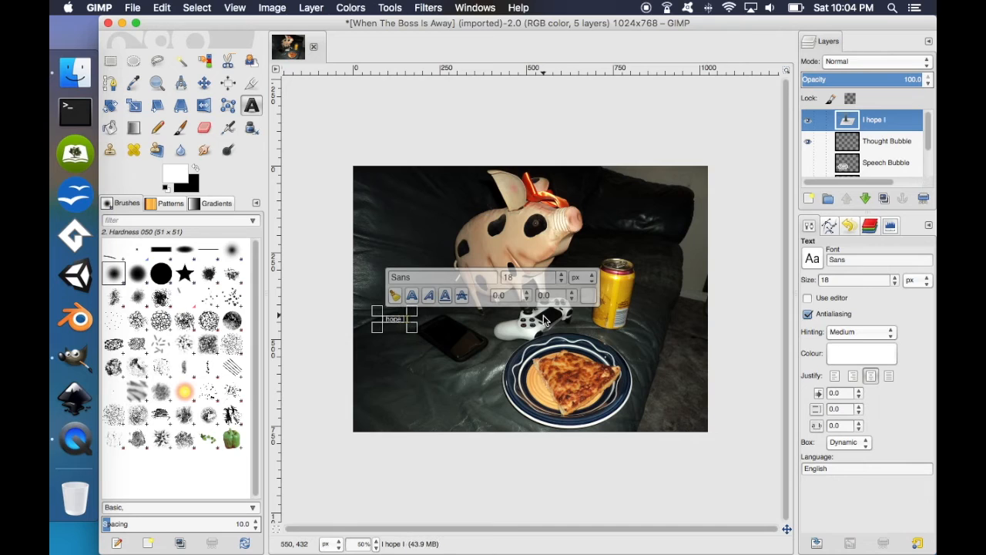
{"action": "type", "text": " have enough"}
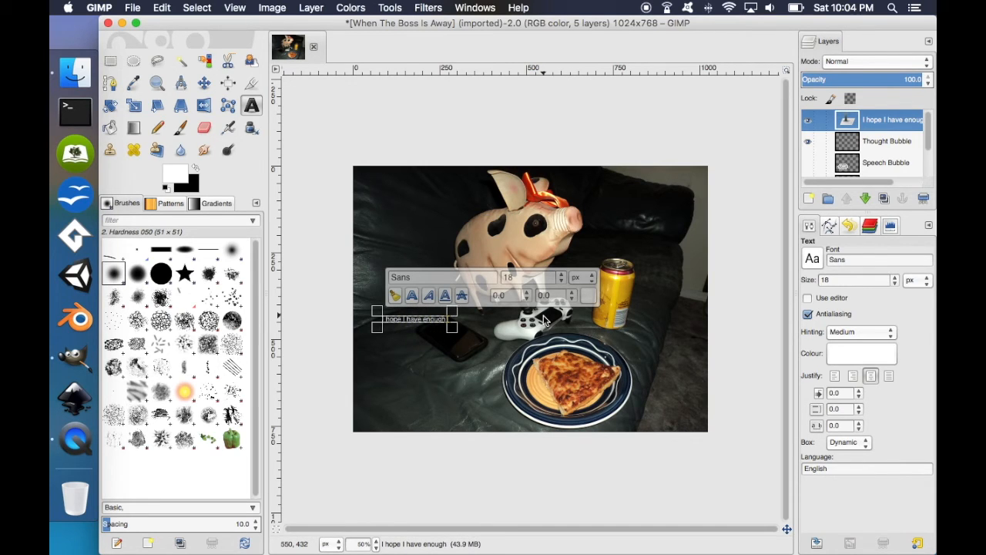
{"action": "type", "text": " hit po"}
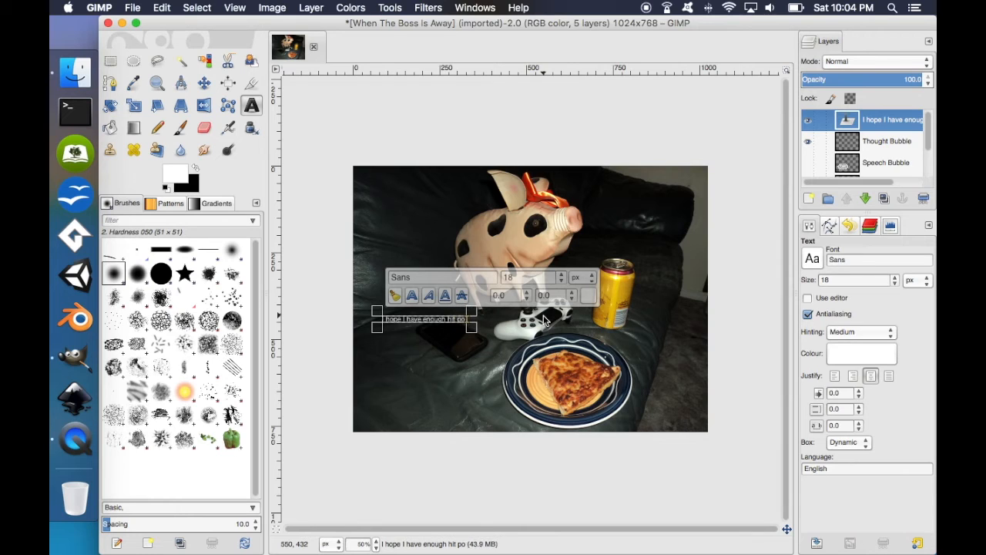
{"action": "type", "text": "ints"}
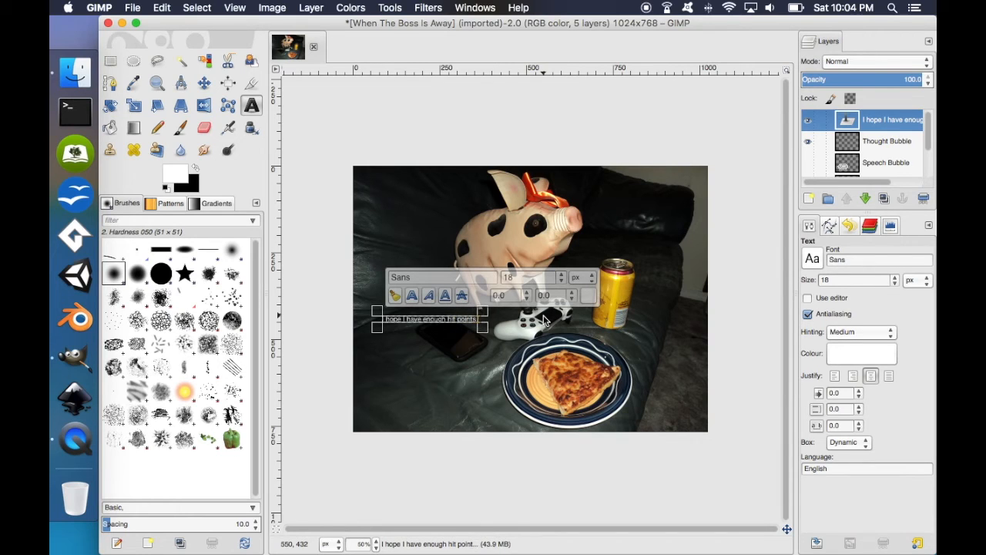
{"action": "type", "text": " for the"}
{"action": "type", "text": " boss."}
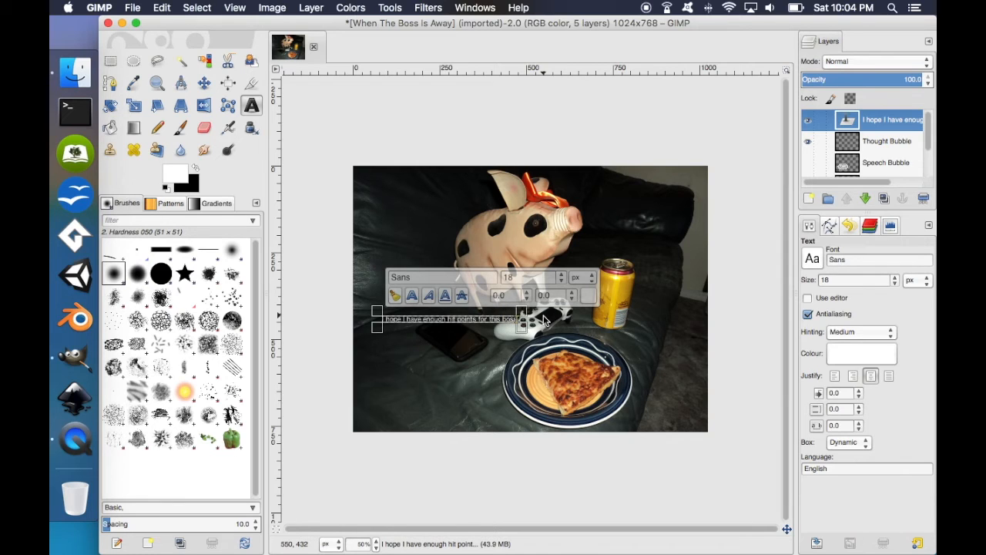
Set the new caption's text size to 64 px and its font to Maria_Script_HD Medium
{"action": "triple_click", "coordinate": [441, 317]}
{"action": "double_click", "coordinate": [519, 279]}
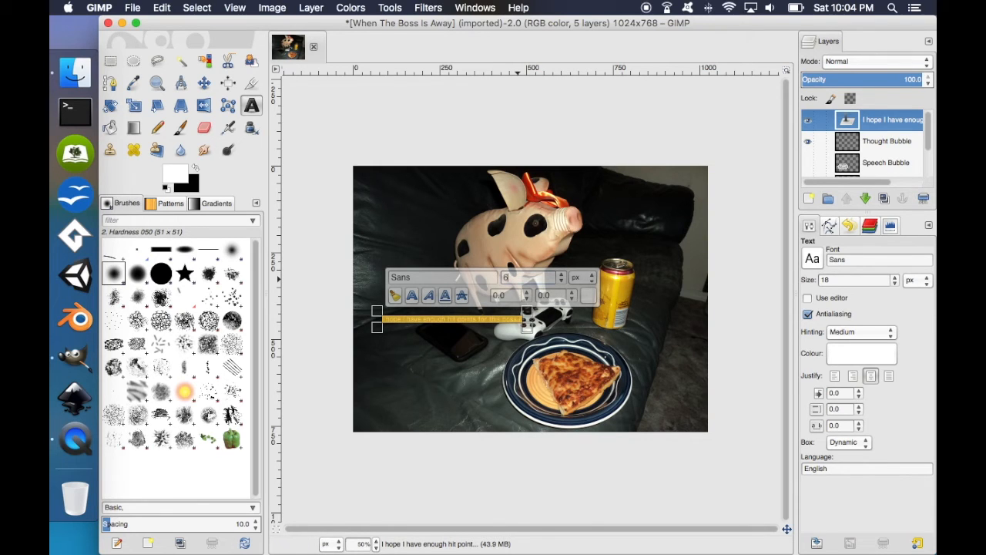
{"action": "key", "text": "Return"}
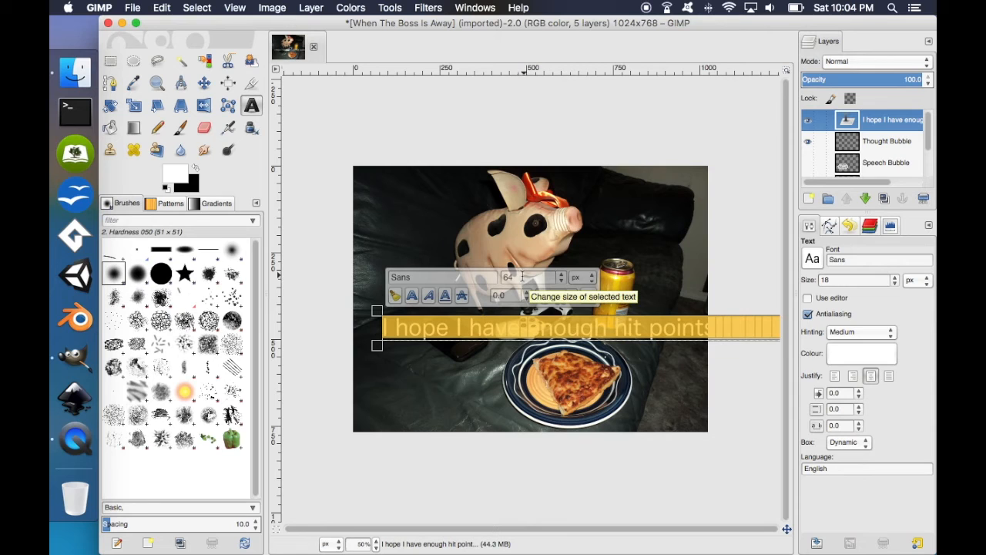
{"action": "left_click", "coordinate": [460, 276]}
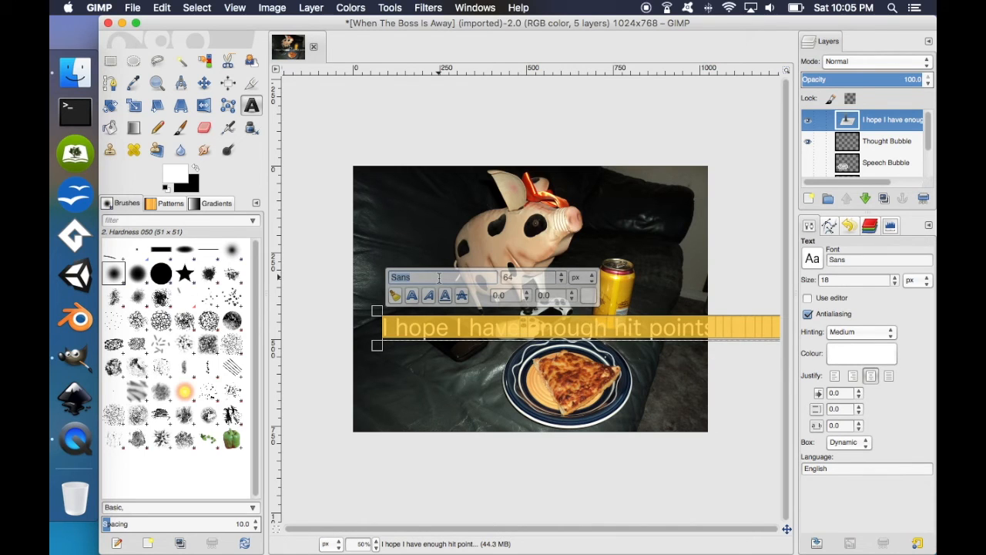
{"action": "type", "text": "ma"}
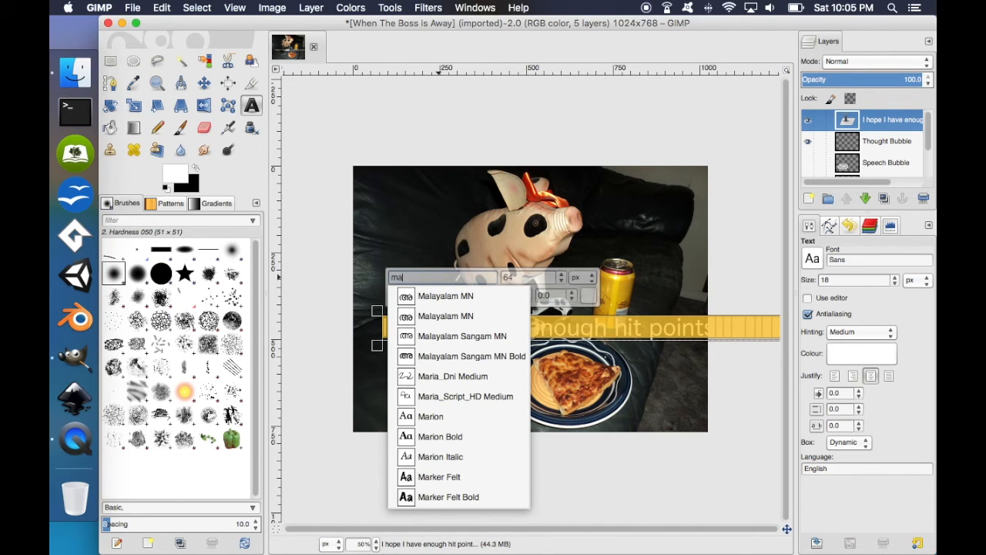
{"action": "left_click", "coordinate": [465, 401]}
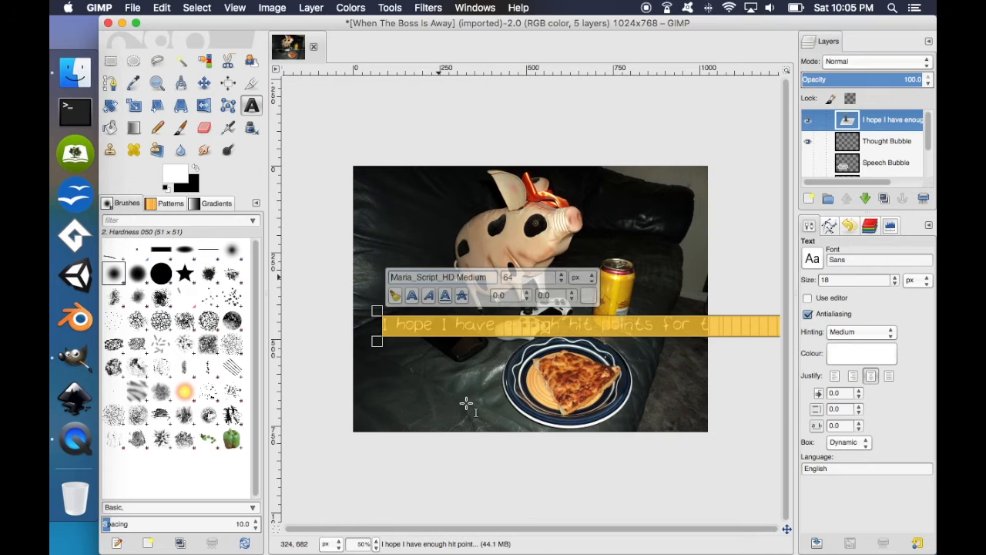
Resize the caption's text box to about 396 × 261 px so the text wraps over four lines beside the plate
{"action": "left_click_drag", "start_coordinate": [740, 421], "coordinate": [590, 403]}
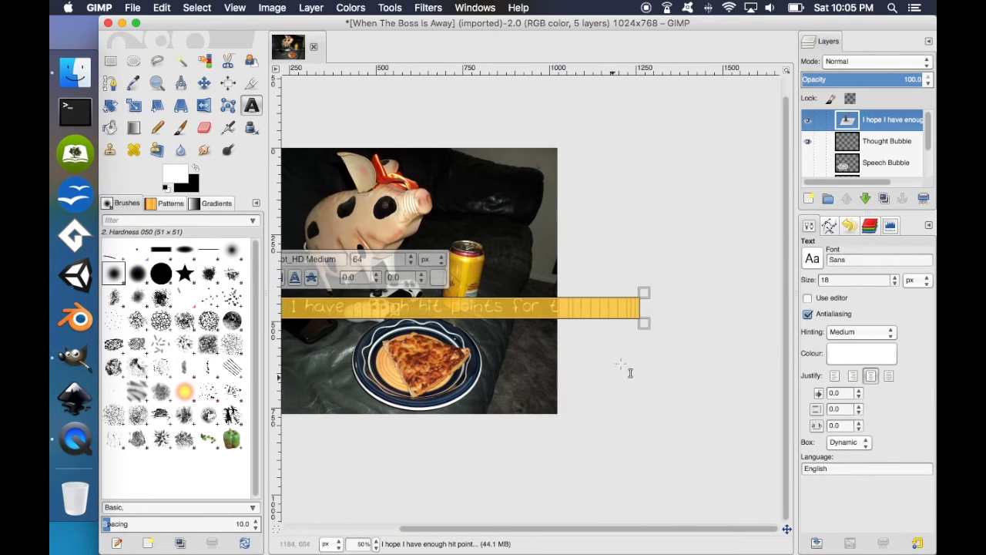
{"action": "left_click_drag", "start_coordinate": [644, 325], "coordinate": [382, 370]}
{"action": "left_click_drag", "start_coordinate": [492, 369], "coordinate": [685, 342]}
{"action": "left_click_drag", "start_coordinate": [585, 352], "coordinate": [570, 372]}
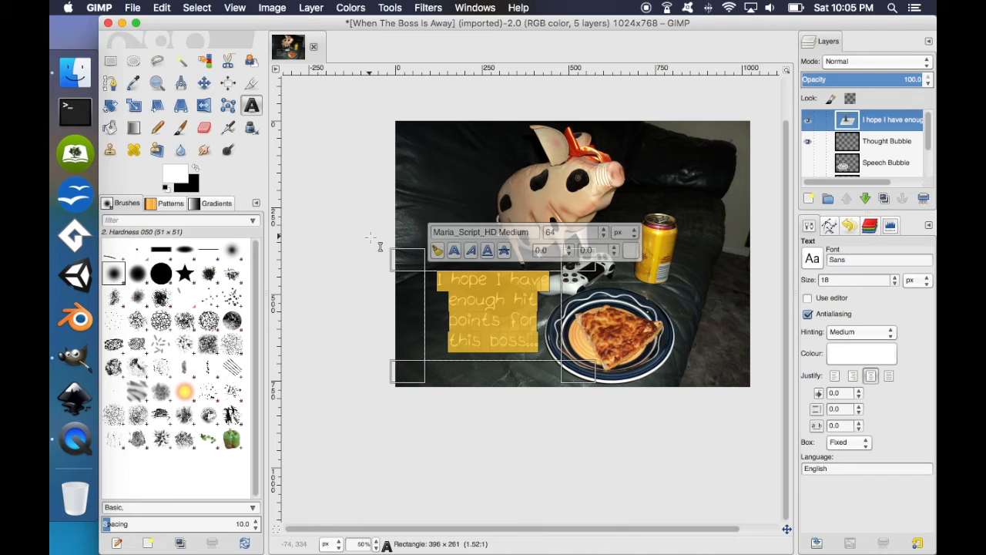
Set up the Pencil with a black foreground and a size of 6 for drawing on the Thought Bubble layer
{"action": "left_click", "coordinate": [162, 132]}
{"action": "left_click", "coordinate": [196, 170]}
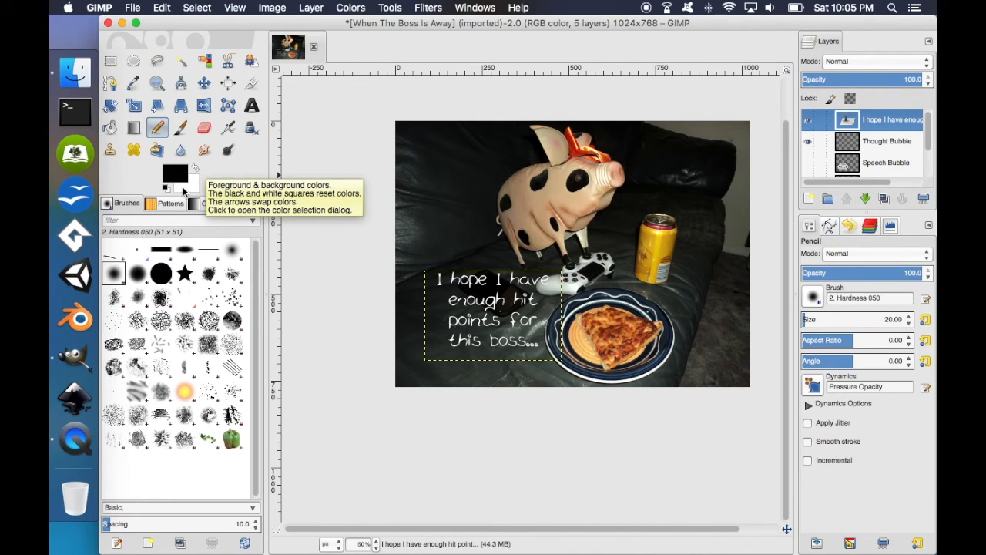
{"action": "scroll", "coordinate": [627, 262], "scroll_direction": "up", "scroll_amount": 2}
{"action": "scroll", "coordinate": [627, 262], "scroll_direction": "right", "scroll_amount": 1}
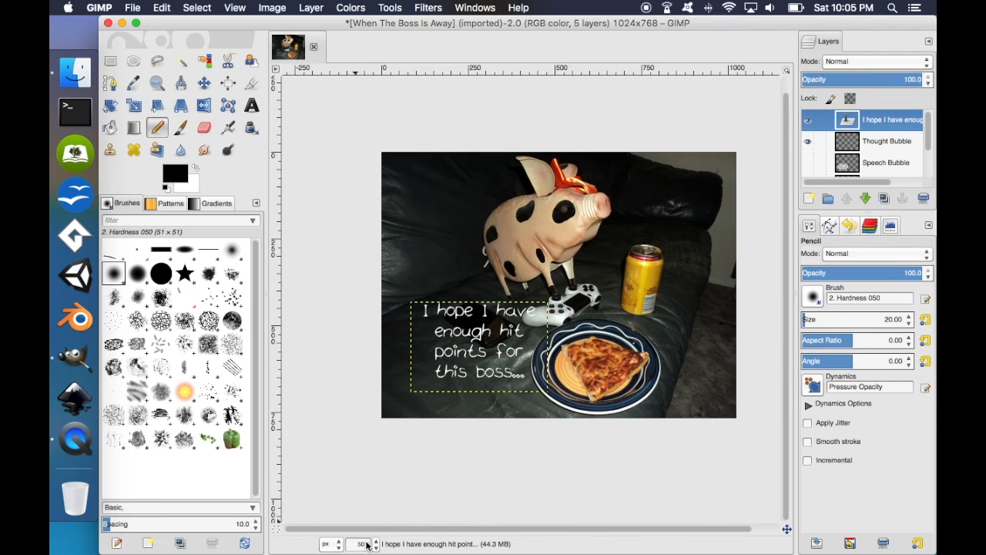
{"action": "scroll", "coordinate": [376, 547], "scroll_direction": "up", "scroll_amount": 1}
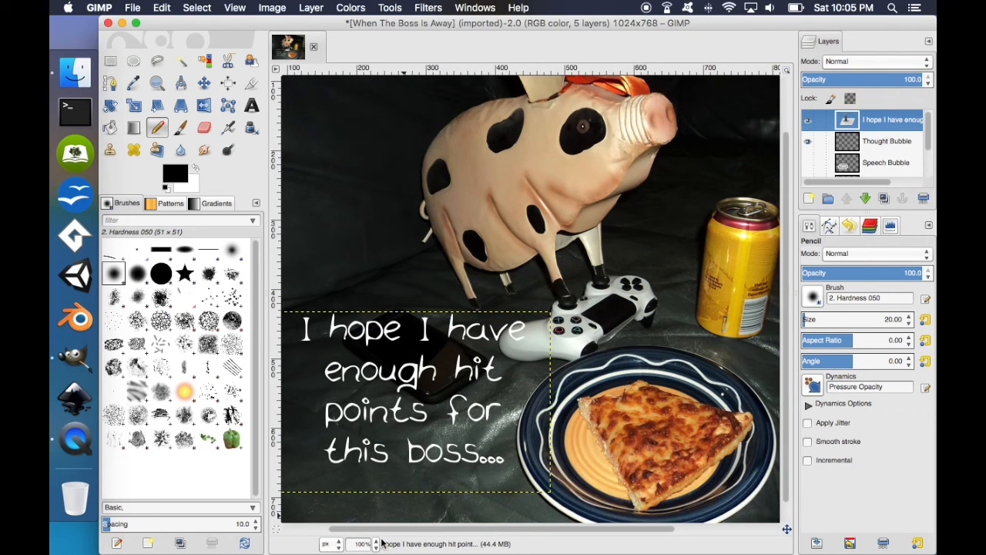
{"action": "scroll", "coordinate": [376, 548], "scroll_direction": "up", "scroll_amount": 1}
{"action": "left_click_drag", "start_coordinate": [541, 255], "coordinate": [636, 363]}
{"action": "left_click", "coordinate": [882, 143]}
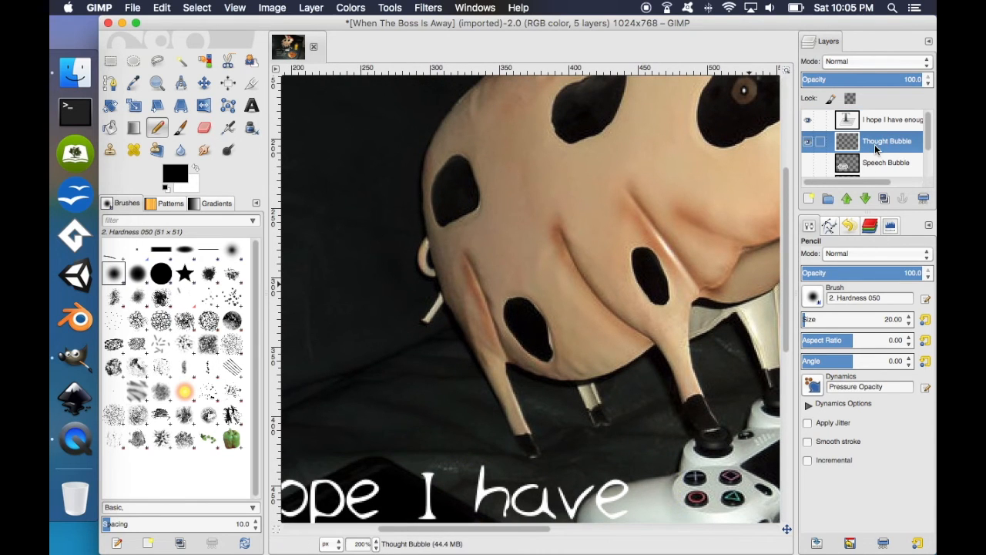
{"action": "scroll", "coordinate": [695, 202], "scroll_direction": "right", "scroll_amount": 5}
{"action": "scroll", "coordinate": [696, 202], "scroll_direction": "up", "scroll_amount": 2}
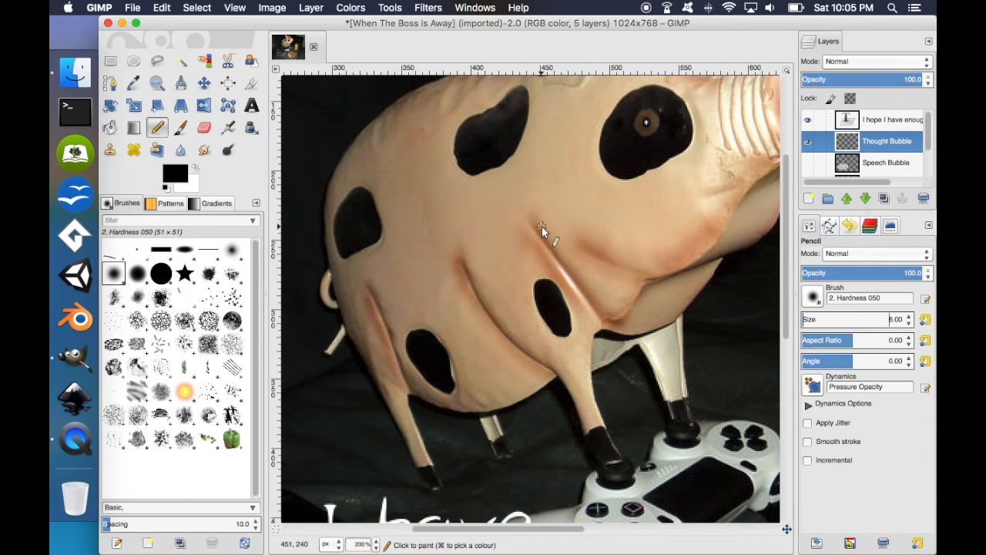
Draw three cloud outlines: a small one on the pig's body, a medium one near its hind legs, and a large one around the caption
{"action": "mouse_move", "coordinate": [534, 214]}
{"action": "left_mouse_down"}
{"action": "mouse_move", "coordinate": [539, 261]}
{"action": "mouse_move", "coordinate": [562, 258]}
{"action": "mouse_move", "coordinate": [551, 232]}
{"action": "mouse_move", "coordinate": [505, 288]}
{"action": "mouse_move", "coordinate": [605, 205]}
{"action": "mouse_move", "coordinate": [533, 268]}
{"action": "mouse_move", "coordinate": [499, 258]}
{"action": "mouse_move", "coordinate": [507, 270]}
{"action": "mouse_move", "coordinate": [490, 282]}
{"action": "mouse_move", "coordinate": [524, 341]}
{"action": "mouse_move", "coordinate": [604, 342]}
{"action": "mouse_move", "coordinate": [587, 295]}
{"action": "mouse_move", "coordinate": [603, 270]}
{"action": "mouse_move", "coordinate": [572, 236]}
{"action": "mouse_move", "coordinate": [527, 262]}
{"action": "left_mouse_up"}
{"action": "scroll", "coordinate": [518, 277], "scroll_direction": "down", "scroll_amount": 3}
{"action": "scroll", "coordinate": [518, 278], "scroll_direction": "left", "scroll_amount": 3}
{"action": "scroll", "coordinate": [554, 260], "scroll_direction": "down", "scroll_amount": 1}
{"action": "scroll", "coordinate": [553, 260], "scroll_direction": "left", "scroll_amount": 1}
{"action": "scroll", "coordinate": [553, 260], "scroll_direction": "down", "scroll_amount": 5}
{"action": "scroll", "coordinate": [553, 260], "scroll_direction": "left", "scroll_amount": 3}
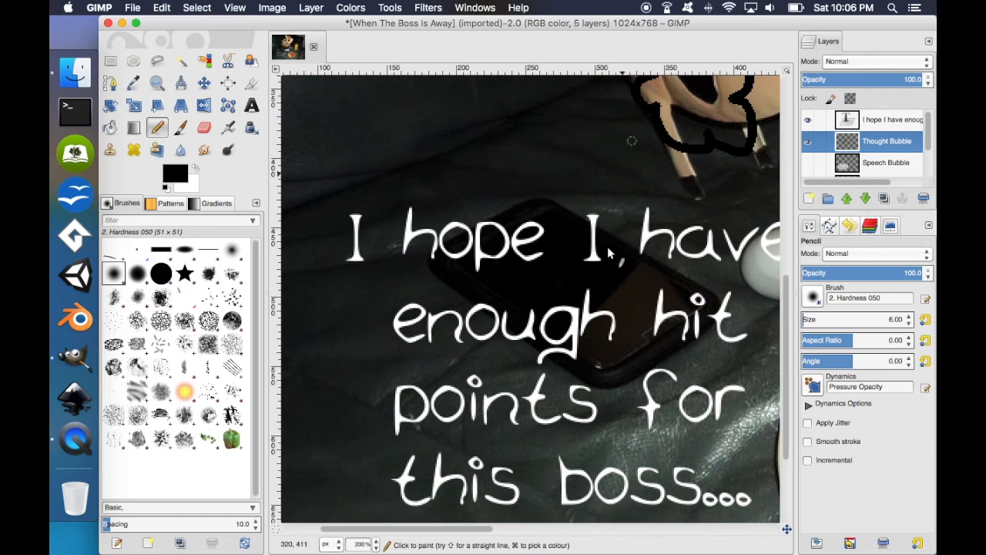
{"action": "left_click", "coordinate": [375, 547]}
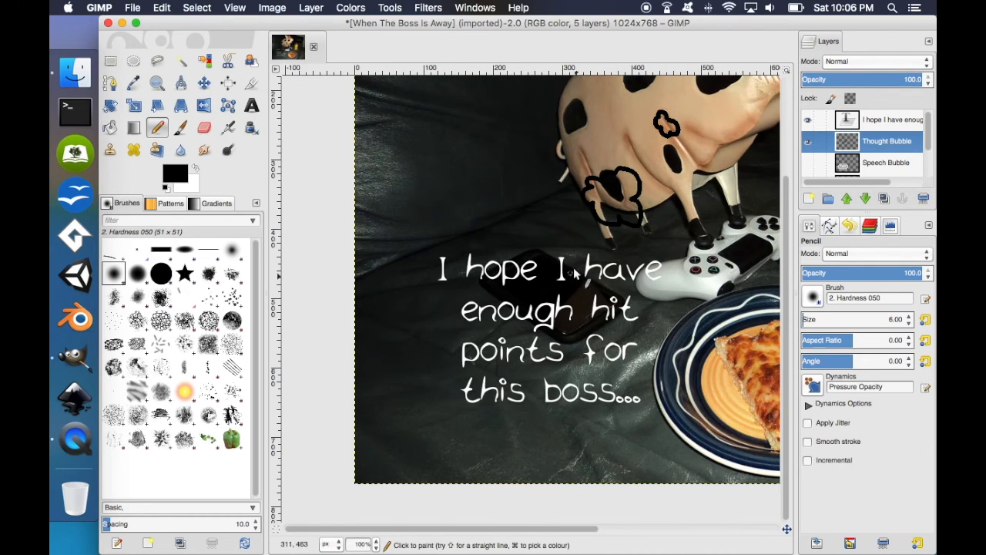
{"action": "mouse_move", "coordinate": [579, 243]}
{"action": "left_mouse_down"}
{"action": "mouse_move", "coordinate": [467, 212]}
{"action": "mouse_move", "coordinate": [432, 219]}
{"action": "mouse_move", "coordinate": [410, 247]}
{"action": "mouse_move", "coordinate": [433, 280]}
{"action": "mouse_move", "coordinate": [417, 295]}
{"action": "mouse_move", "coordinate": [430, 320]}
{"action": "mouse_move", "coordinate": [414, 422]}
{"action": "mouse_move", "coordinate": [475, 454]}
{"action": "mouse_move", "coordinate": [537, 456]}
{"action": "mouse_move", "coordinate": [589, 430]}
{"action": "mouse_move", "coordinate": [637, 440]}
{"action": "mouse_move", "coordinate": [645, 424]}
{"action": "mouse_move", "coordinate": [679, 420]}
{"action": "mouse_move", "coordinate": [675, 394]}
{"action": "mouse_move", "coordinate": [687, 384]}
{"action": "mouse_move", "coordinate": [679, 350]}
{"action": "mouse_move", "coordinate": [690, 334]}
{"action": "mouse_move", "coordinate": [691, 285]}
{"action": "mouse_move", "coordinate": [672, 238]}
{"action": "mouse_move", "coordinate": [589, 235]}
{"action": "mouse_move", "coordinate": [533, 211]}
{"action": "mouse_move", "coordinate": [495, 216]}
{"action": "left_mouse_up"}
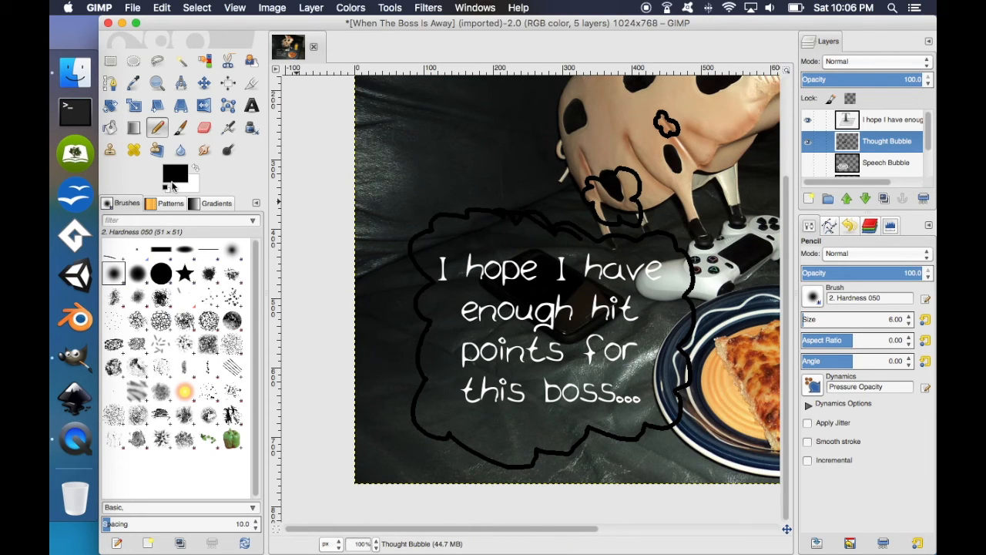
Fill all three cloud outlines with black using Bucket Fill at 100 opacity
{"action": "left_click", "coordinate": [110, 127]}
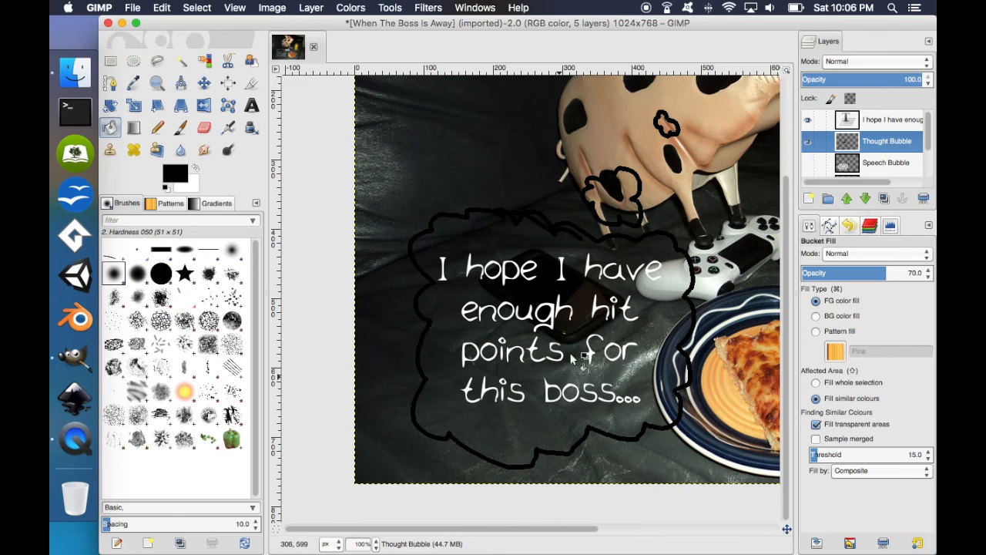
{"action": "left_click", "coordinate": [583, 331]}
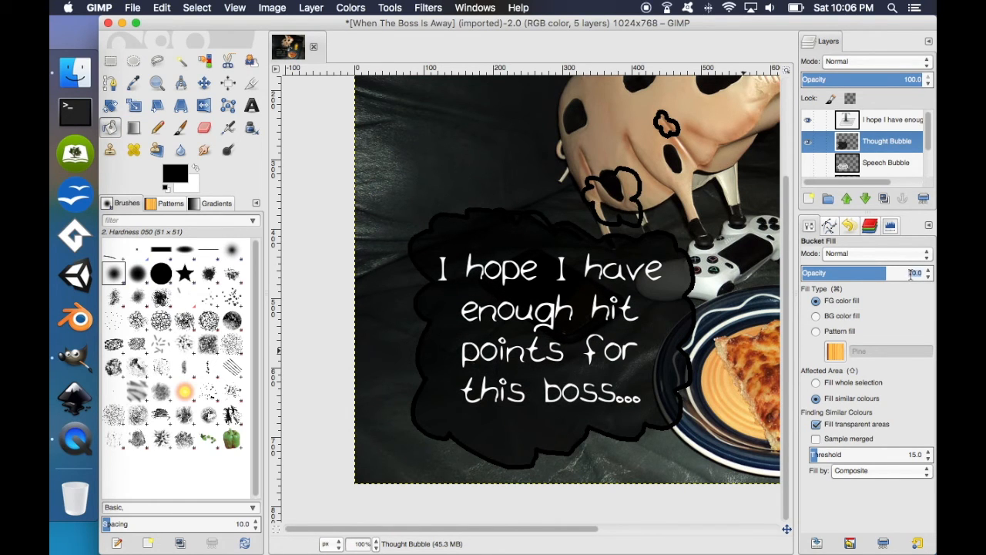
{"action": "type", "text": "100.0"}
{"action": "key", "text": "Return"}
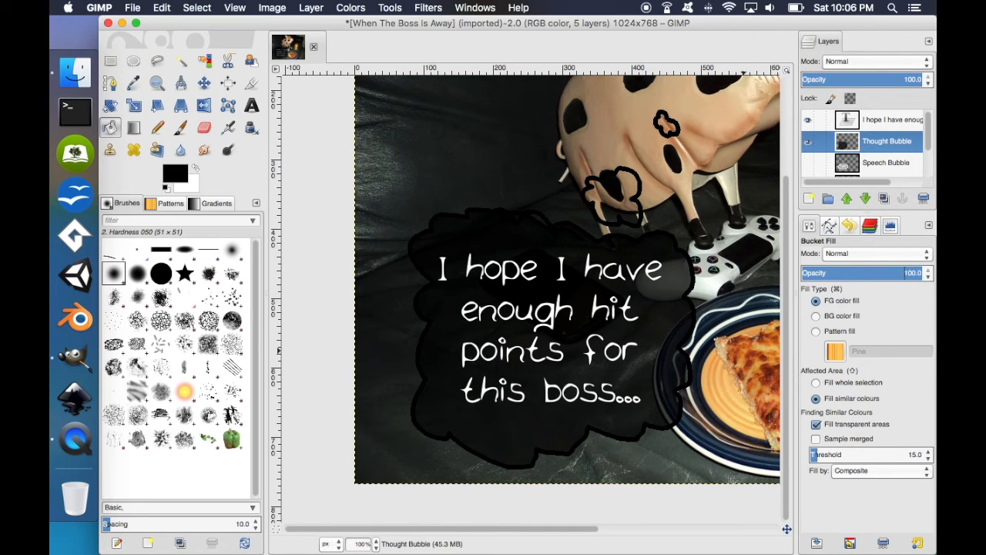
{"action": "left_click", "coordinate": [654, 305]}
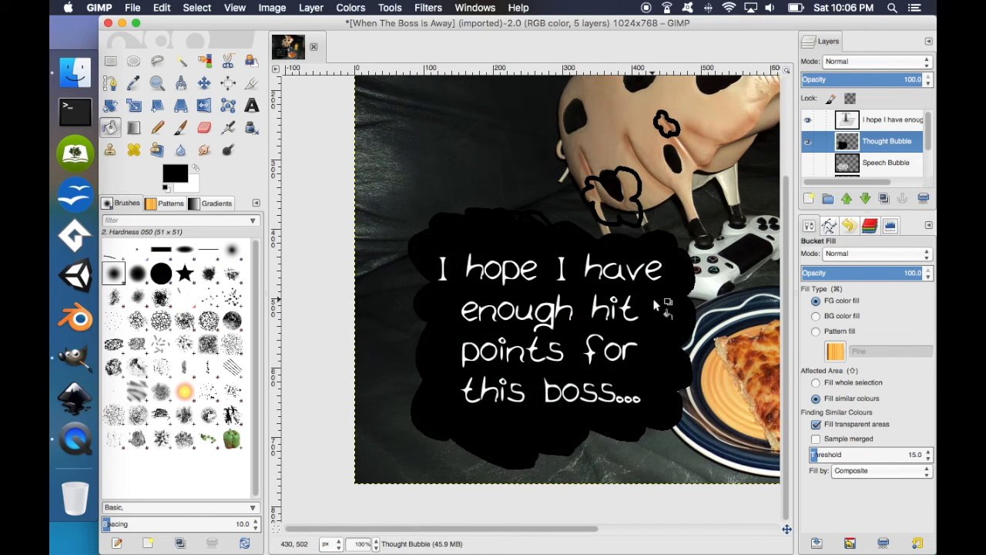
{"action": "left_click", "coordinate": [635, 209]}
{"action": "left_click", "coordinate": [668, 128]}
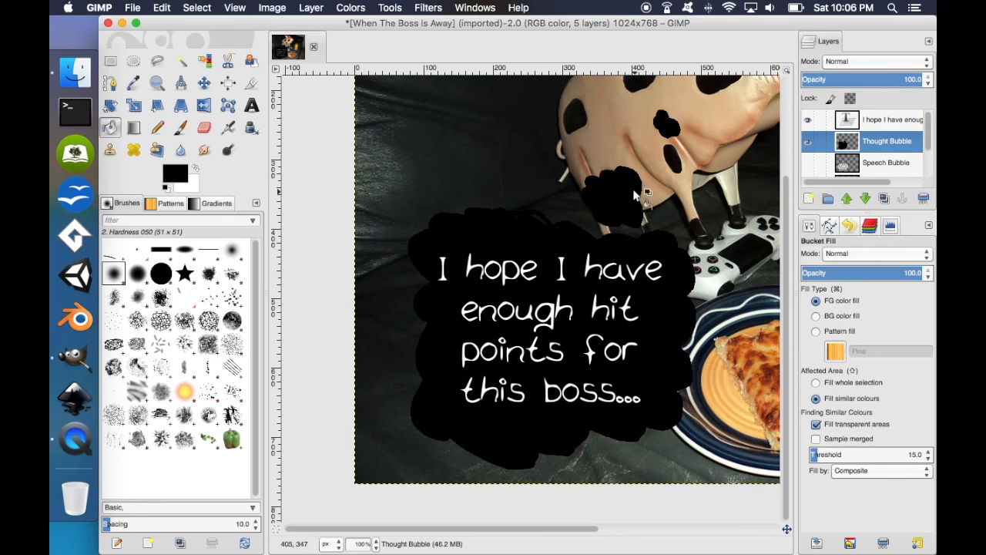
Cut the medium cloud from the Thought Bubble layer and paste it onto a new layer directly below the caption layer
{"action": "left_click", "coordinate": [180, 60]}
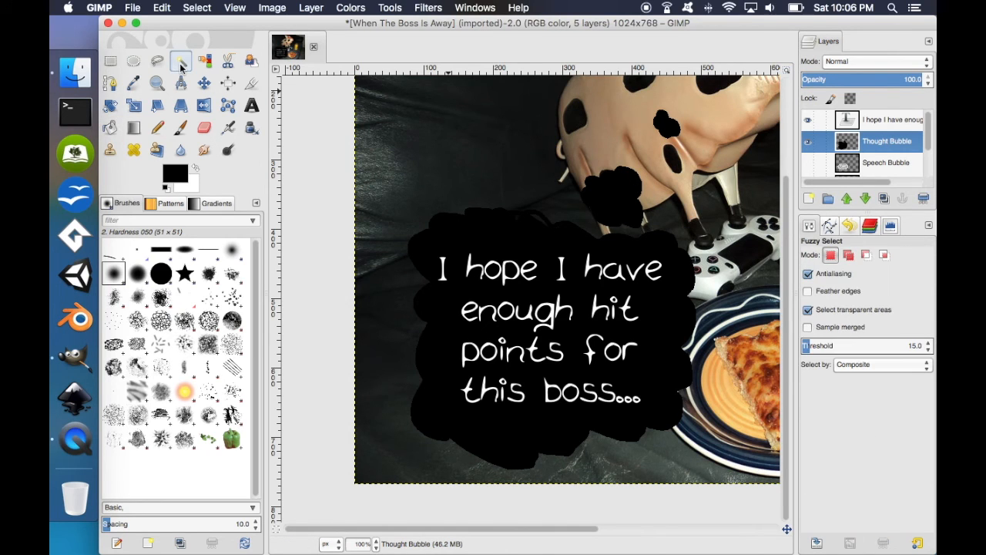
{"action": "left_click", "coordinate": [607, 188]}
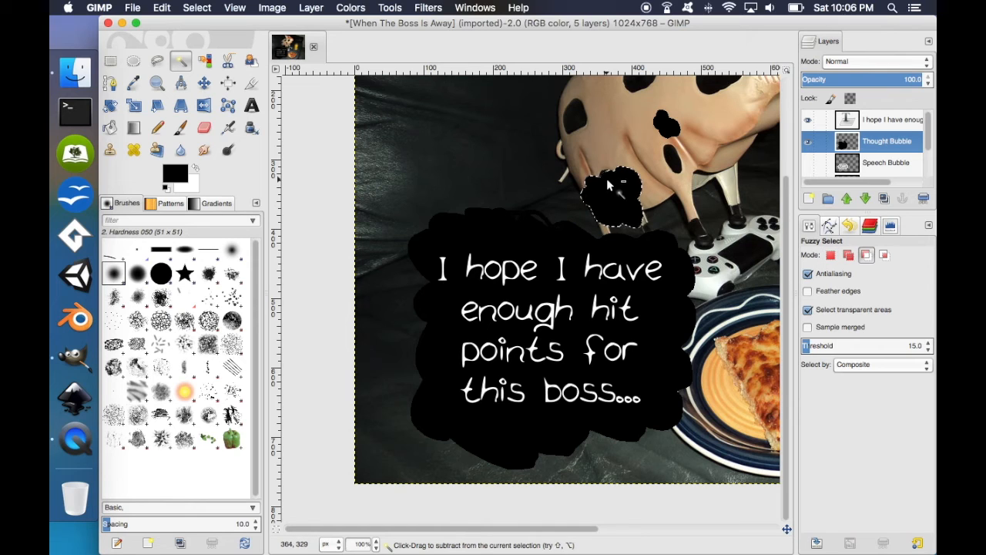
{"action": "key", "text": "super+x"}
{"action": "key", "text": "super+v"}
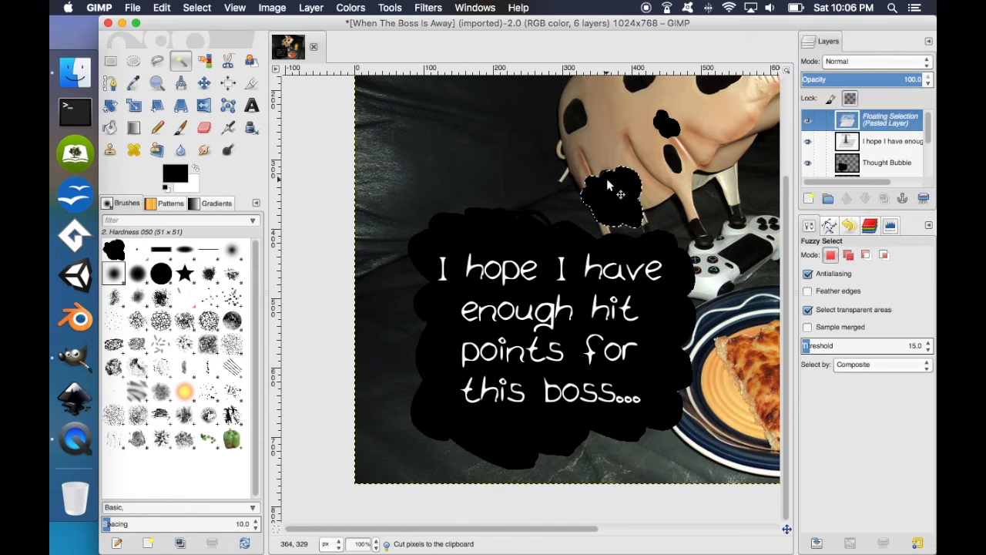
{"action": "left_click", "coordinate": [810, 200]}
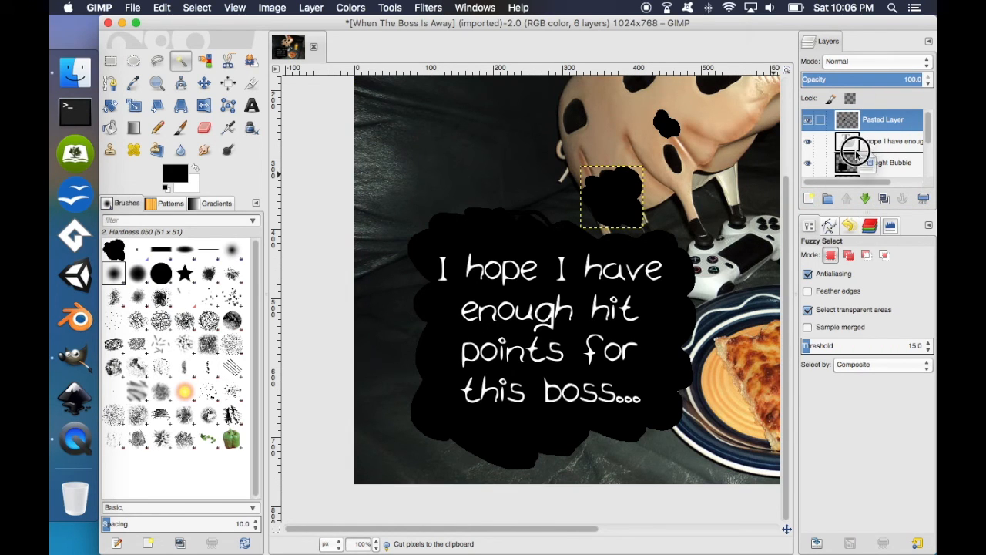
{"action": "left_click_drag", "start_coordinate": [855, 153], "coordinate": [855, 155]}
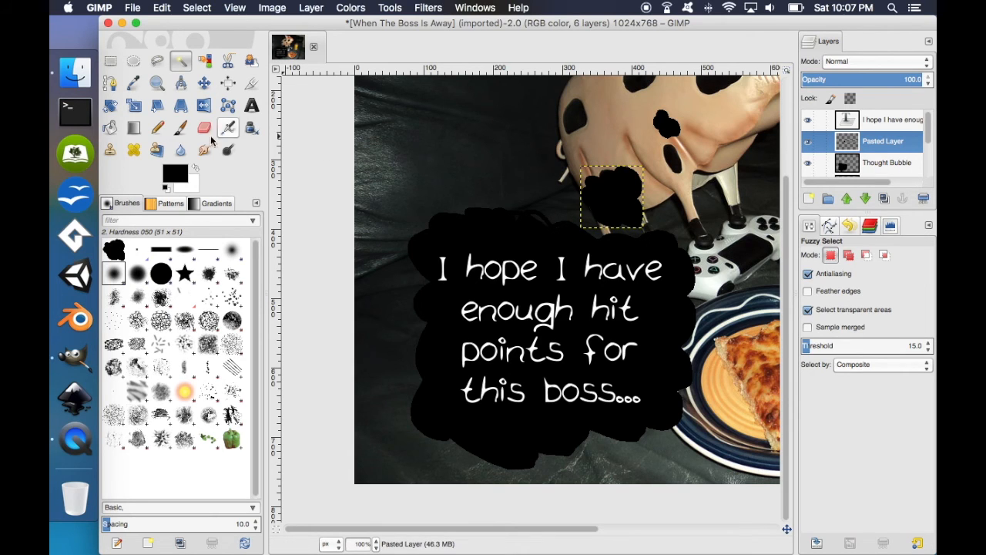
Move the pasted medium cloud slightly up, away from the large cloud, and merge it down into the Thought Bubble layer
{"action": "left_click", "coordinate": [204, 82]}
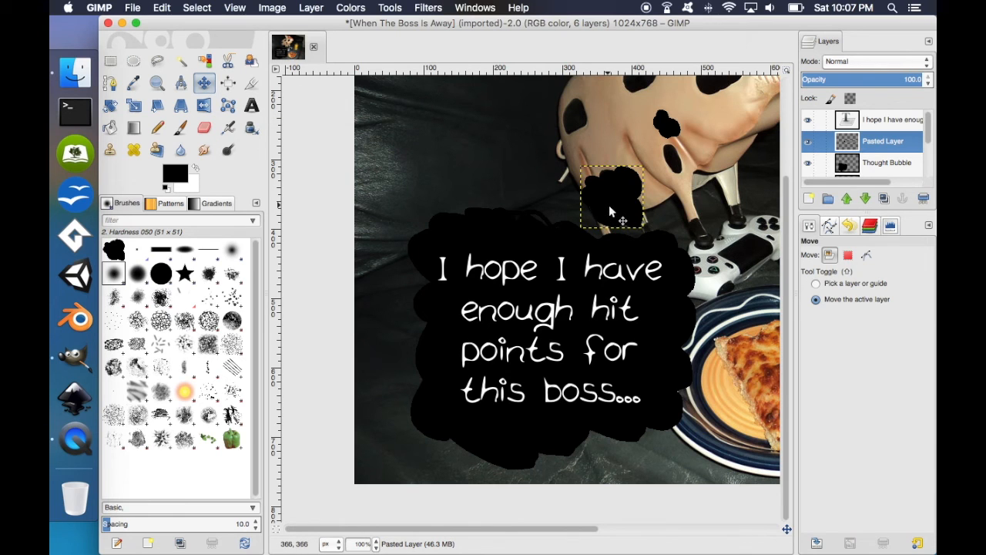
{"action": "left_click_drag", "start_coordinate": [609, 205], "coordinate": [618, 178]}
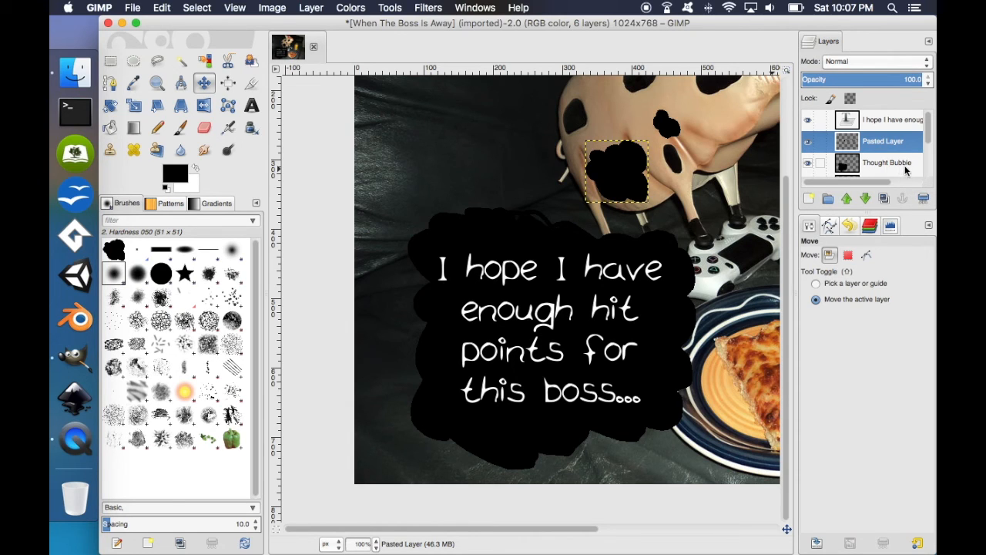
{"action": "right_click", "coordinate": [854, 150]}
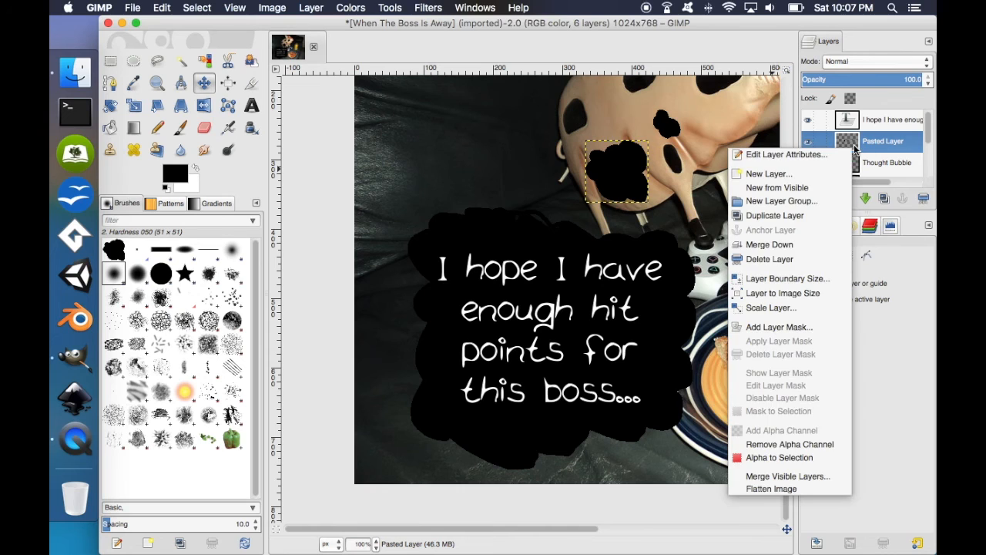
{"action": "left_click", "coordinate": [825, 248]}
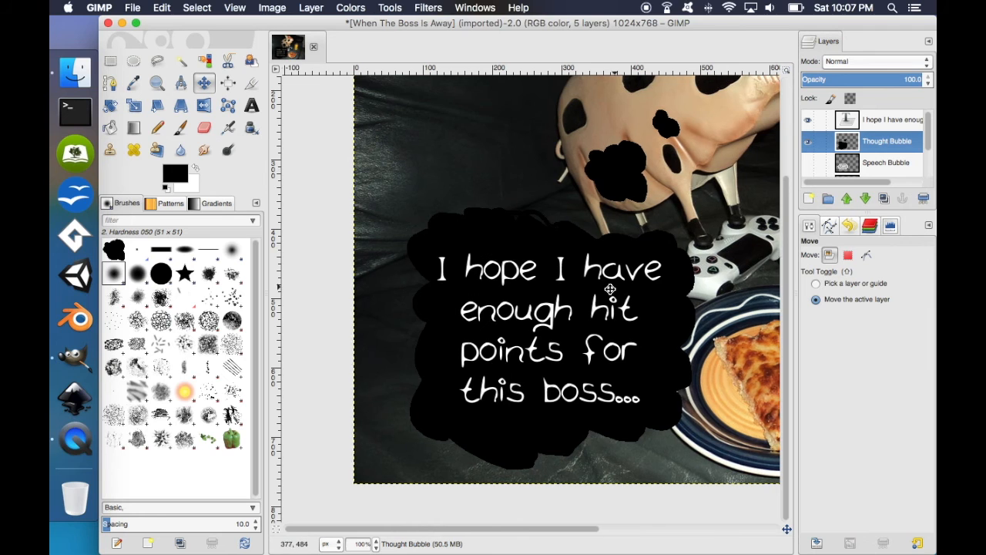
{"action": "scroll", "coordinate": [616, 285], "scroll_direction": "up", "scroll_amount": 3}
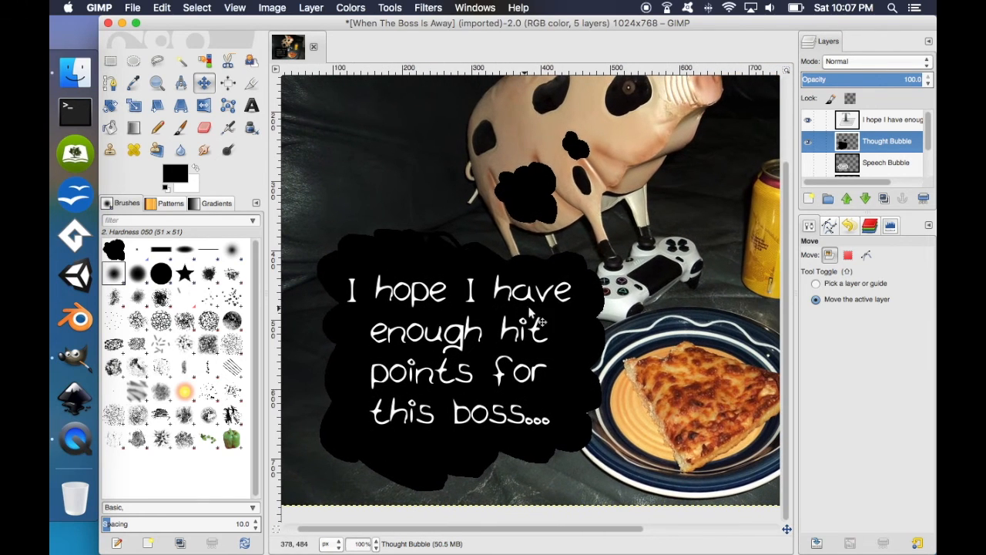
{"action": "left_click", "coordinate": [182, 63]}
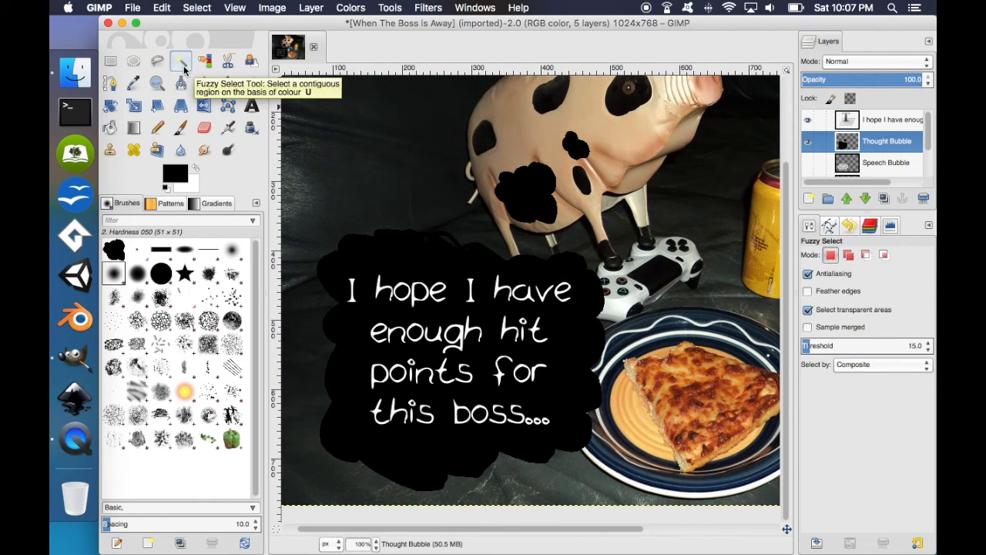
{"action": "left_click", "coordinate": [575, 151]}
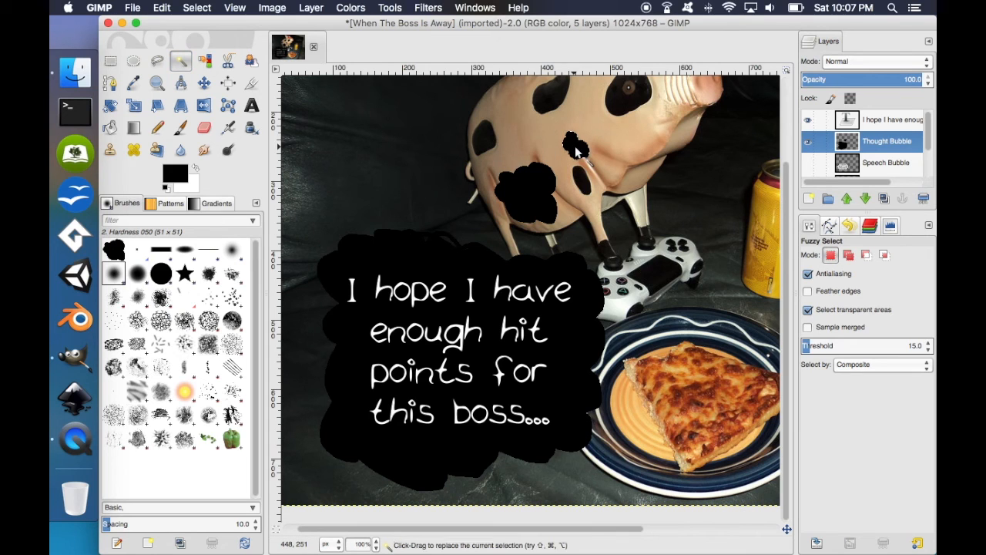
{"action": "key", "text": "shift"}
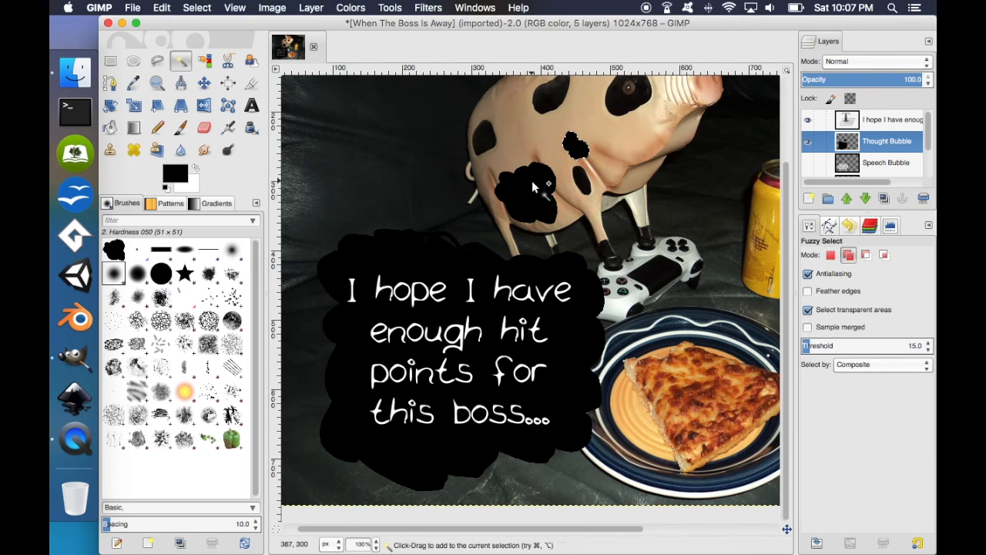
{"action": "key", "text": "shift"}
{"action": "left_click", "coordinate": [468, 260], "text": "shift"}
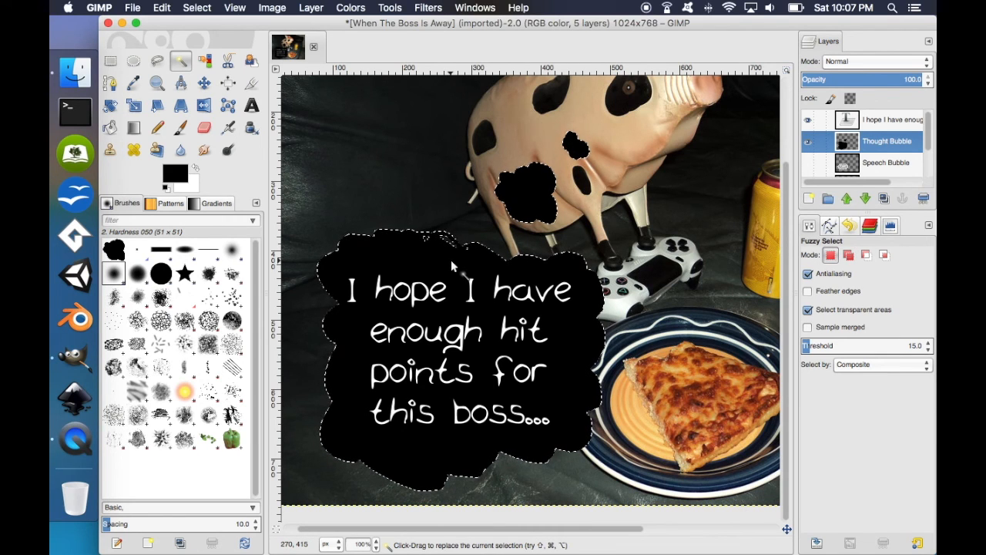
{"action": "left_click_drag", "start_coordinate": [448, 310], "coordinate": [631, 401]}
{"action": "scroll", "coordinate": [377, 546], "scroll_direction": "up", "scroll_amount": 2}
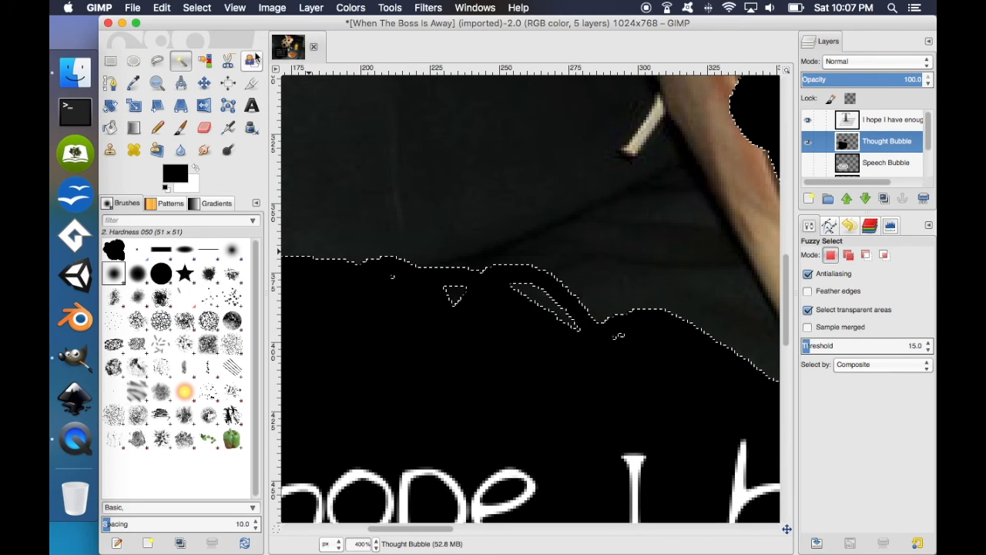
{"action": "left_click", "coordinate": [196, 8]}
{"action": "left_click", "coordinate": [202, 36]}
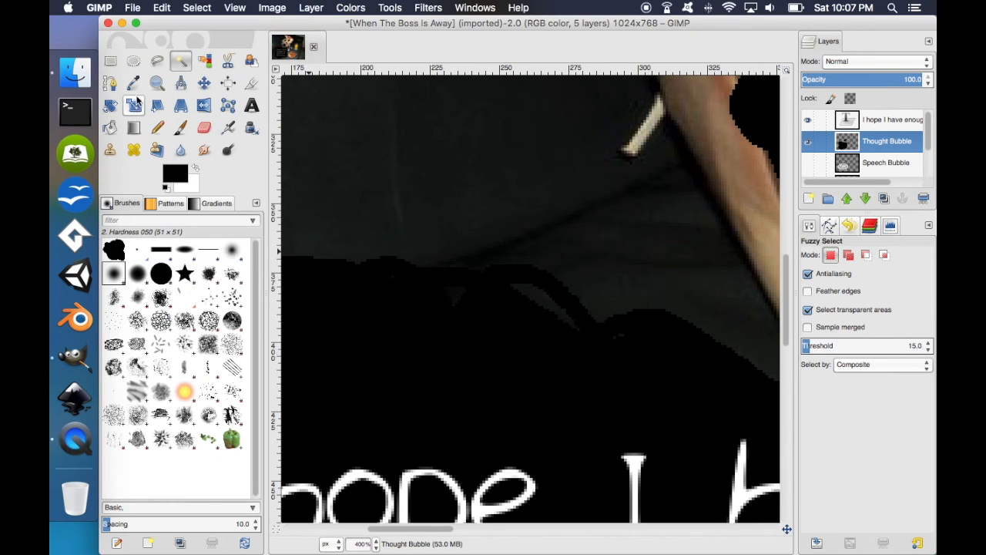
Hide the photo layer and pencil over the unfilled gaps along the upper edge of the large cloud in black
{"action": "left_click", "coordinate": [157, 128]}
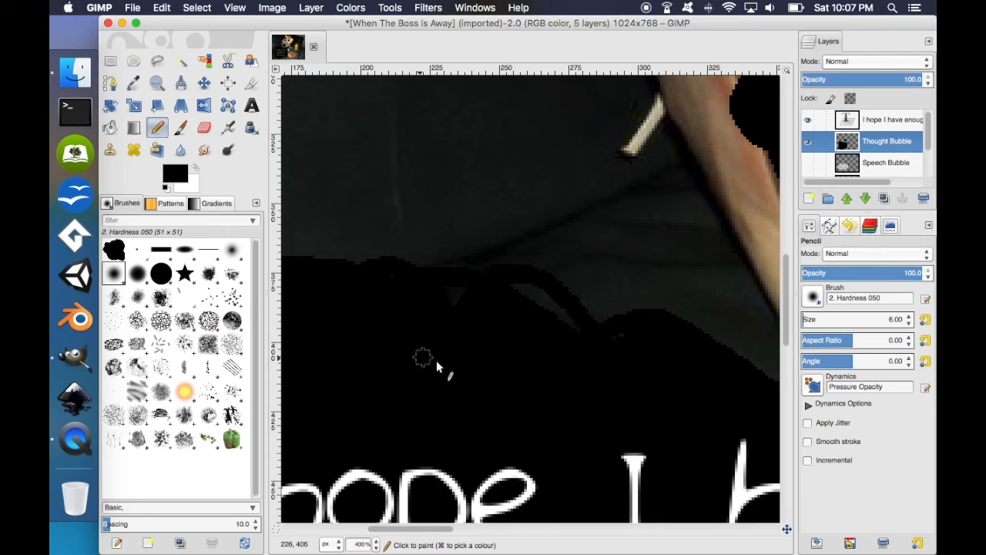
{"action": "scroll", "coordinate": [809, 154], "scroll_direction": "down", "scroll_amount": 2}
{"action": "left_click", "coordinate": [807, 166]}
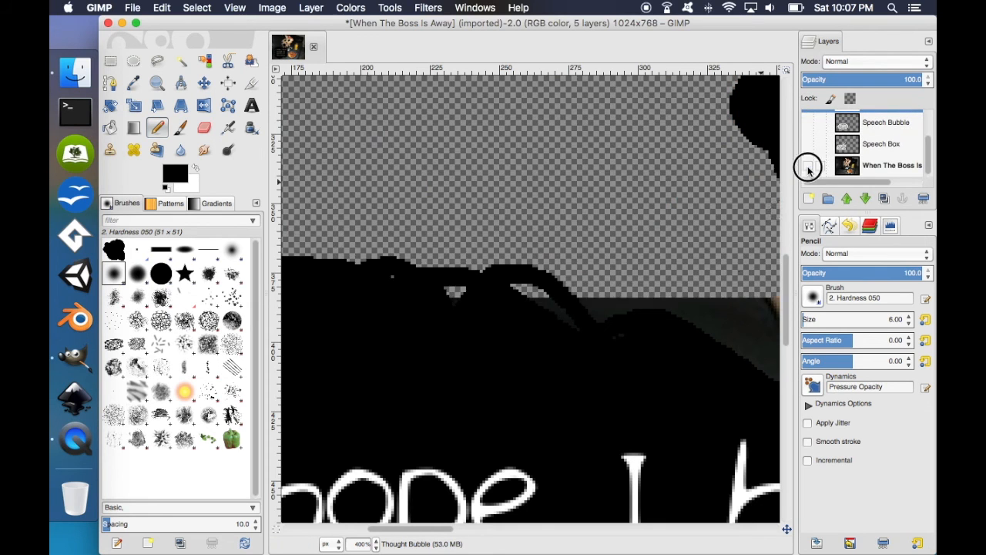
{"action": "mouse_move", "coordinate": [390, 279]}
{"action": "left_mouse_down"}
{"action": "mouse_move", "coordinate": [453, 295]}
{"action": "mouse_move", "coordinate": [511, 288]}
{"action": "mouse_move", "coordinate": [577, 329]}
{"action": "mouse_move", "coordinate": [545, 308]}
{"action": "left_mouse_up"}
{"action": "left_click_drag", "start_coordinate": [611, 346], "coordinate": [627, 340]}
Select the small, medium and large black clouds together with Fuzzy Select
{"action": "scroll", "coordinate": [375, 546], "scroll_direction": "down", "scroll_amount": 3}
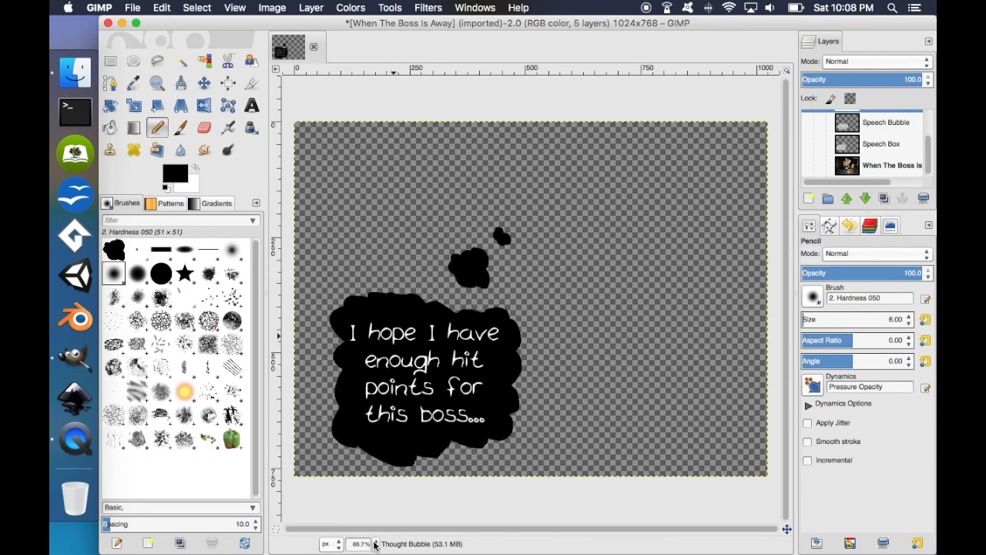
{"action": "left_click", "coordinate": [180, 60]}
{"action": "left_click", "coordinate": [502, 240]}
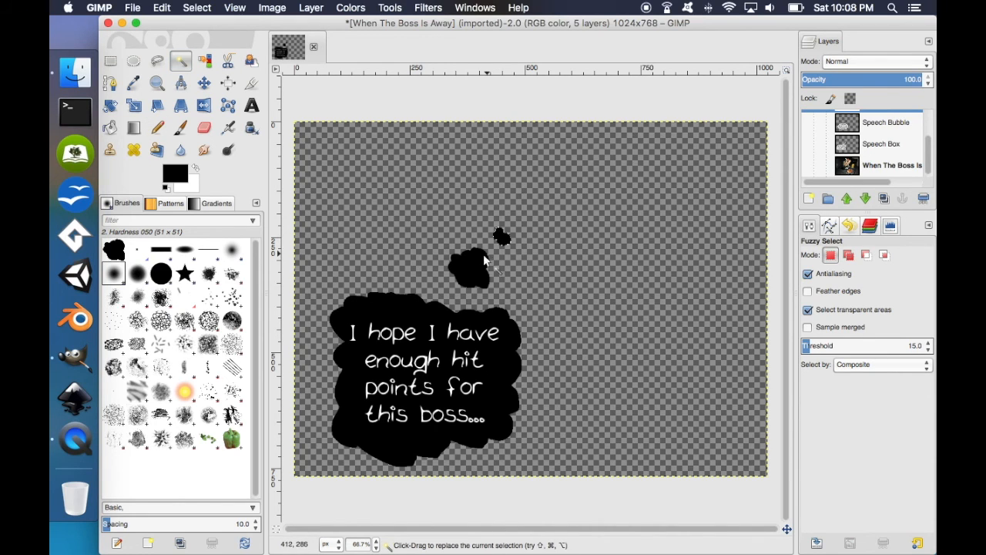
{"action": "left_click", "coordinate": [473, 265]}
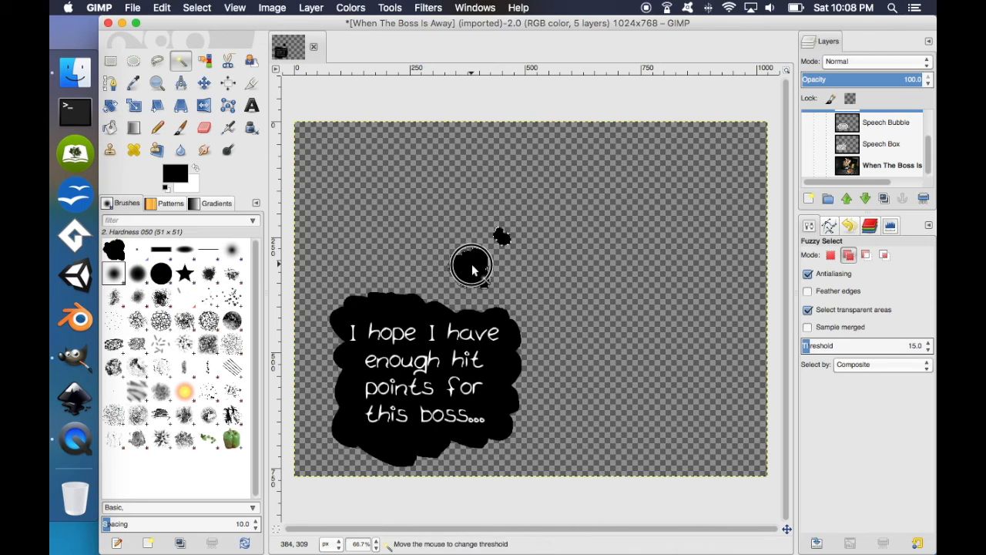
{"action": "left_click", "coordinate": [392, 308], "text": "shift"}
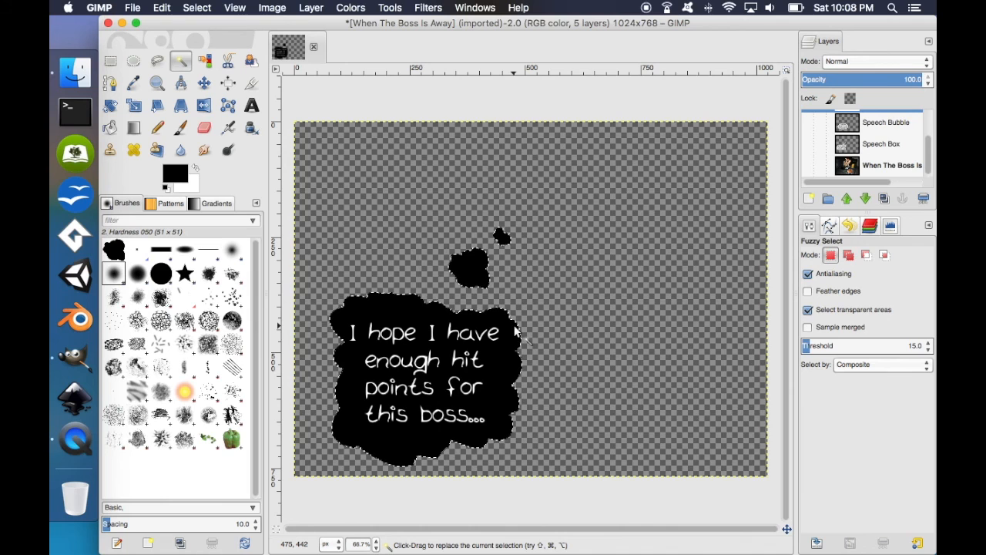
Cut the solid black from the selected clouds and refill them with black at 70% opacity using Bucket Fill
{"action": "key", "text": "super+x"}
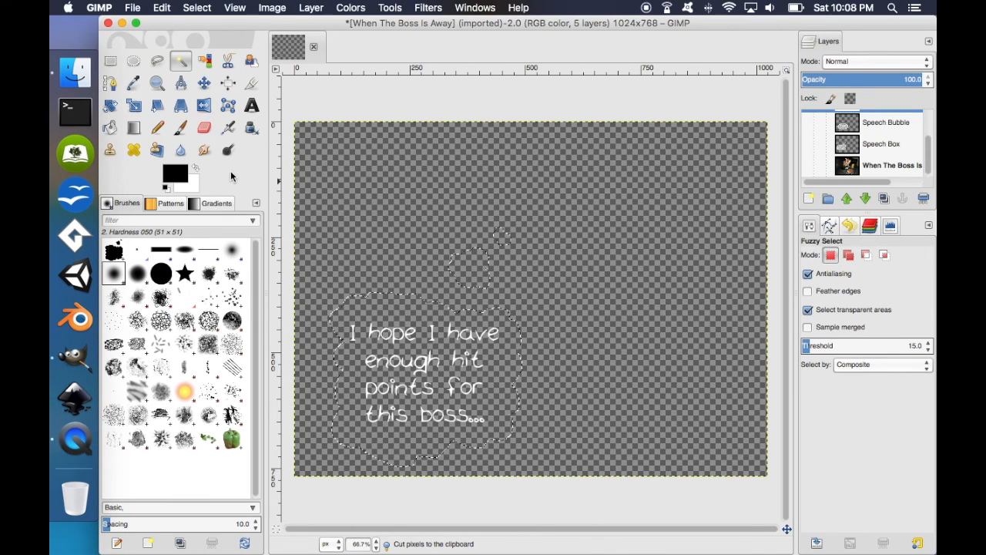
{"action": "left_click", "coordinate": [114, 131]}
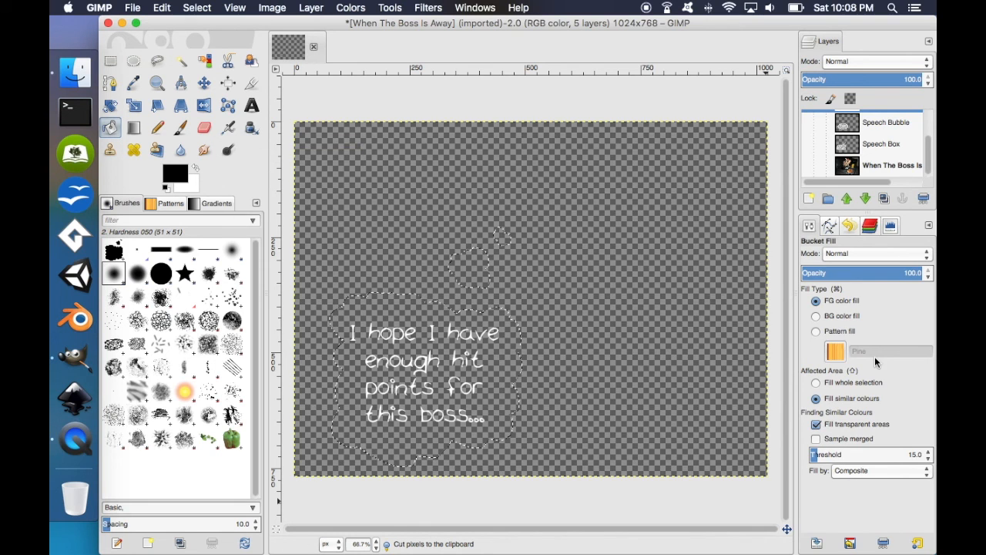
{"action": "left_click", "coordinate": [911, 273]}
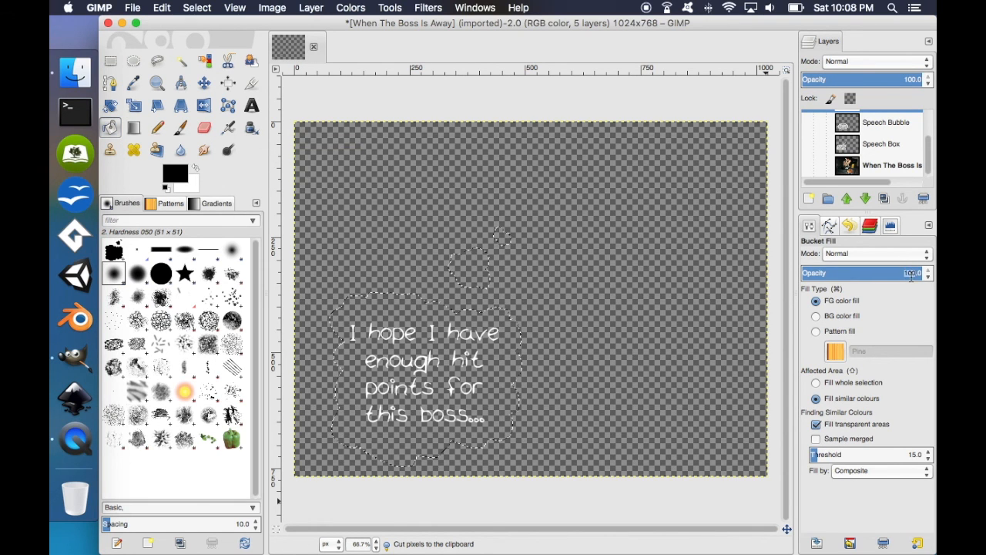
{"action": "type", "text": "7"}
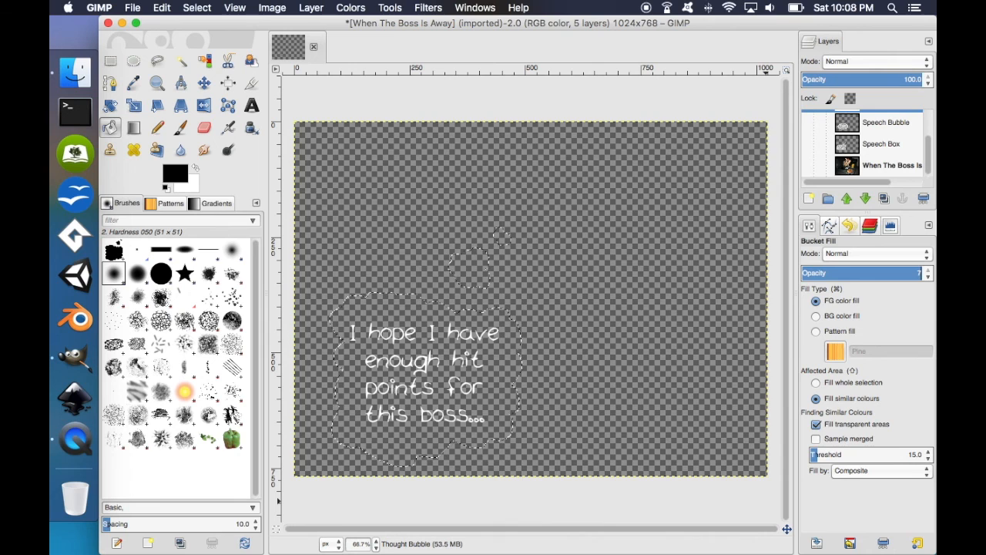
{"action": "type", "text": "0"}
{"action": "key", "text": "Return"}
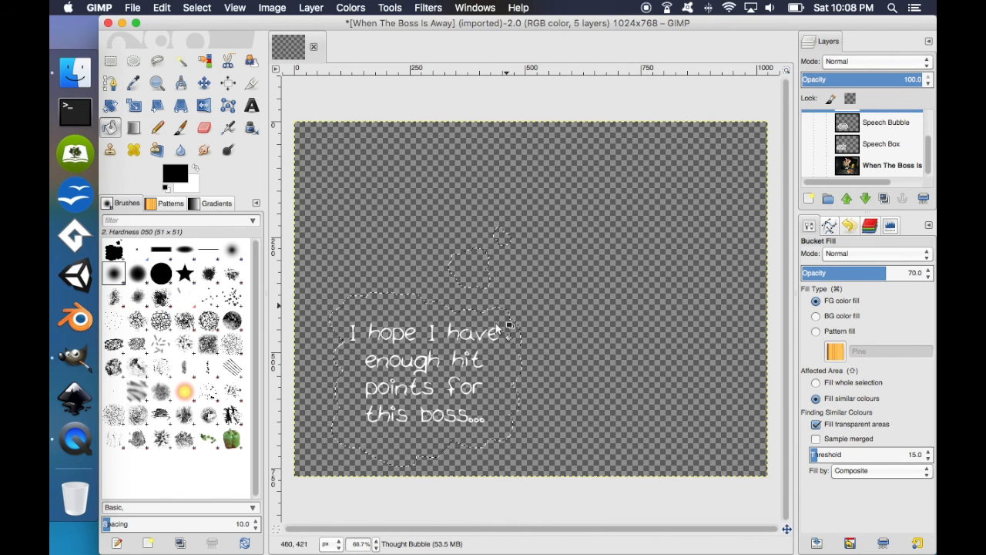
{"action": "left_click", "coordinate": [480, 338]}
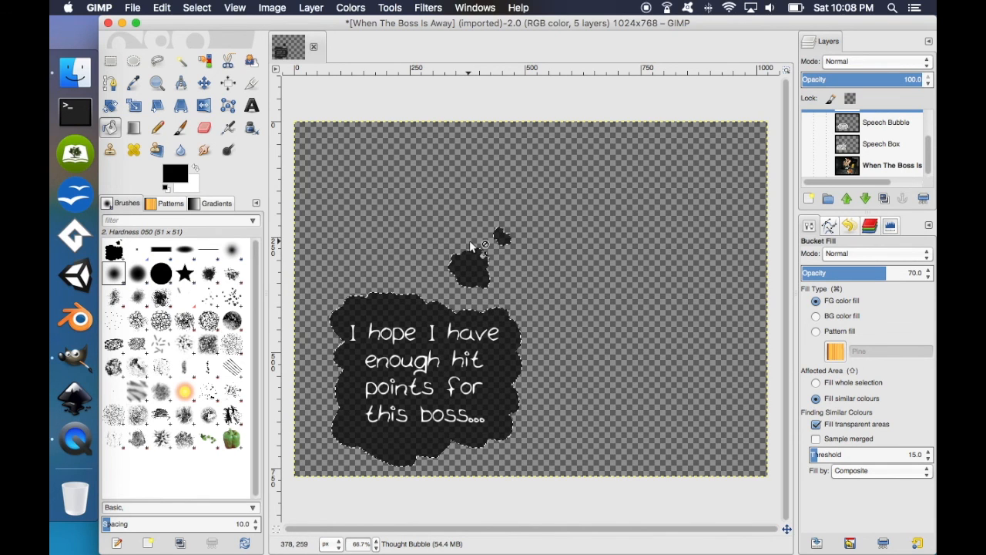
Shrink the cloud selection by 5 px and cut out the interiors, leaving only dark outlines
{"action": "left_click", "coordinate": [205, 9]}
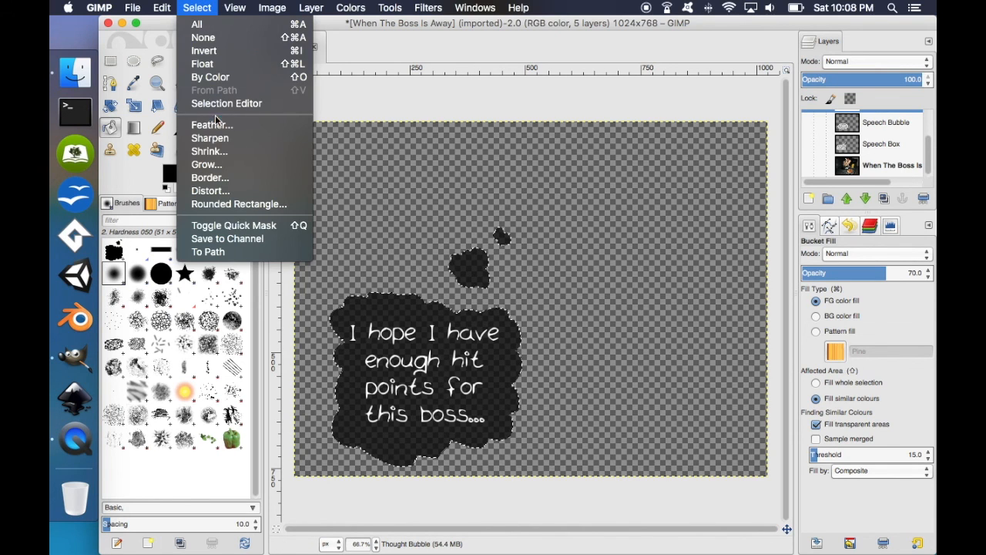
{"action": "left_click", "coordinate": [229, 156]}
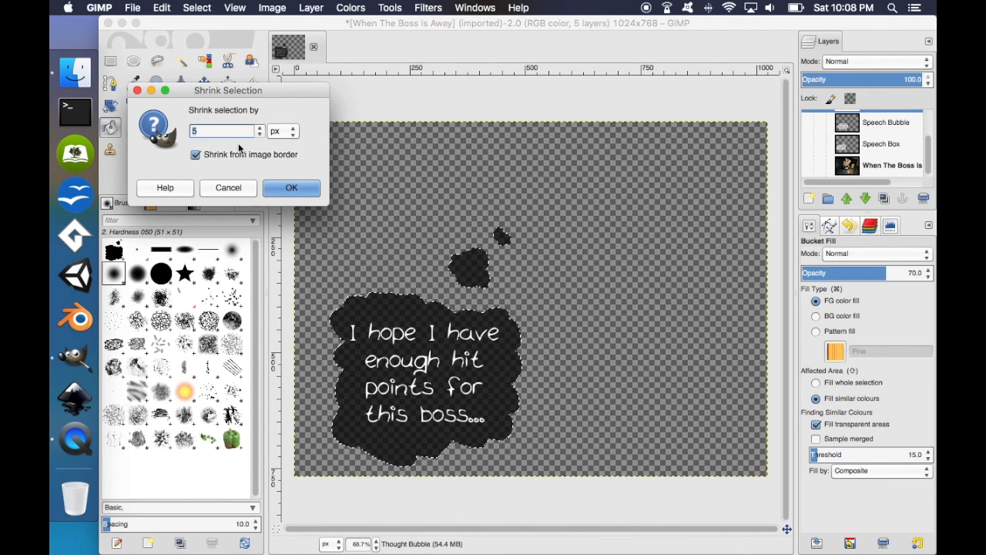
{"action": "left_click", "coordinate": [291, 188]}
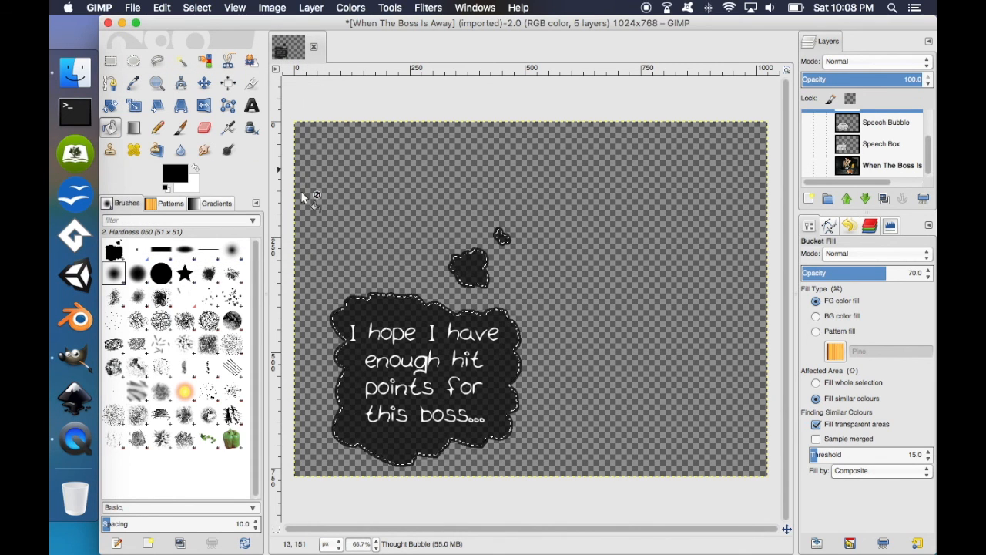
{"action": "key", "text": "super+x"}
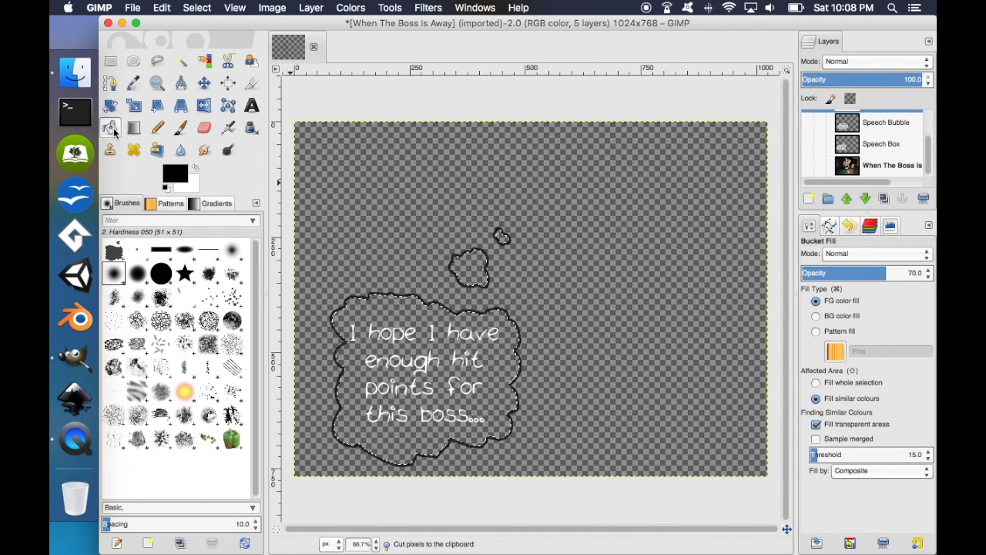
Swap the foreground colour to white and fill the interiors of the large, medium and small clouds at 70% opacity
{"action": "left_click", "coordinate": [195, 170]}
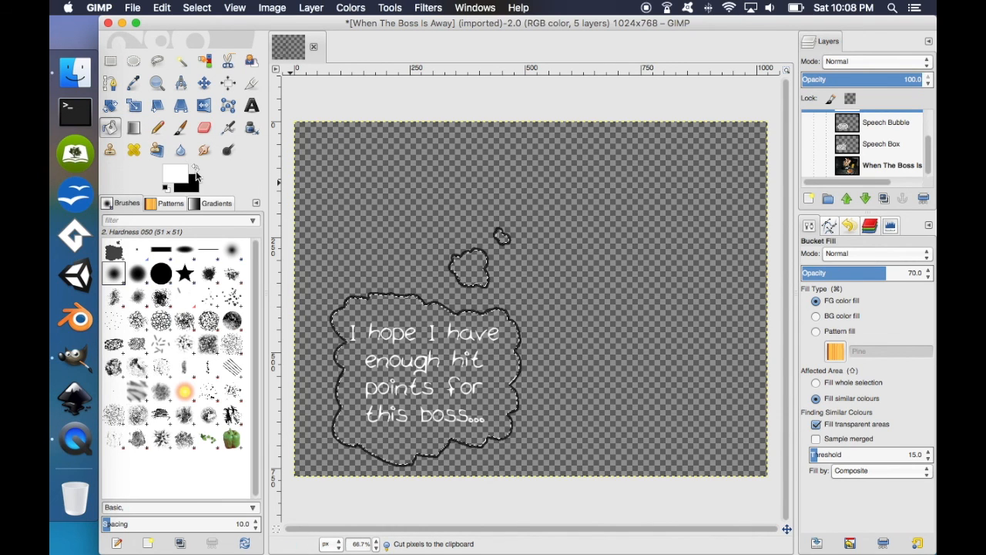
{"action": "left_click", "coordinate": [451, 367]}
{"action": "left_click", "coordinate": [467, 268]}
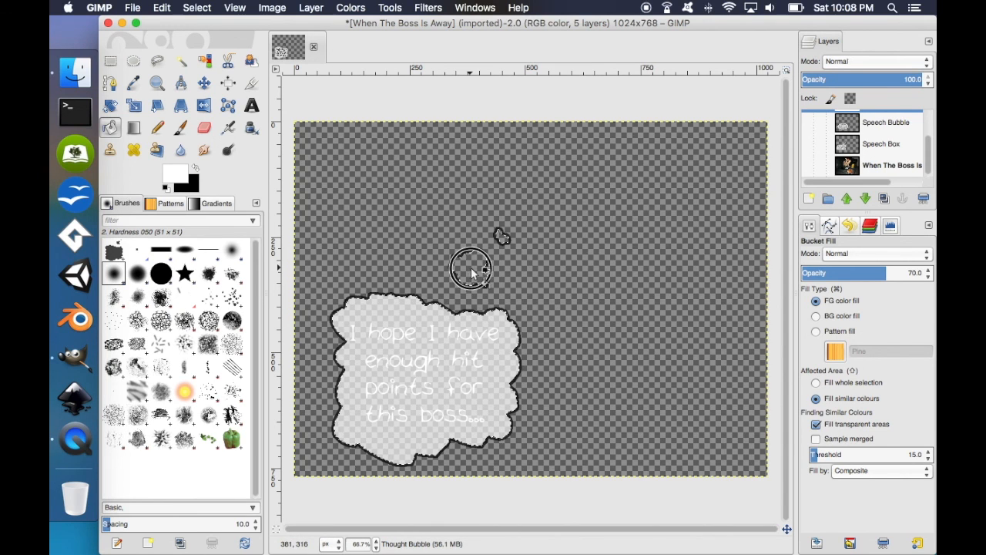
{"action": "left_click", "coordinate": [502, 235]}
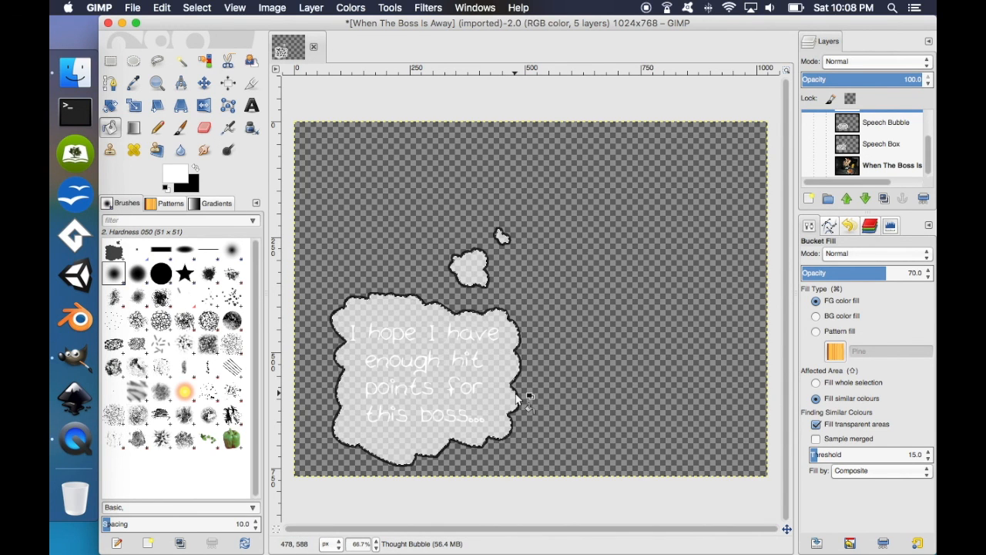
Replace the cloud selection with a selection of the whole canvas and show the photo layer again
{"action": "left_click", "coordinate": [199, 8]}
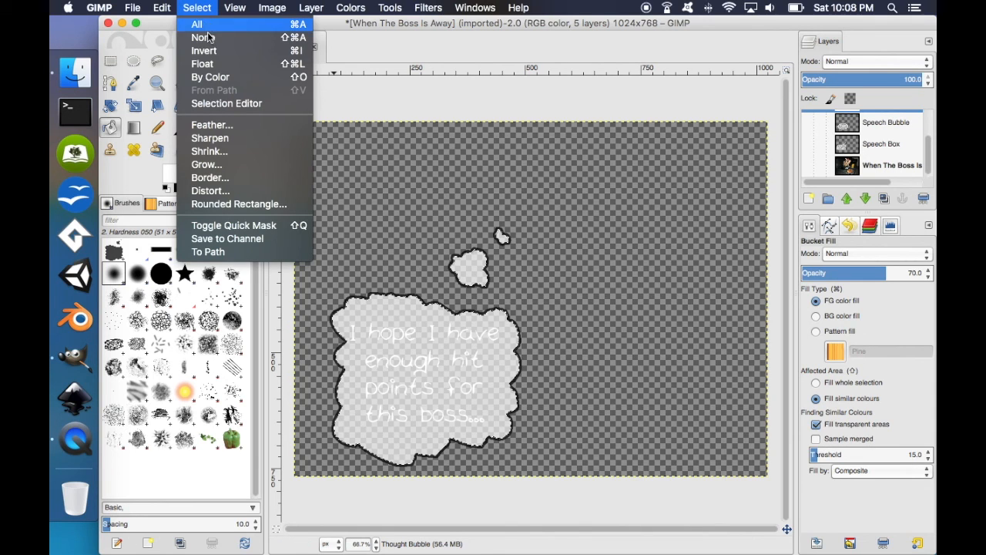
{"action": "left_click", "coordinate": [204, 37]}
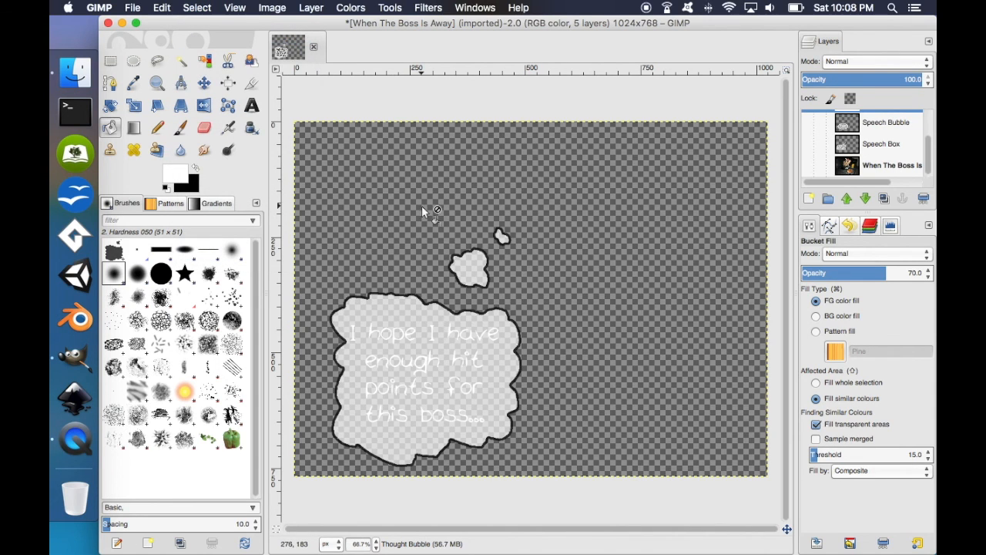
{"action": "left_click", "coordinate": [188, 8]}
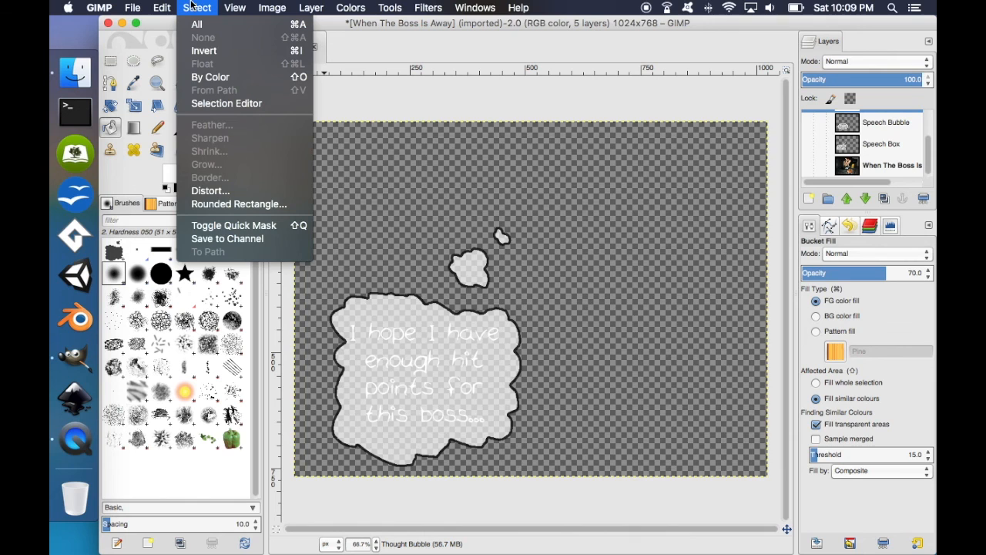
{"action": "left_click", "coordinate": [198, 24]}
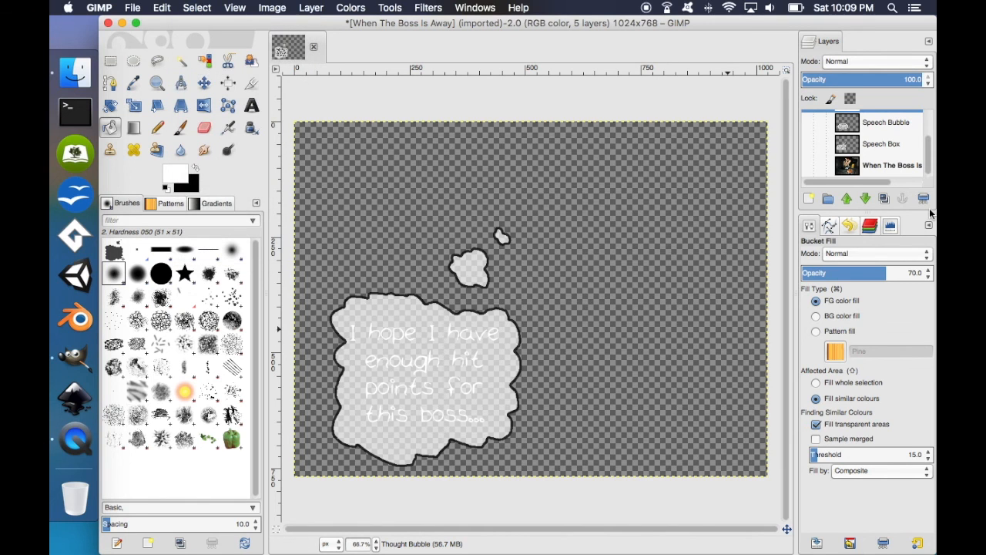
{"action": "left_click", "coordinate": [809, 167]}
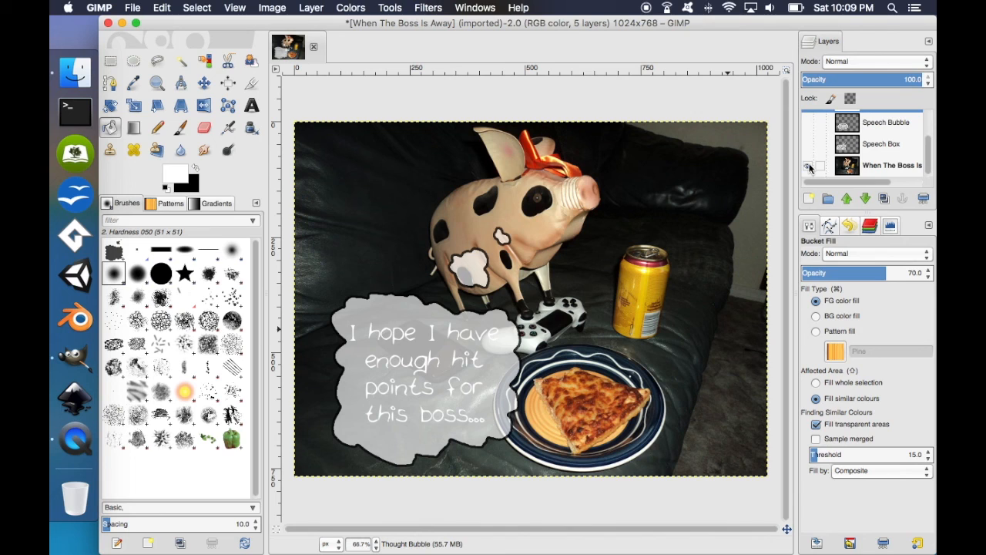
Change the colour of all the text in the "I hope I have enough hit points for this boss..." caption to black
{"action": "scroll", "coordinate": [851, 147], "scroll_direction": "up", "scroll_amount": 2}
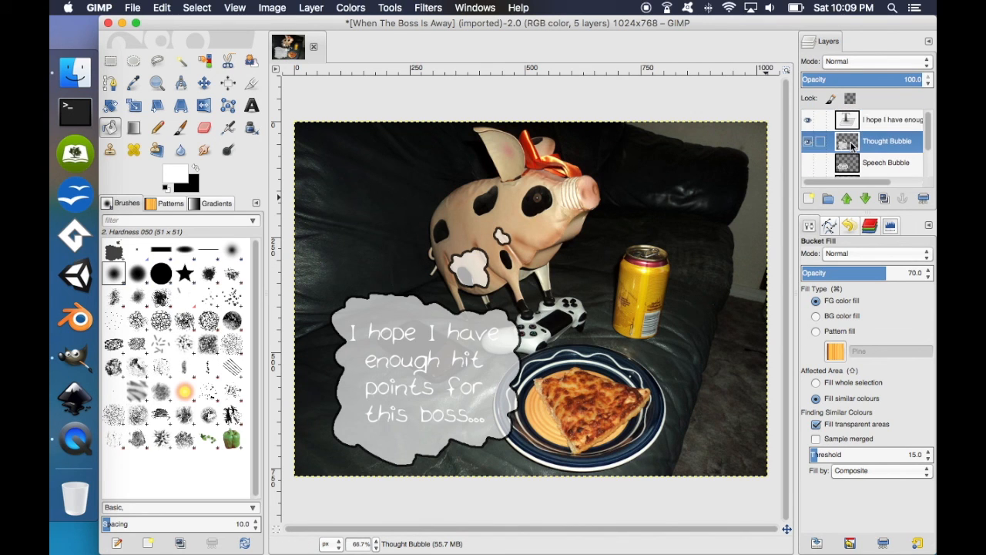
{"action": "left_click", "coordinate": [850, 121]}
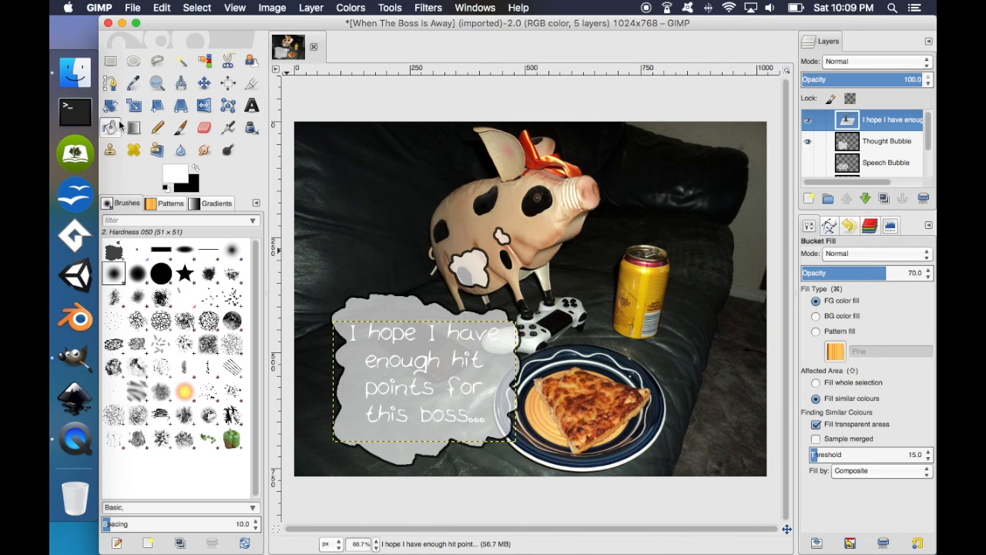
{"action": "left_click", "coordinate": [253, 108]}
{"action": "left_click", "coordinate": [454, 391]}
{"action": "triple_click", "coordinate": [454, 374]}
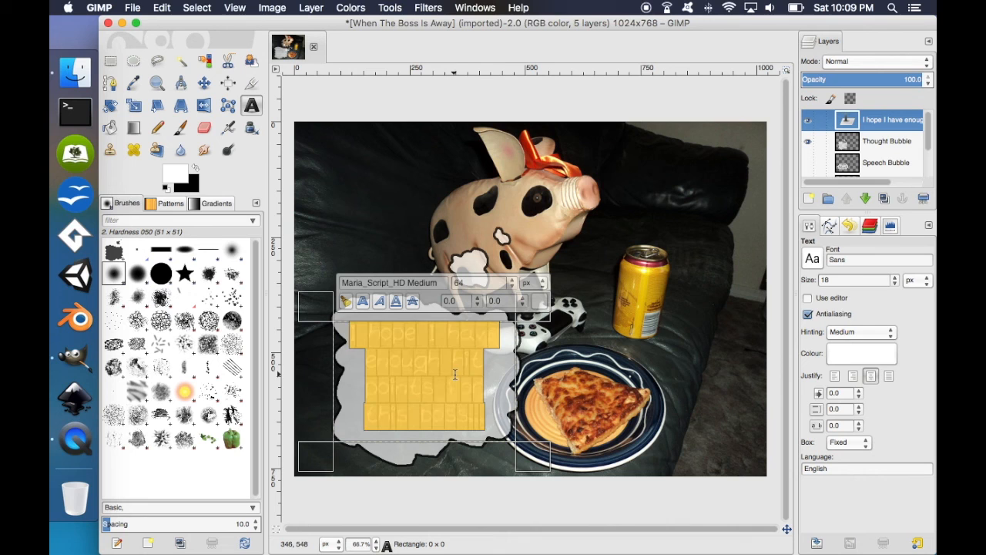
{"action": "left_click", "coordinate": [537, 302]}
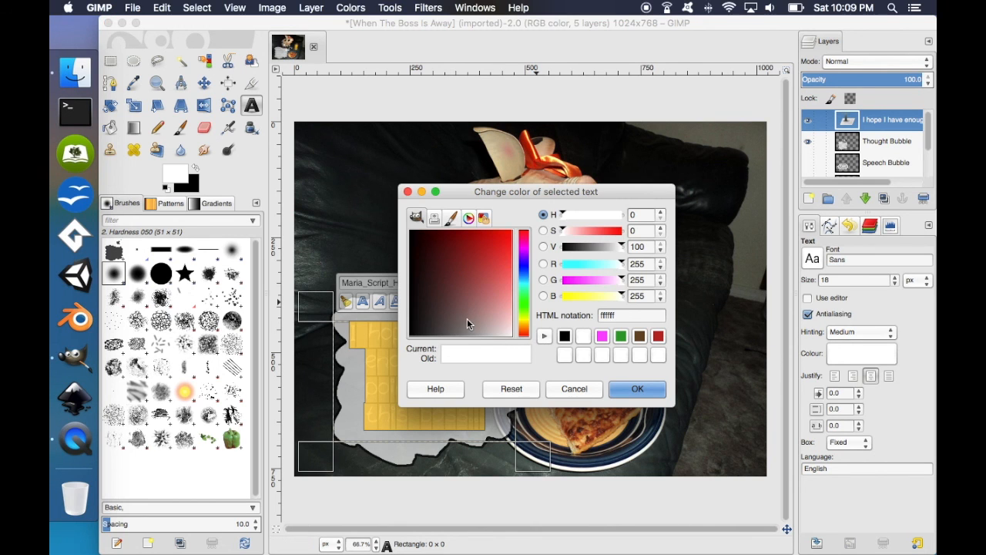
{"action": "left_click_drag", "start_coordinate": [468, 324], "coordinate": [407, 335]}
{"action": "left_click", "coordinate": [637, 388]}
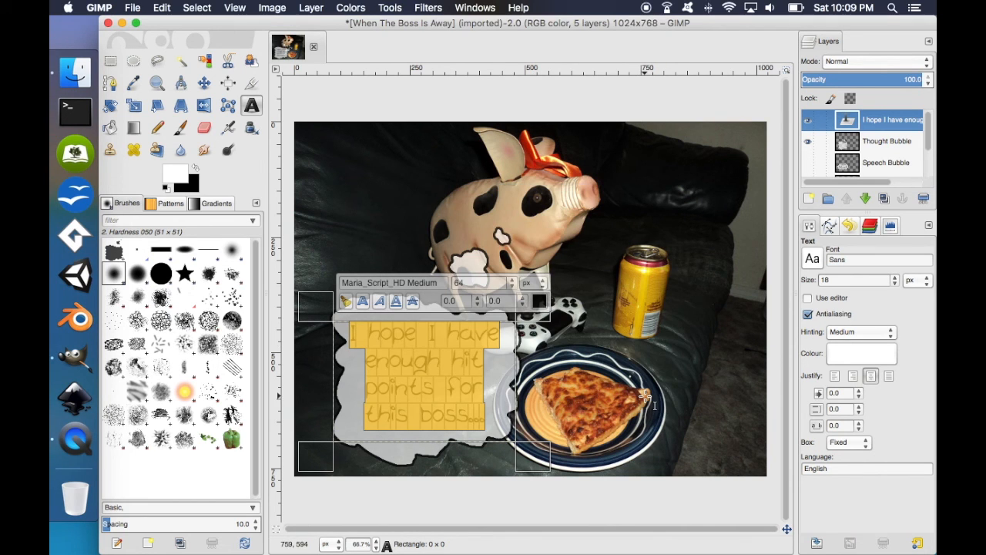
Merge the caption text layer down into the Thought Bubble layer
{"action": "left_click", "coordinate": [857, 148]}
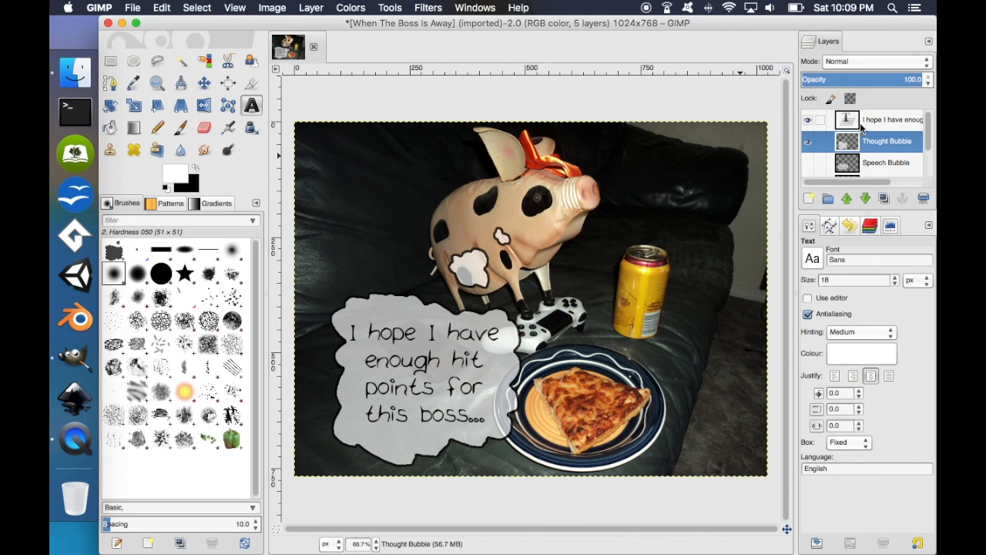
{"action": "left_click", "coordinate": [858, 124]}
{"action": "right_click", "coordinate": [857, 125]}
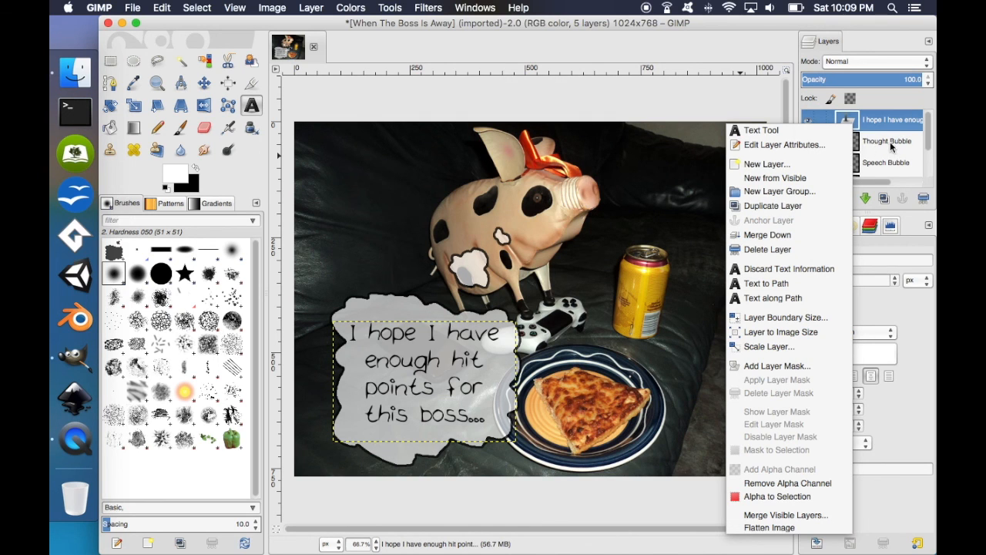
{"action": "left_click", "coordinate": [770, 235]}
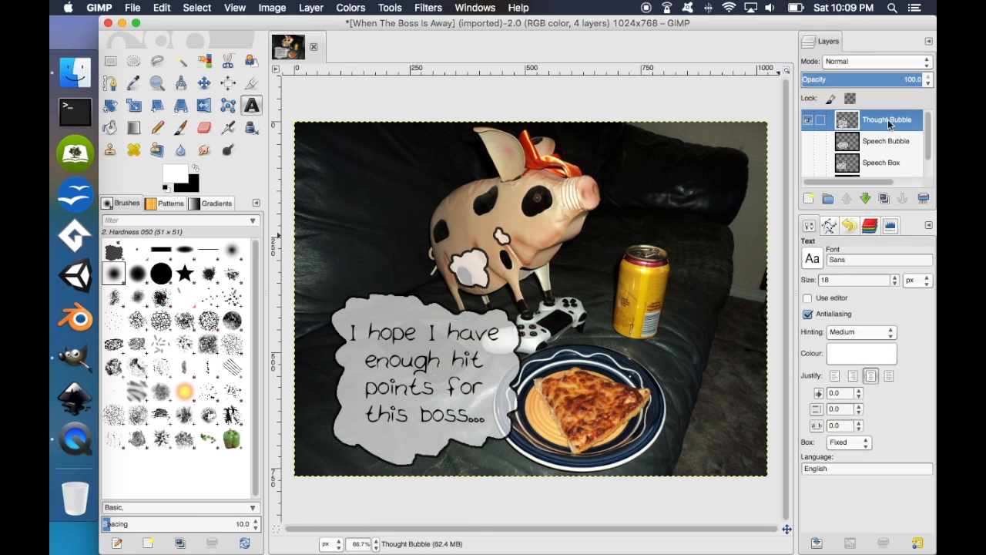